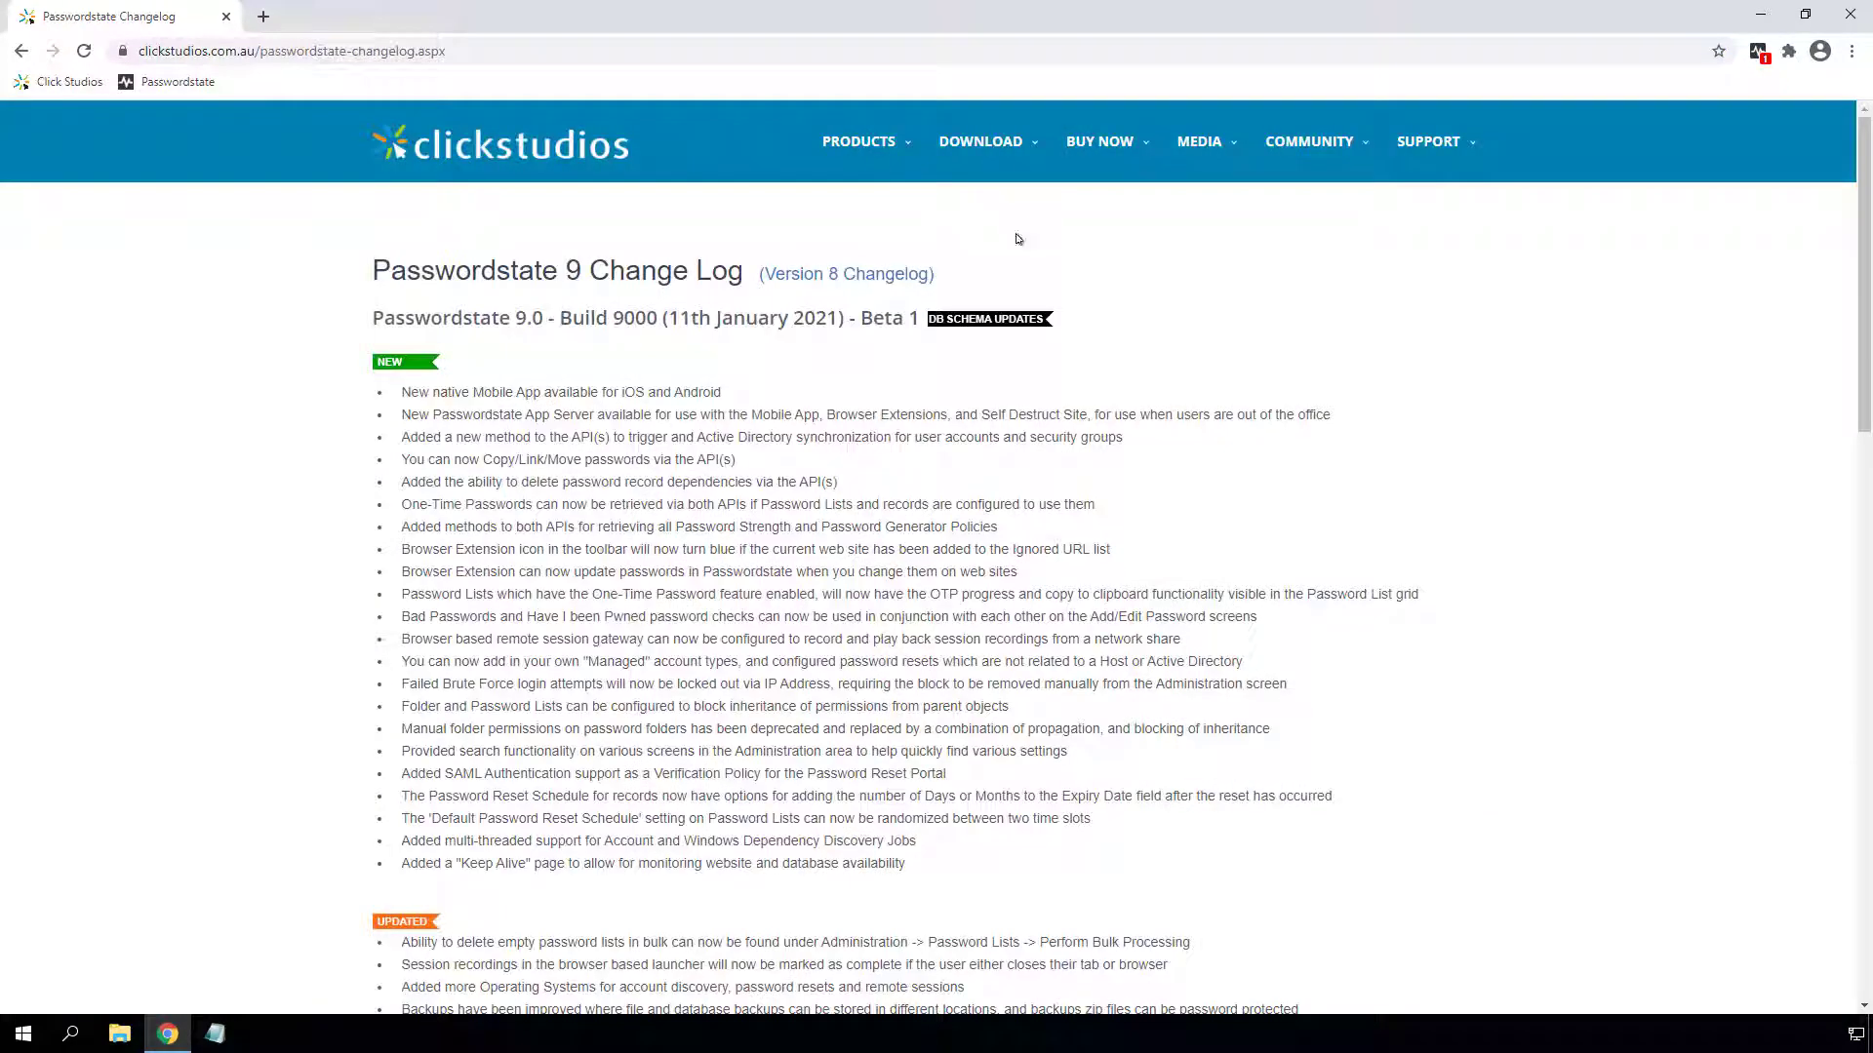
Scroll through the Passwordstate 9 Change Log and point to the SUPPORT navigation link.
scroll(1101, 516, down, 7)
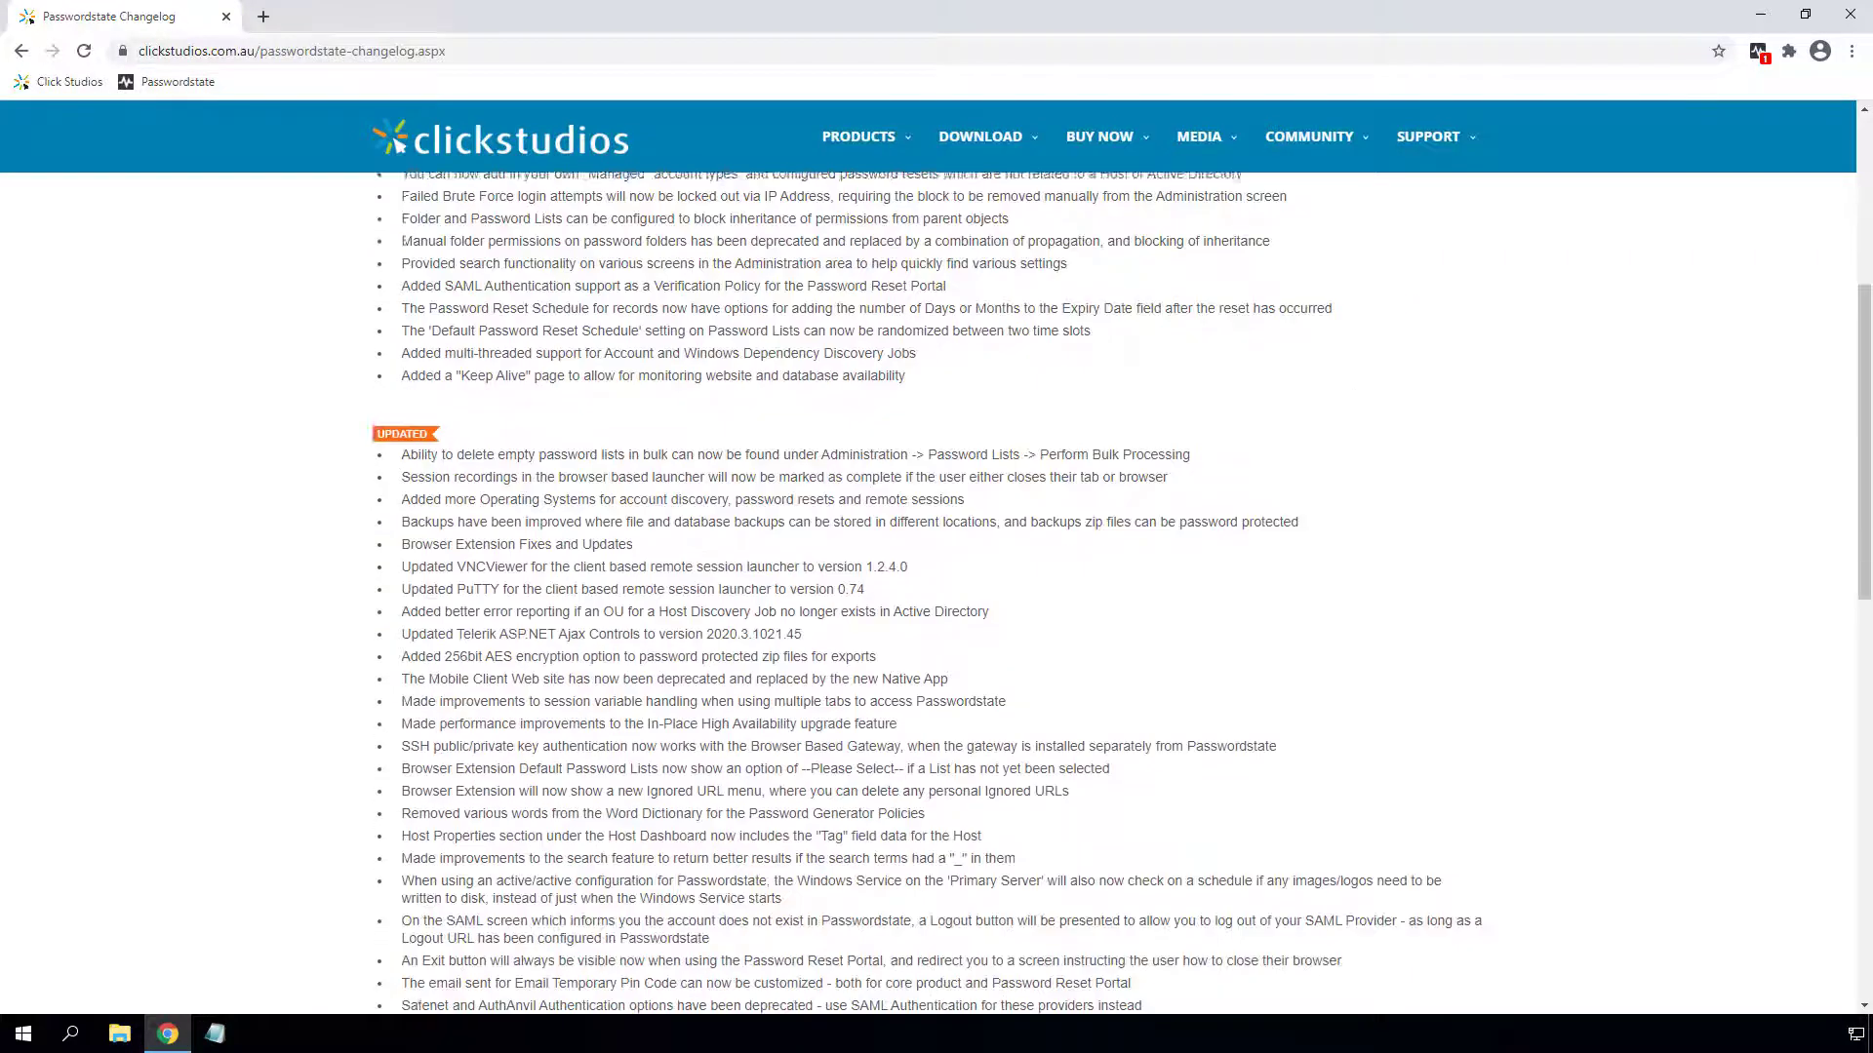
scroll(1101, 516, down, 7)
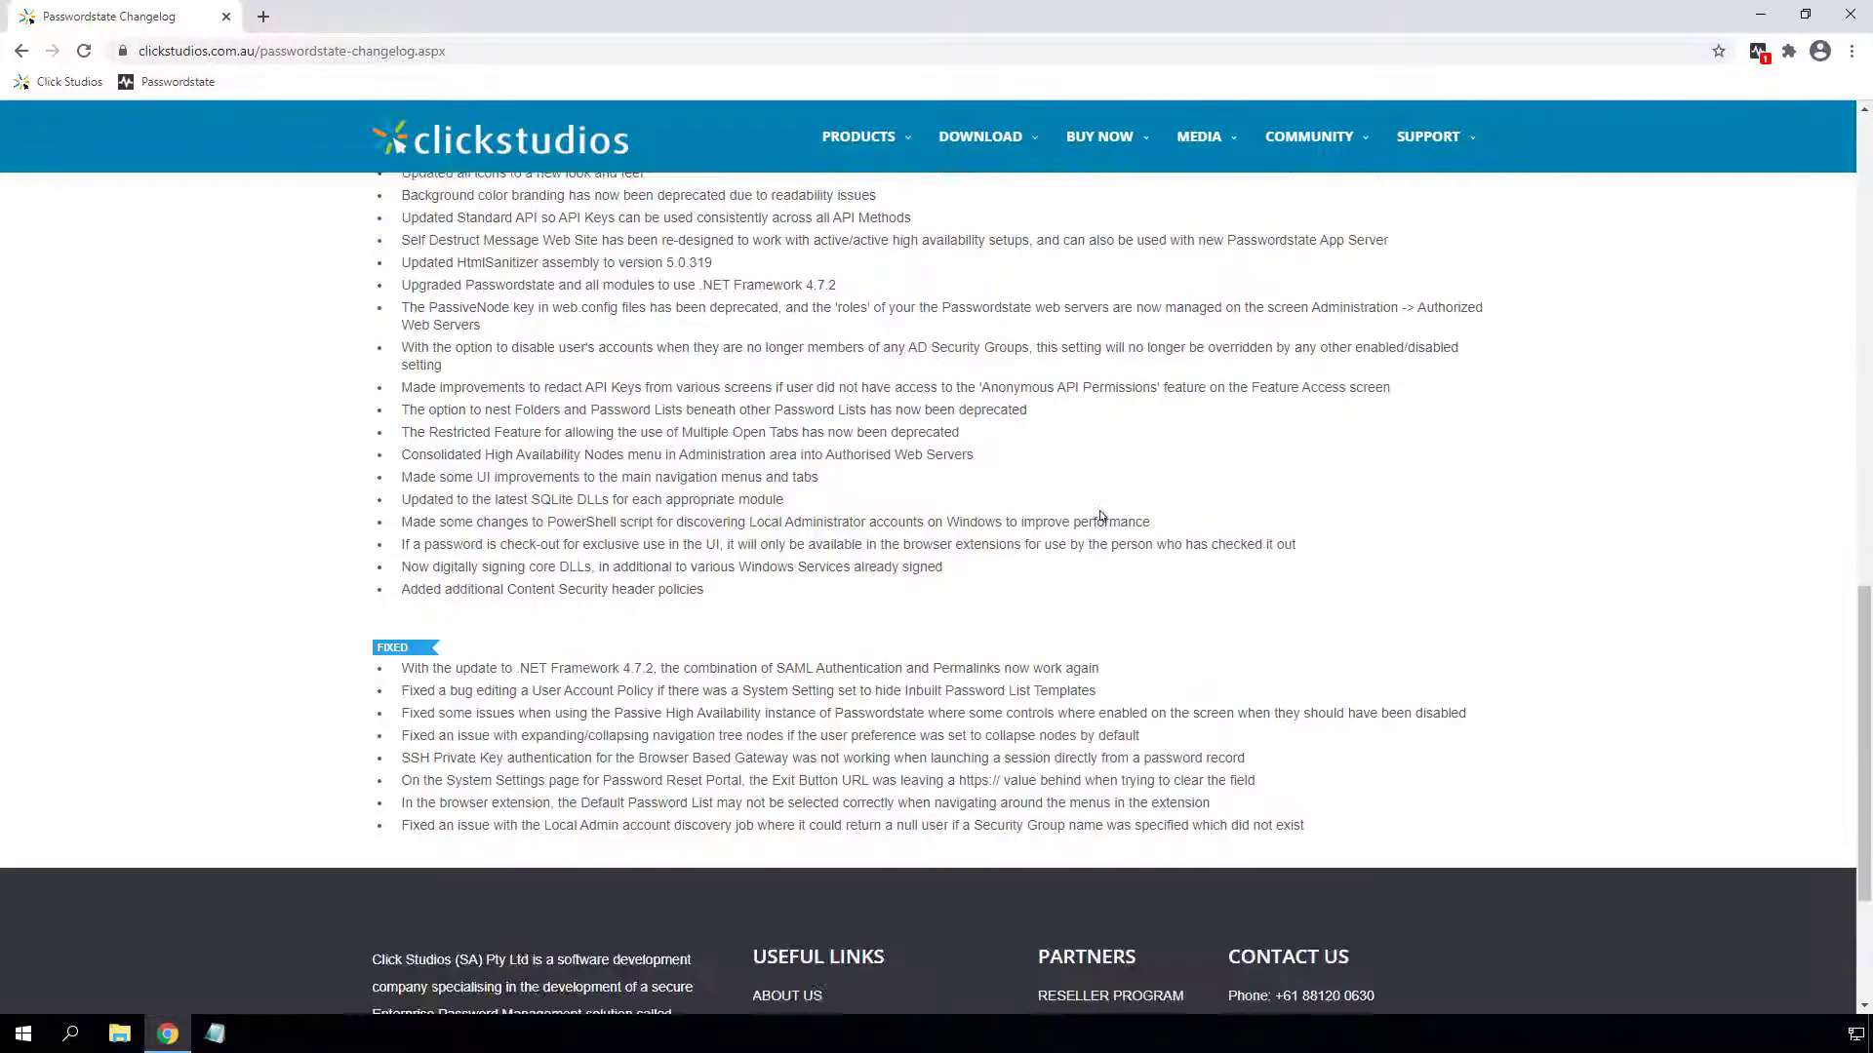
scroll(1102, 516, up, 3)
scroll(1101, 516, up, 12)
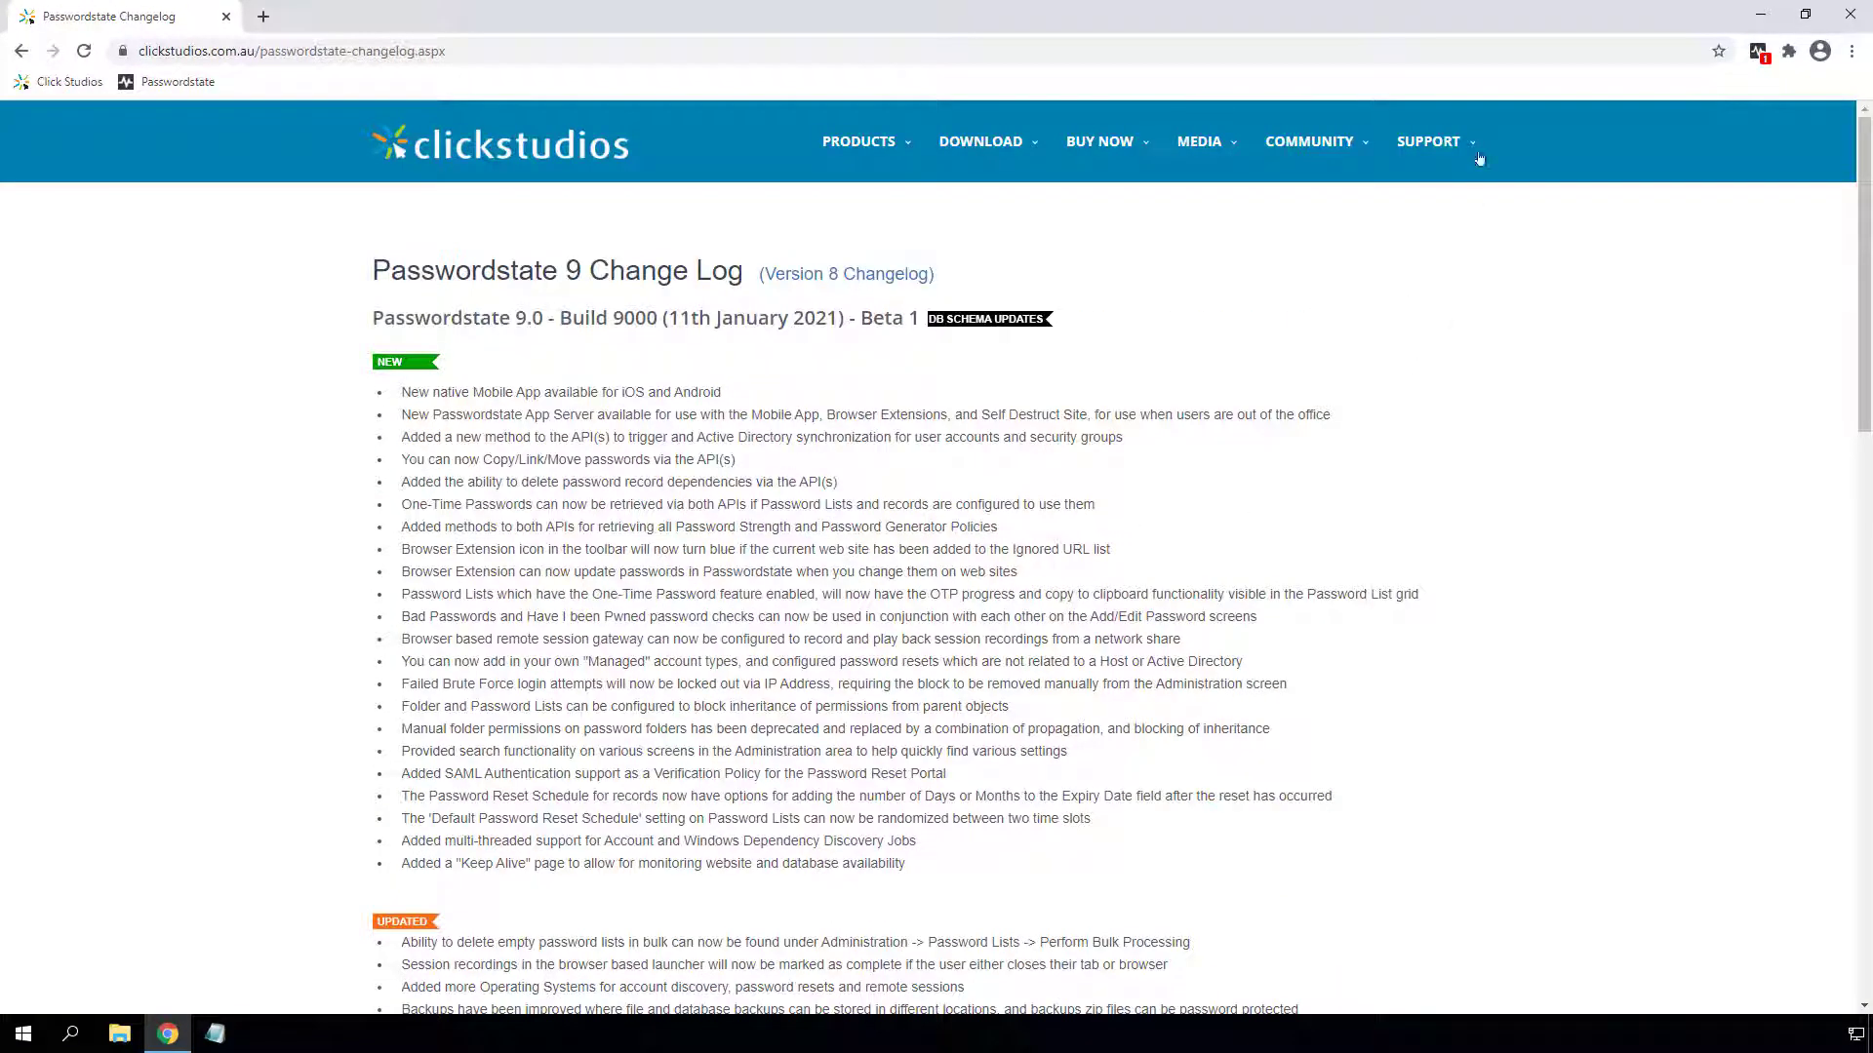
mouse_move(1478, 143)
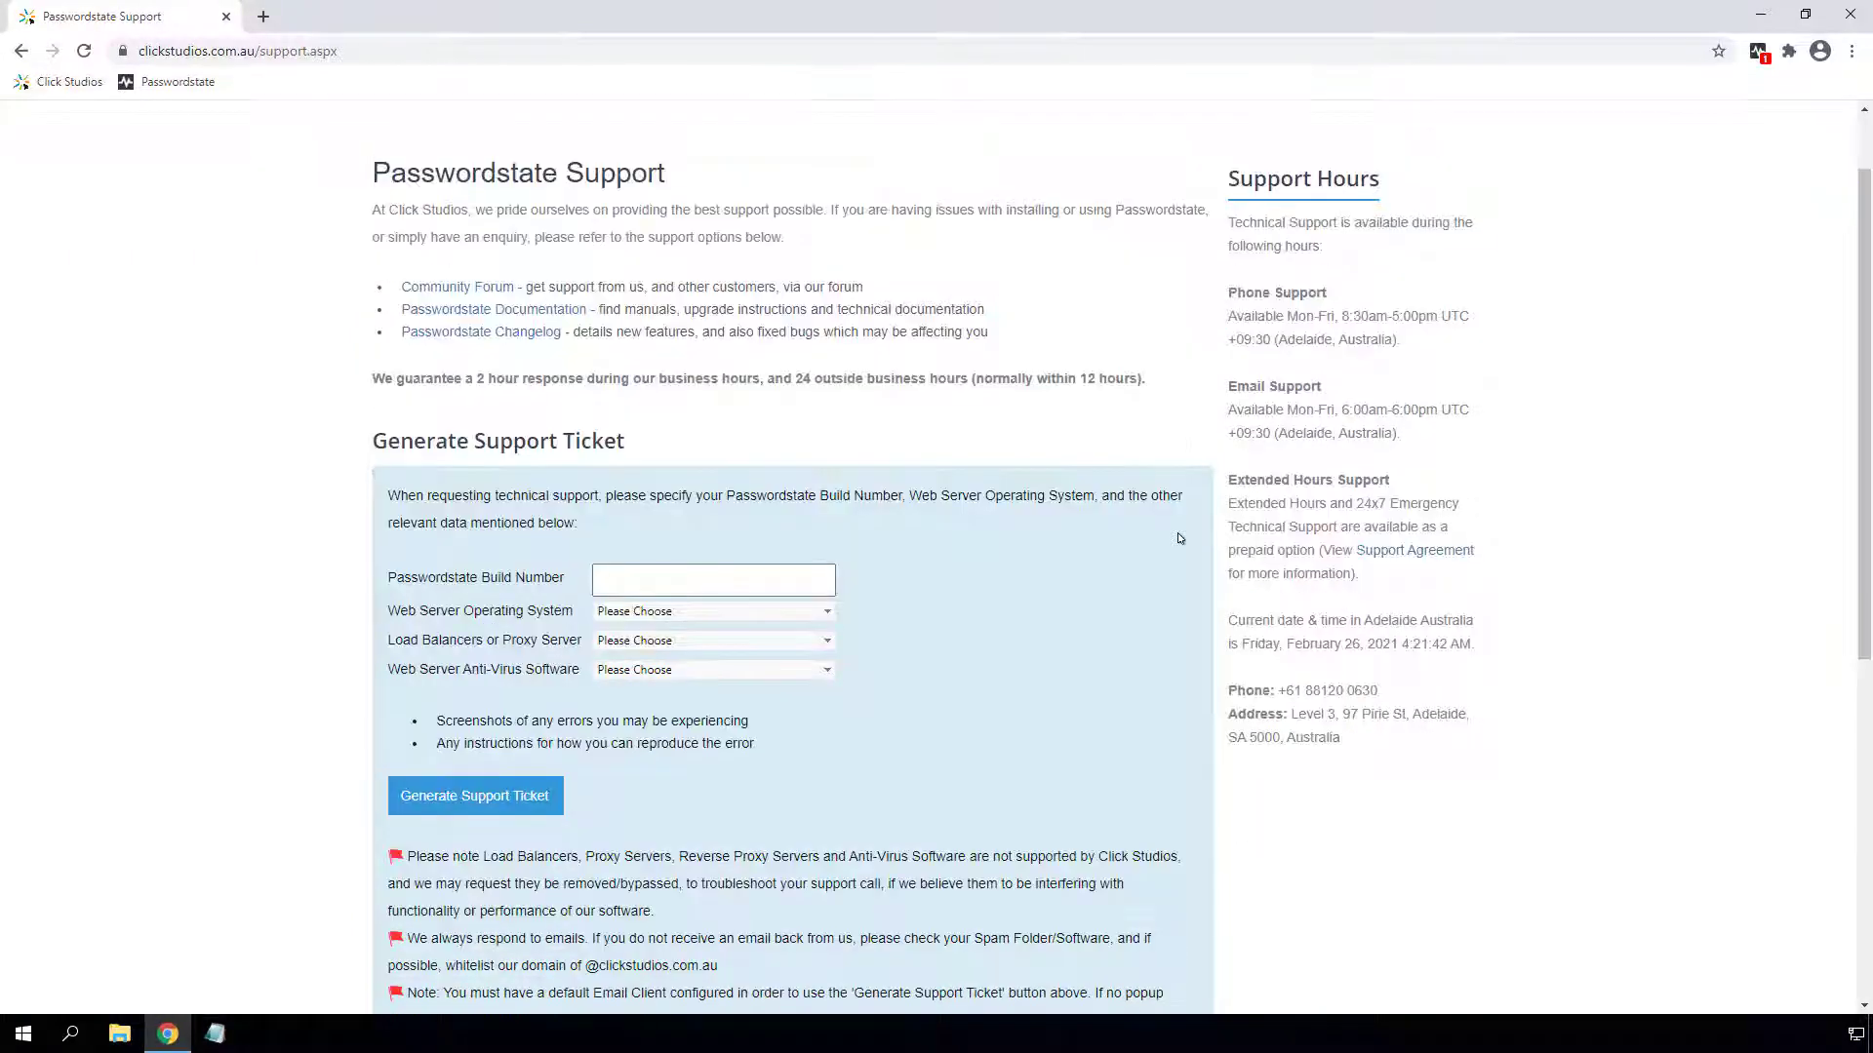
scroll(1169, 538, down, 1)
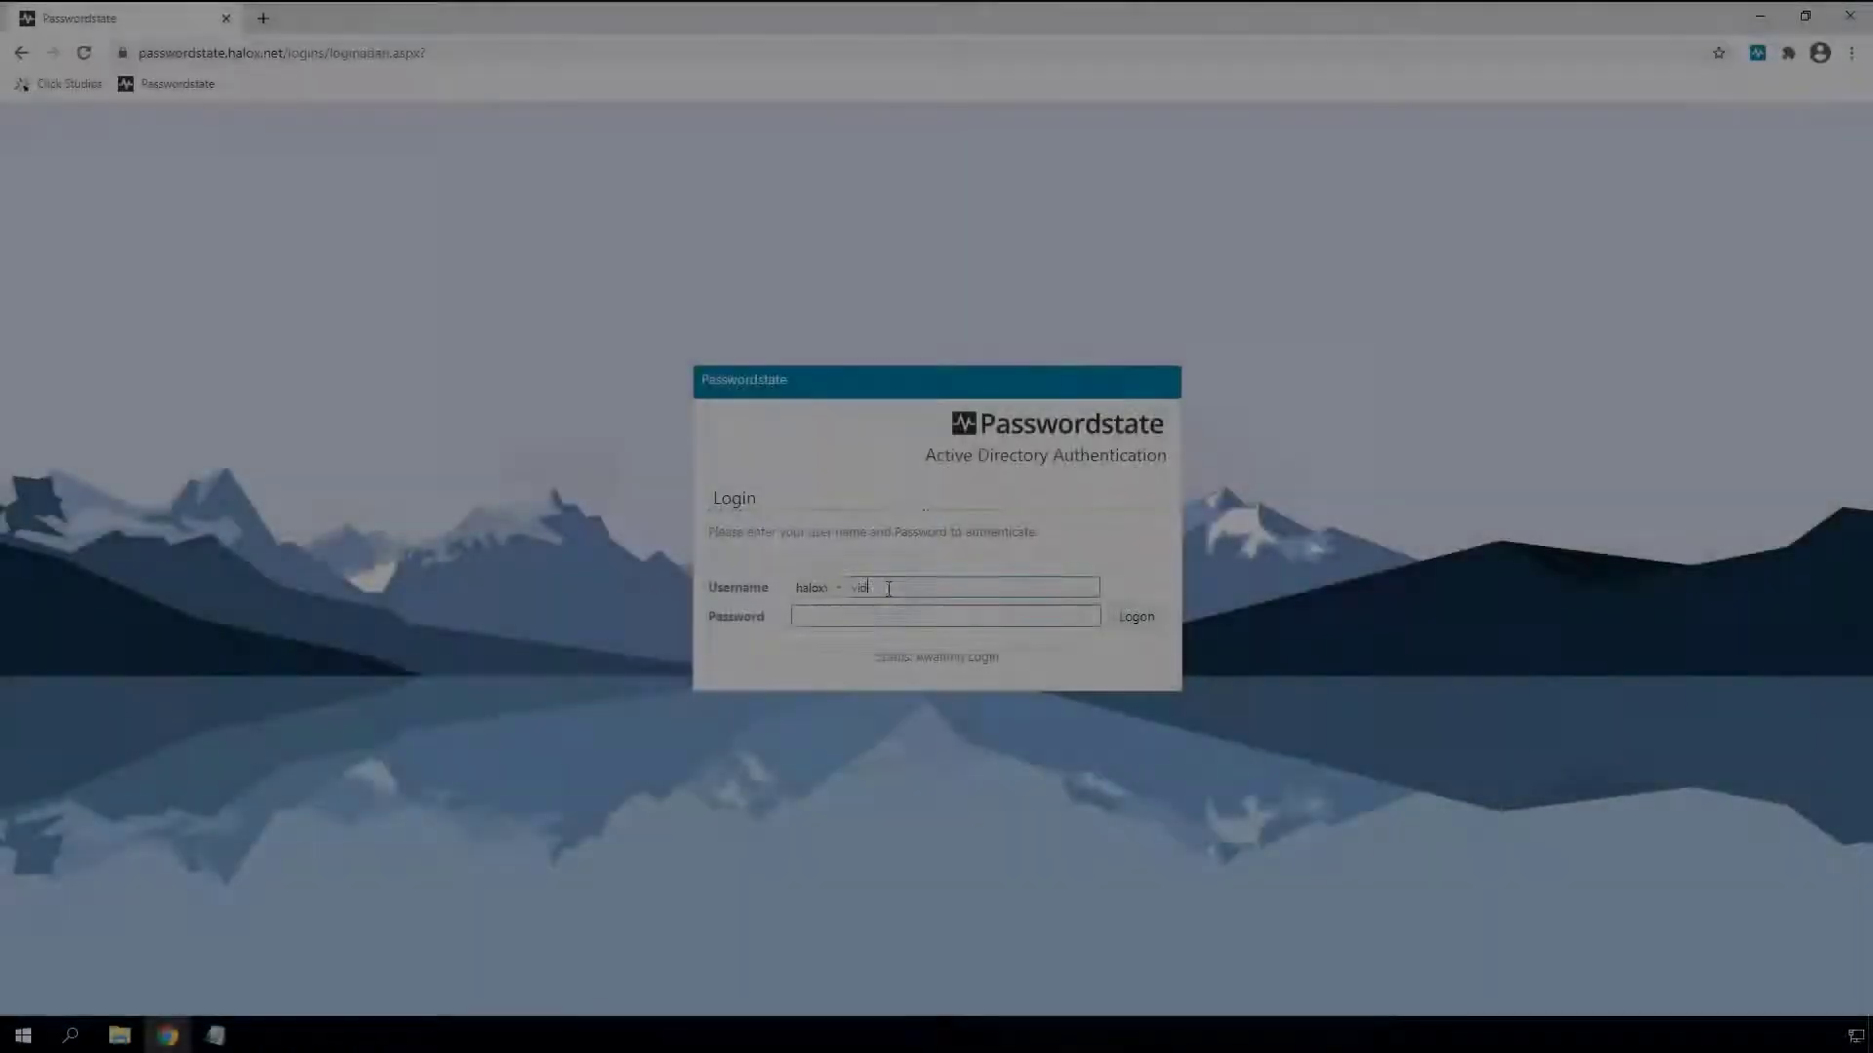
Sign in with the account's username and password, expand all folders, and widen the navigation menu.
text(eos)
key(Tab)
text(********)
key(Return)
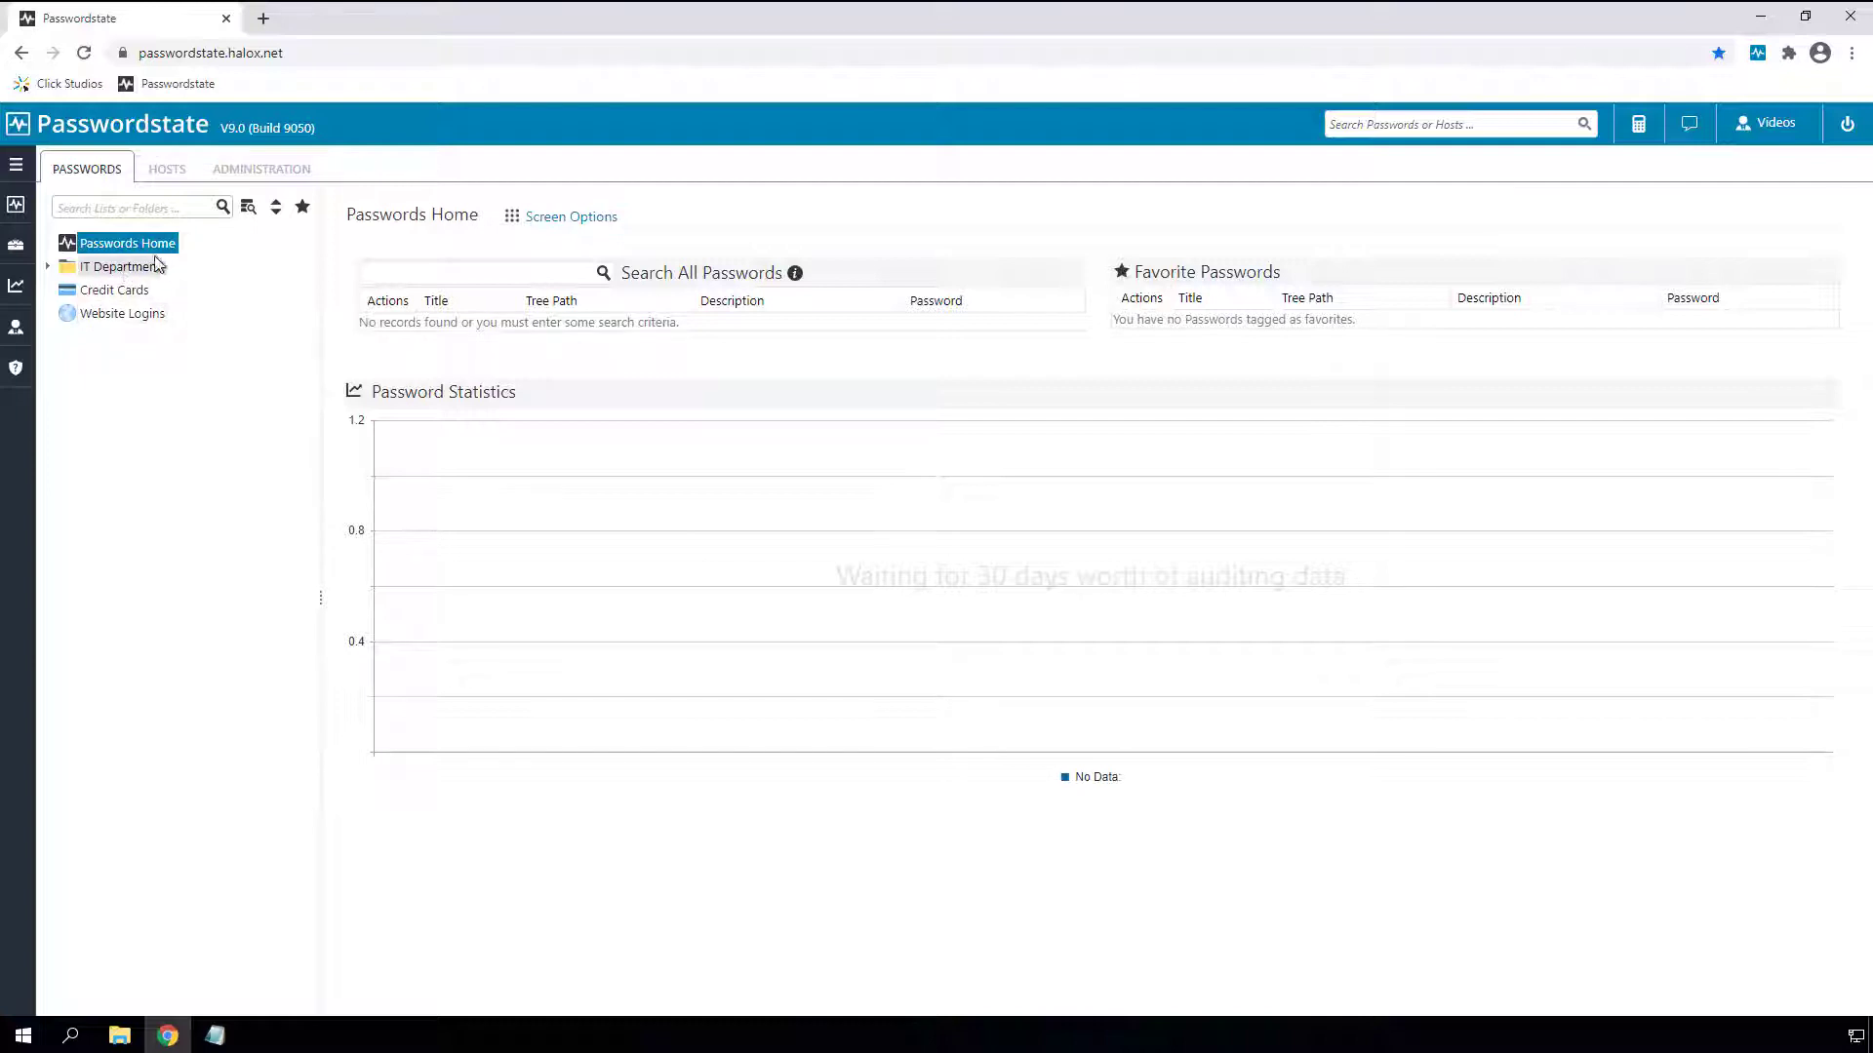
click(275, 205)
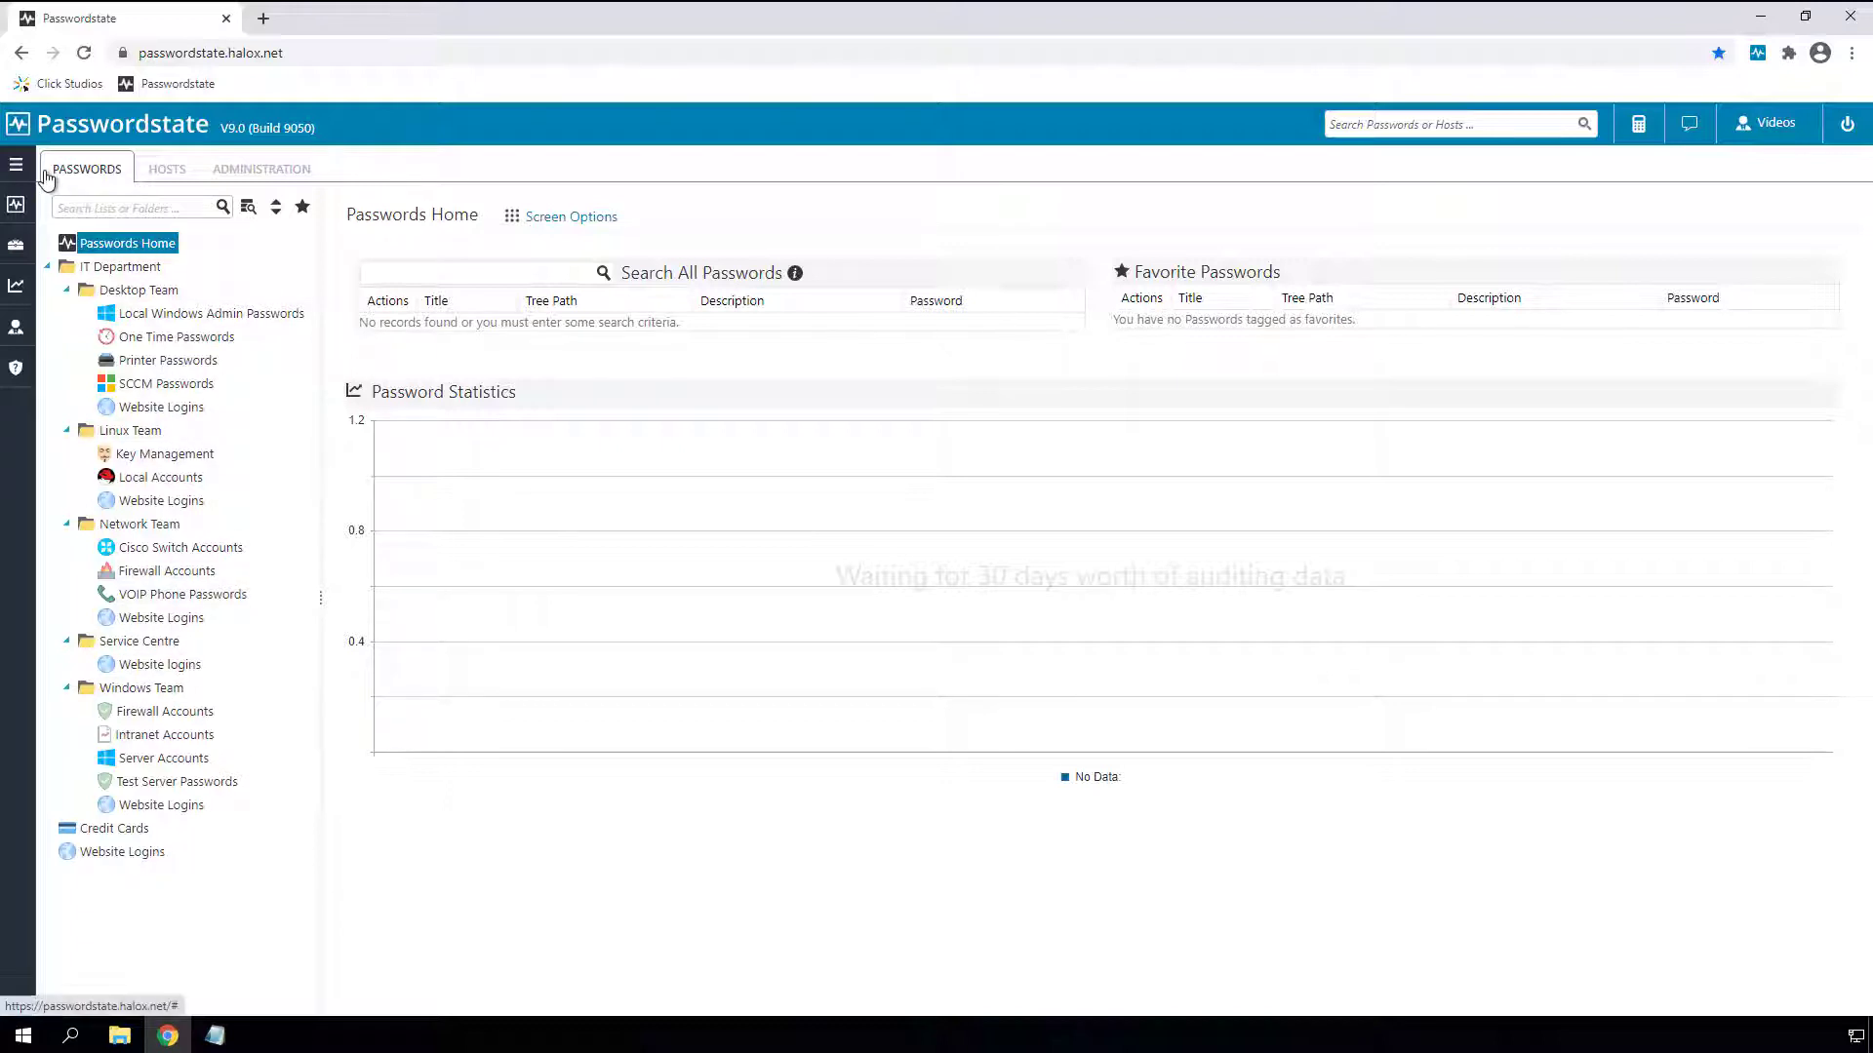
click(15, 166)
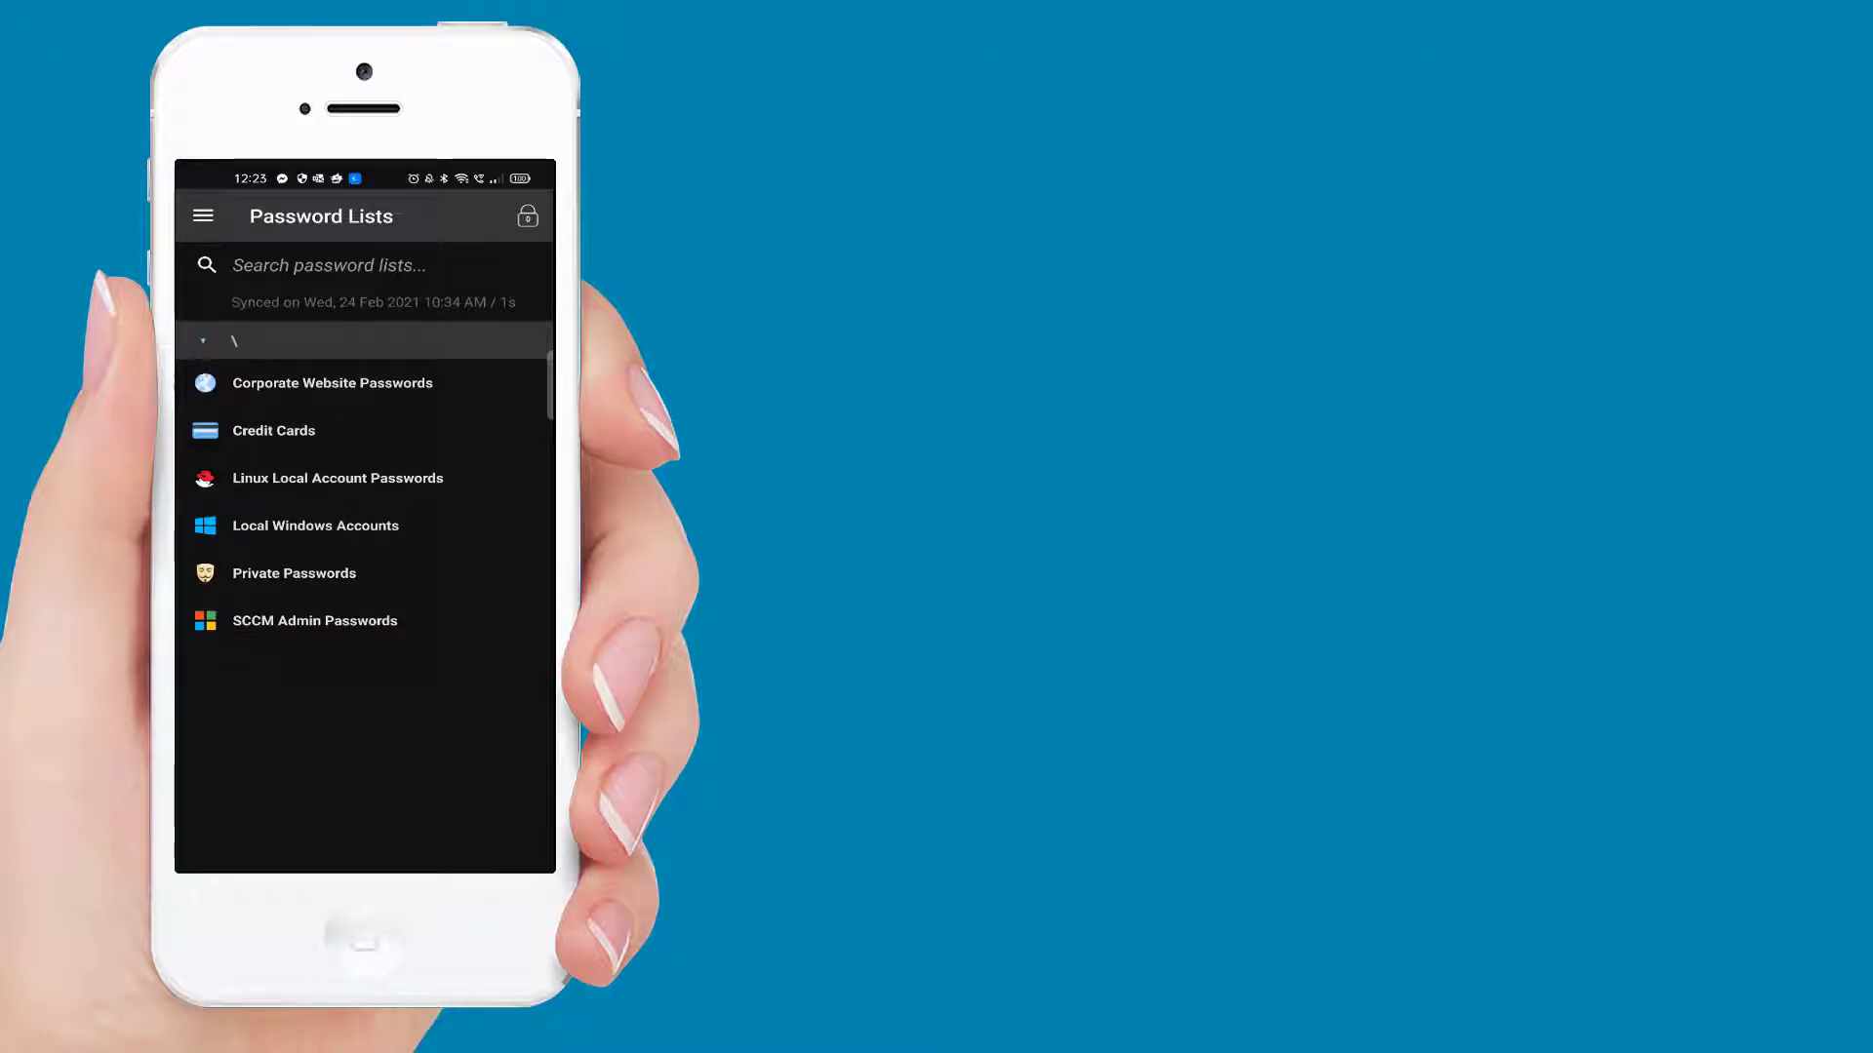
Search the mobile app's password lists for 'corp' and open Corporate Website Passwords.
click(293, 264)
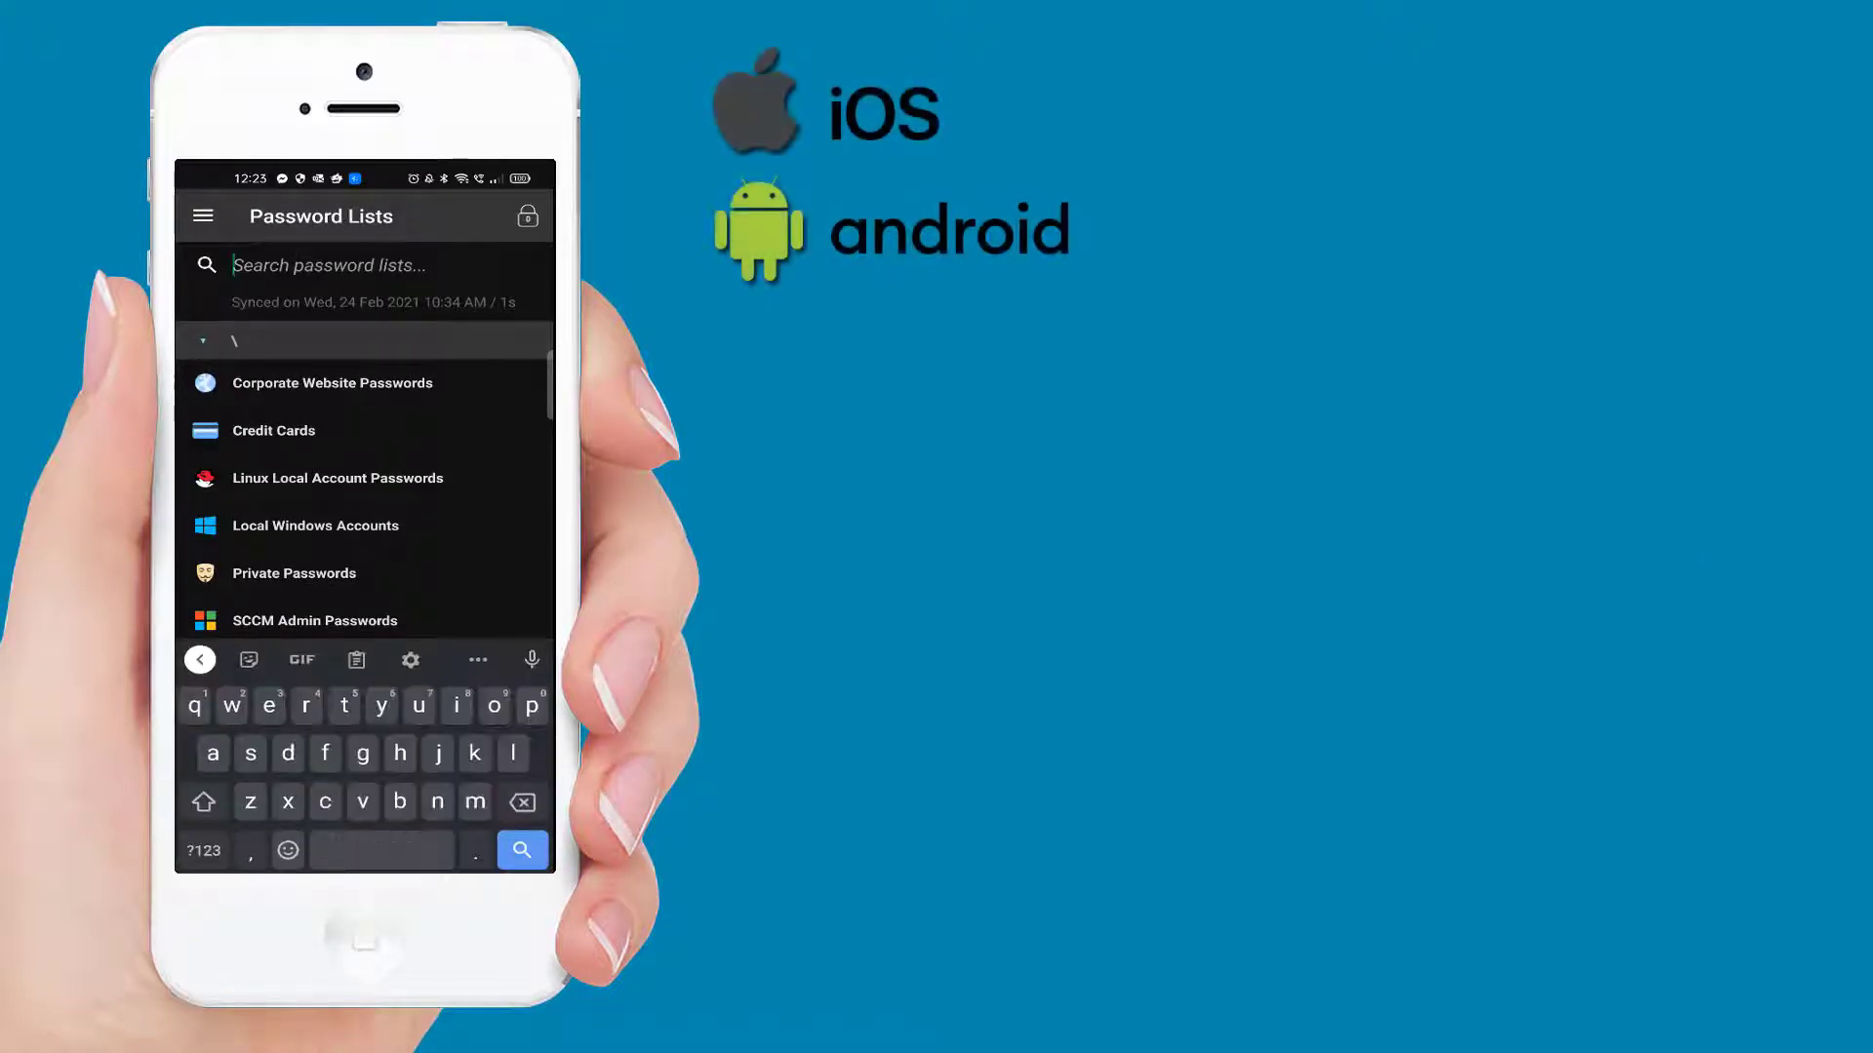
text(corp)
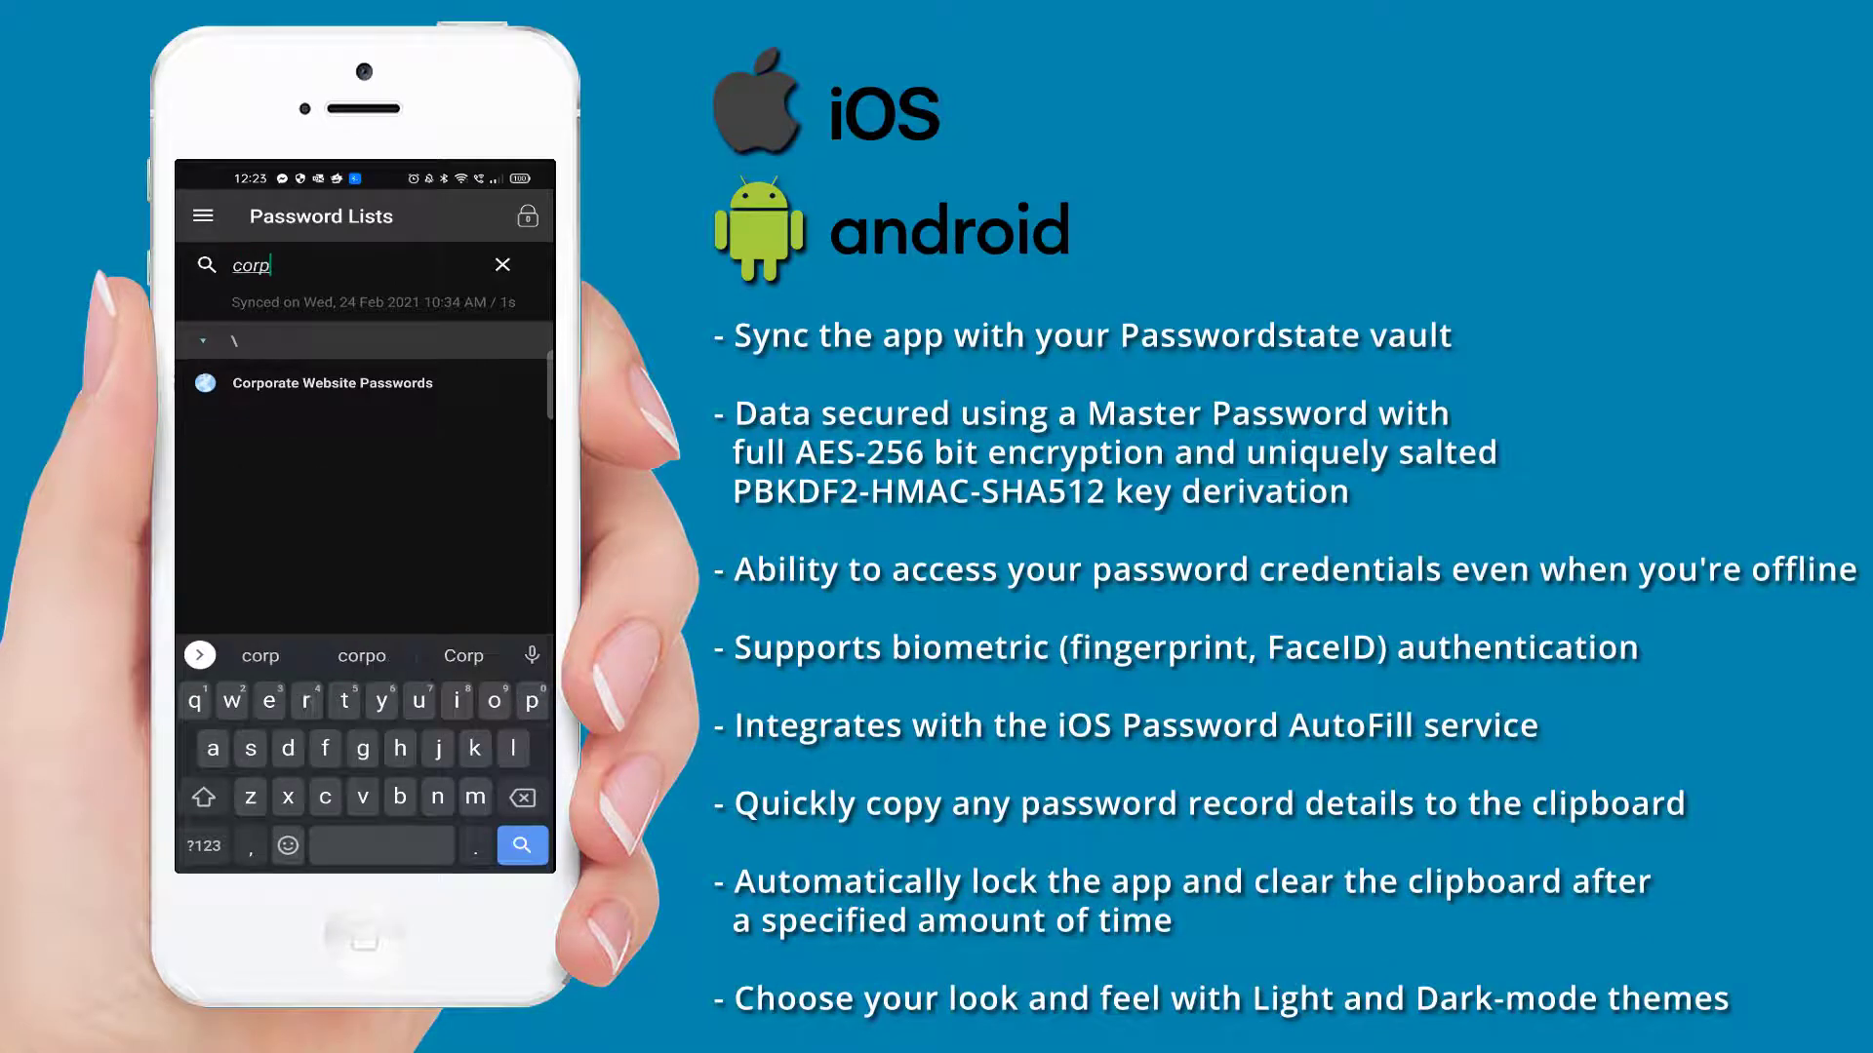
click(332, 383)
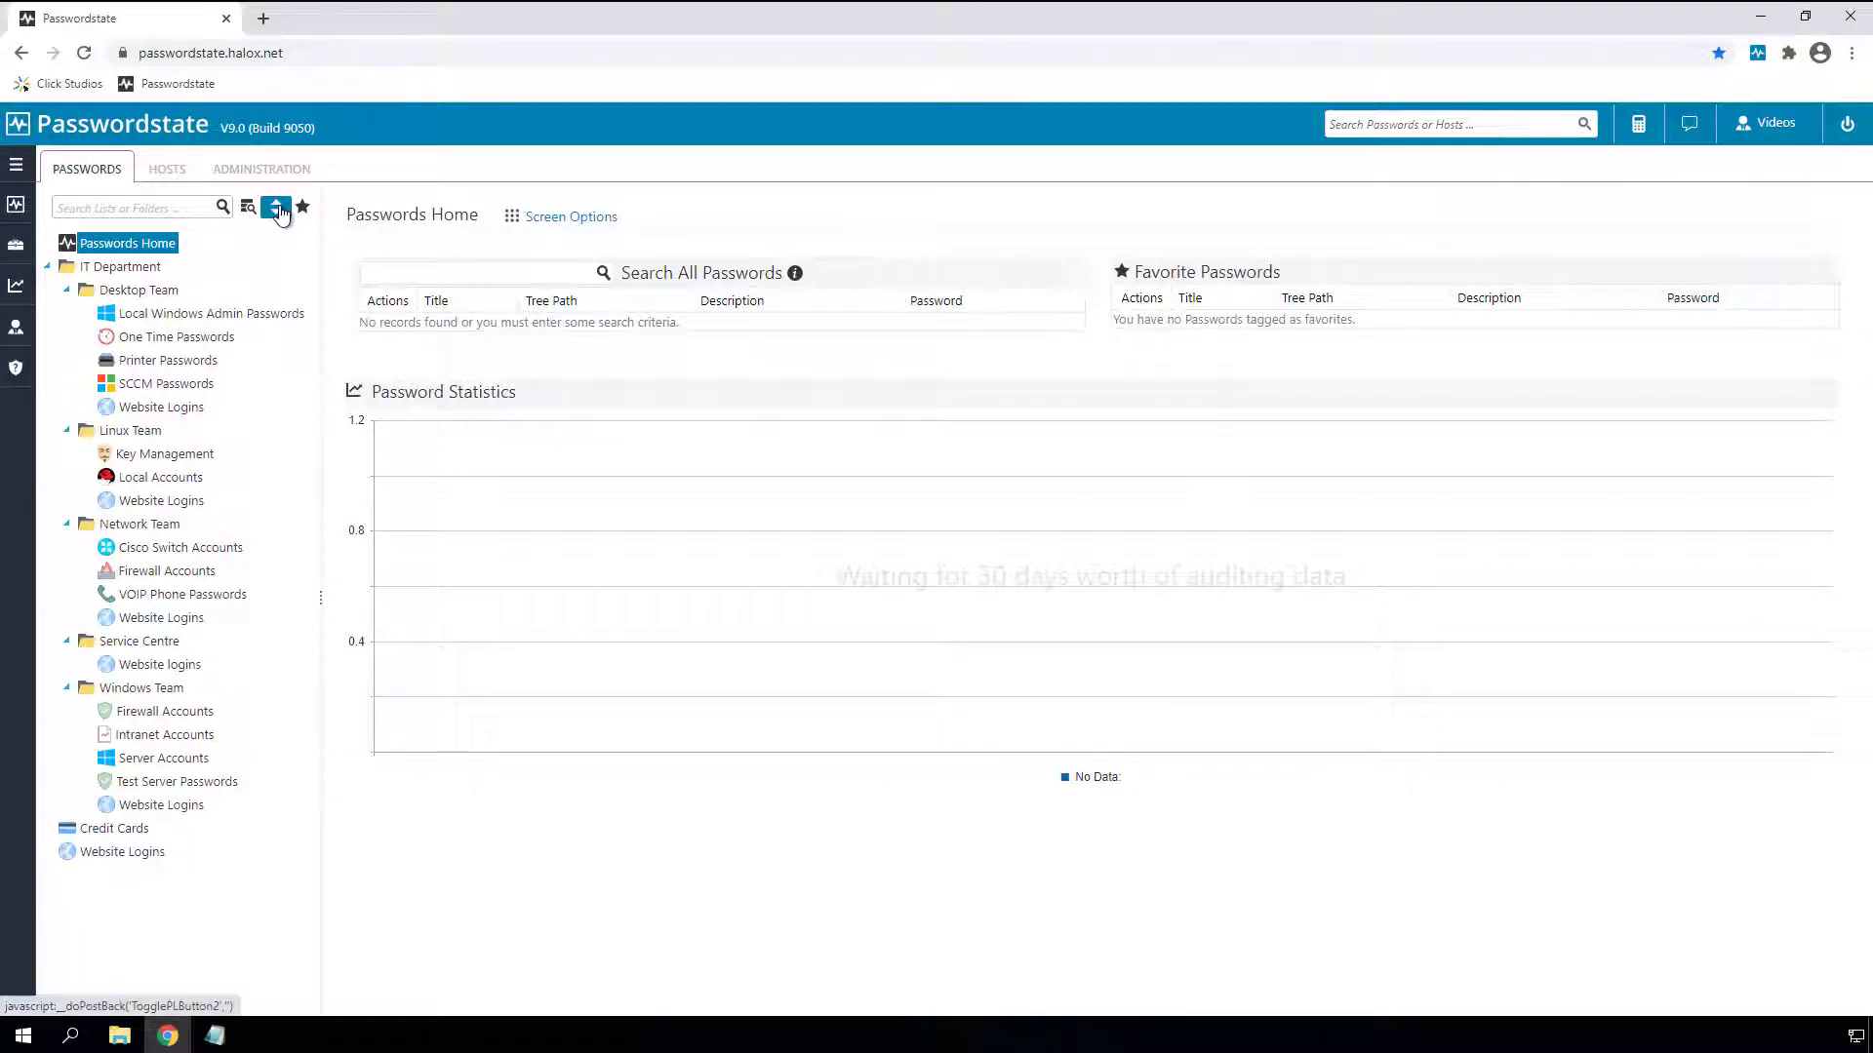
Collapse the folder tree and open the IT Department folder's properties.
click(277, 207)
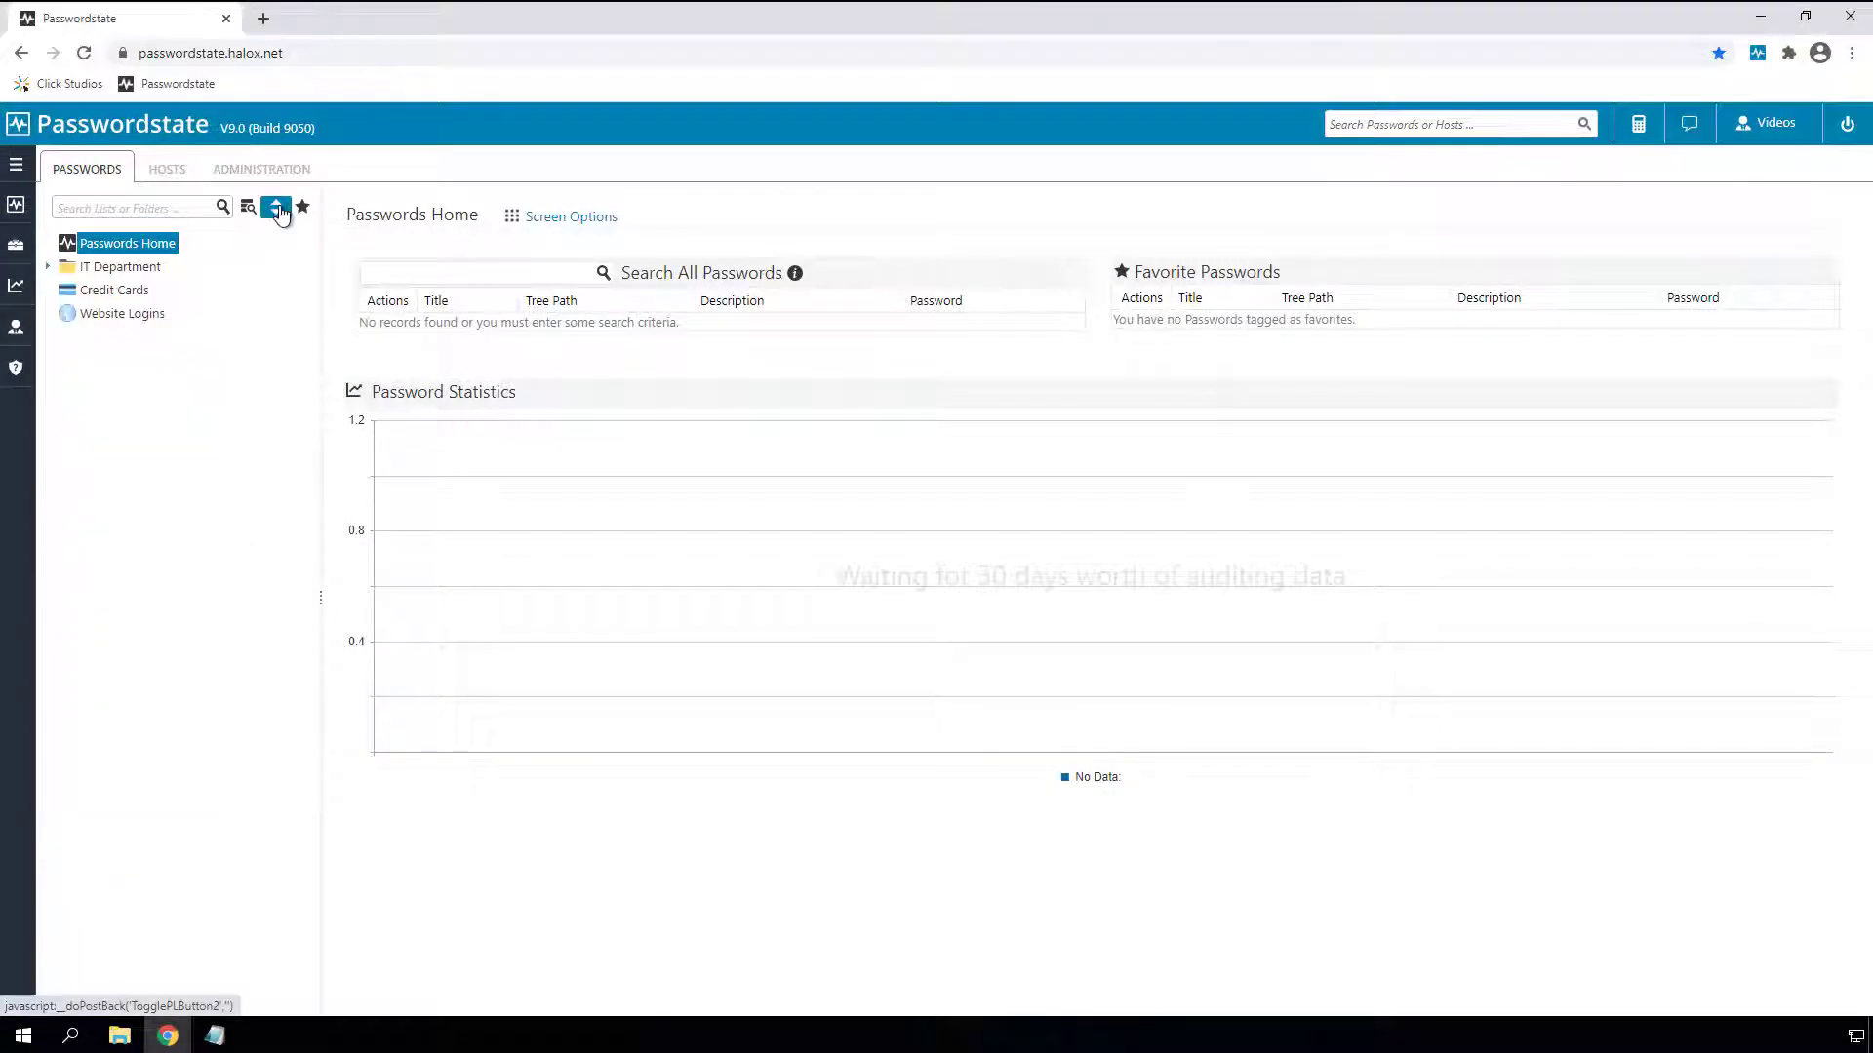
click(117, 269)
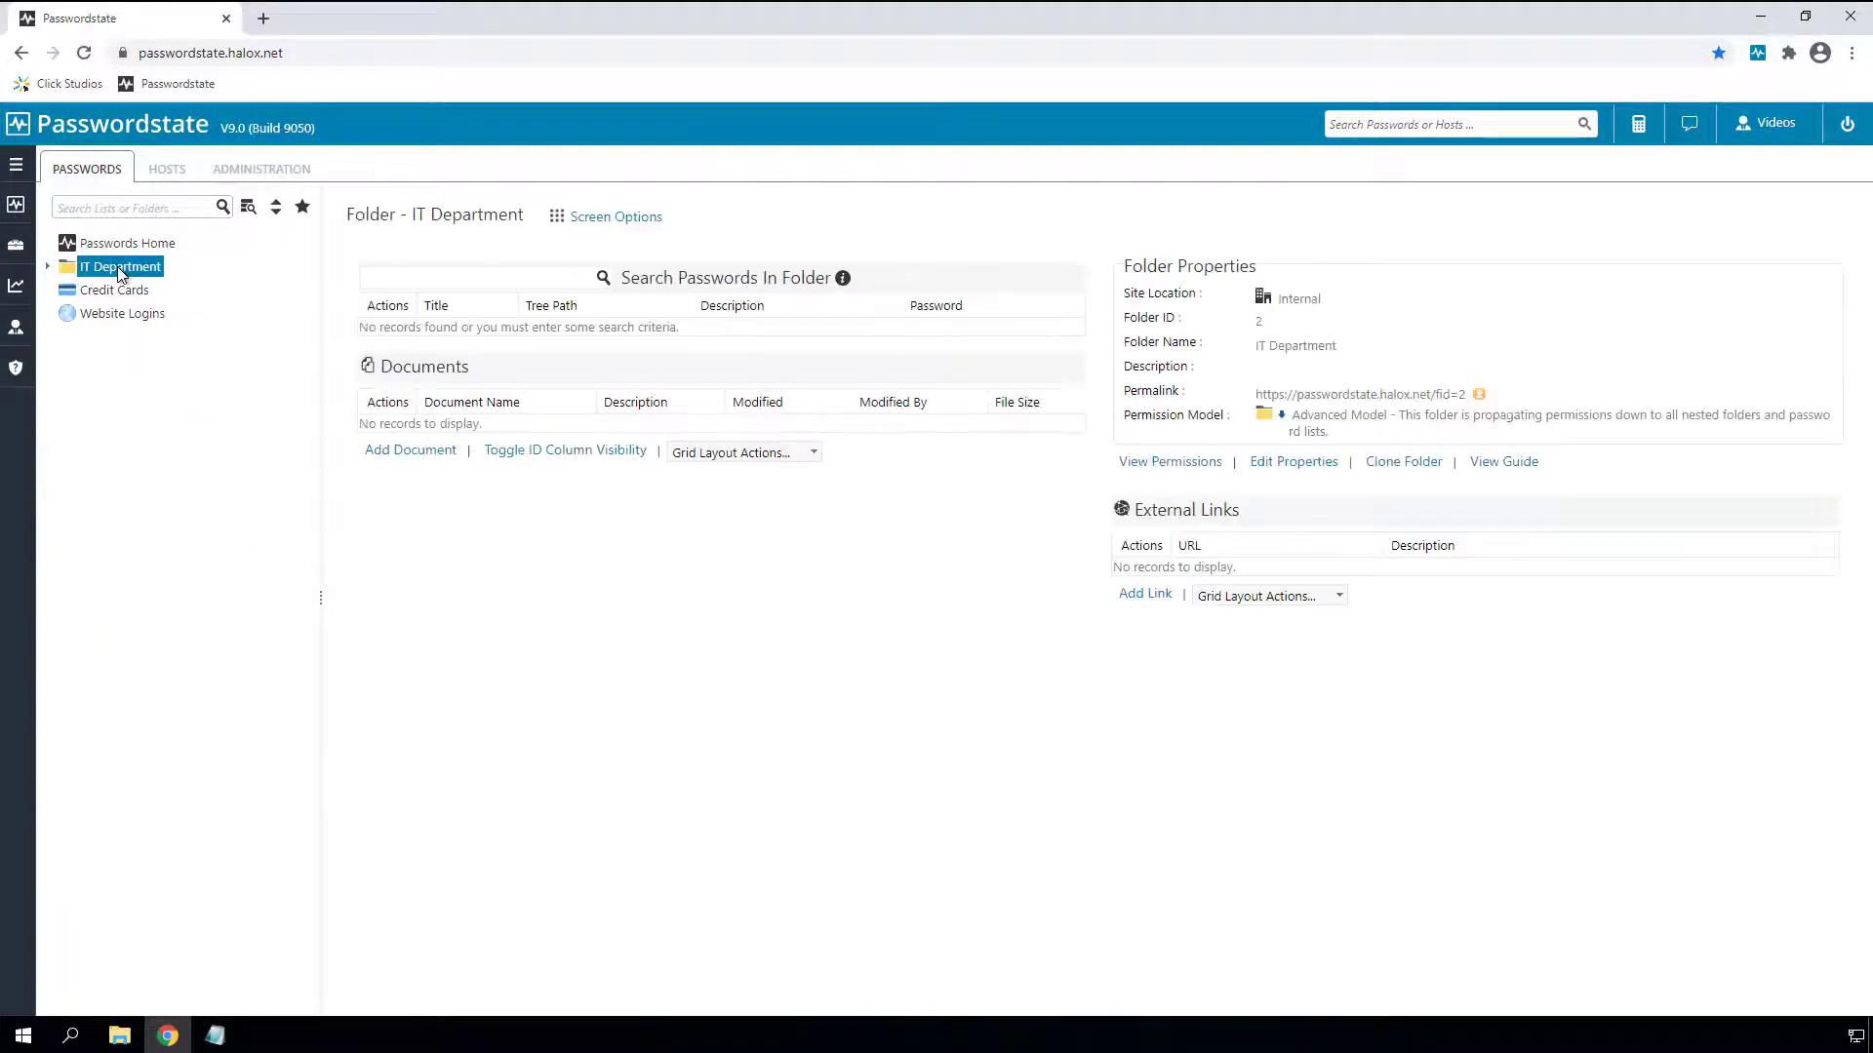
click(1284, 464)
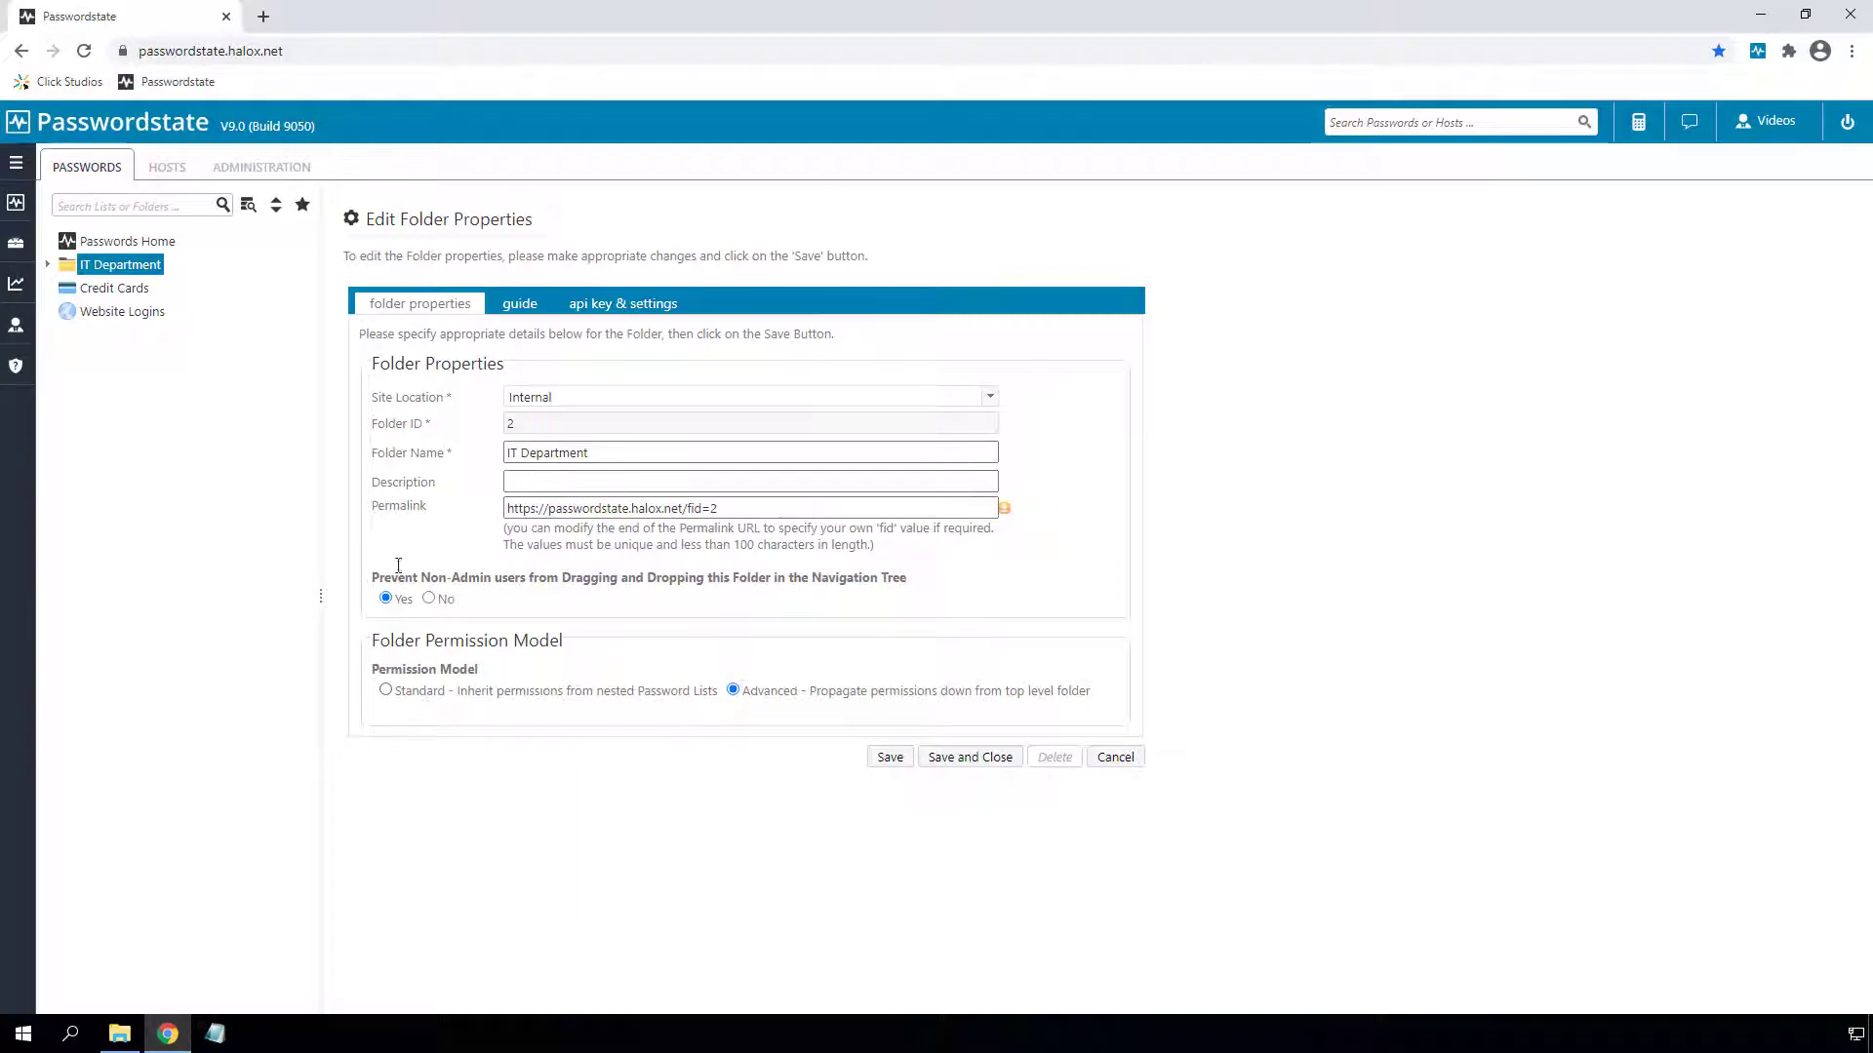
Open the Desktop Team folder's properties, then expand it and select Printer Passwords.
click(47, 264)
click(95, 292)
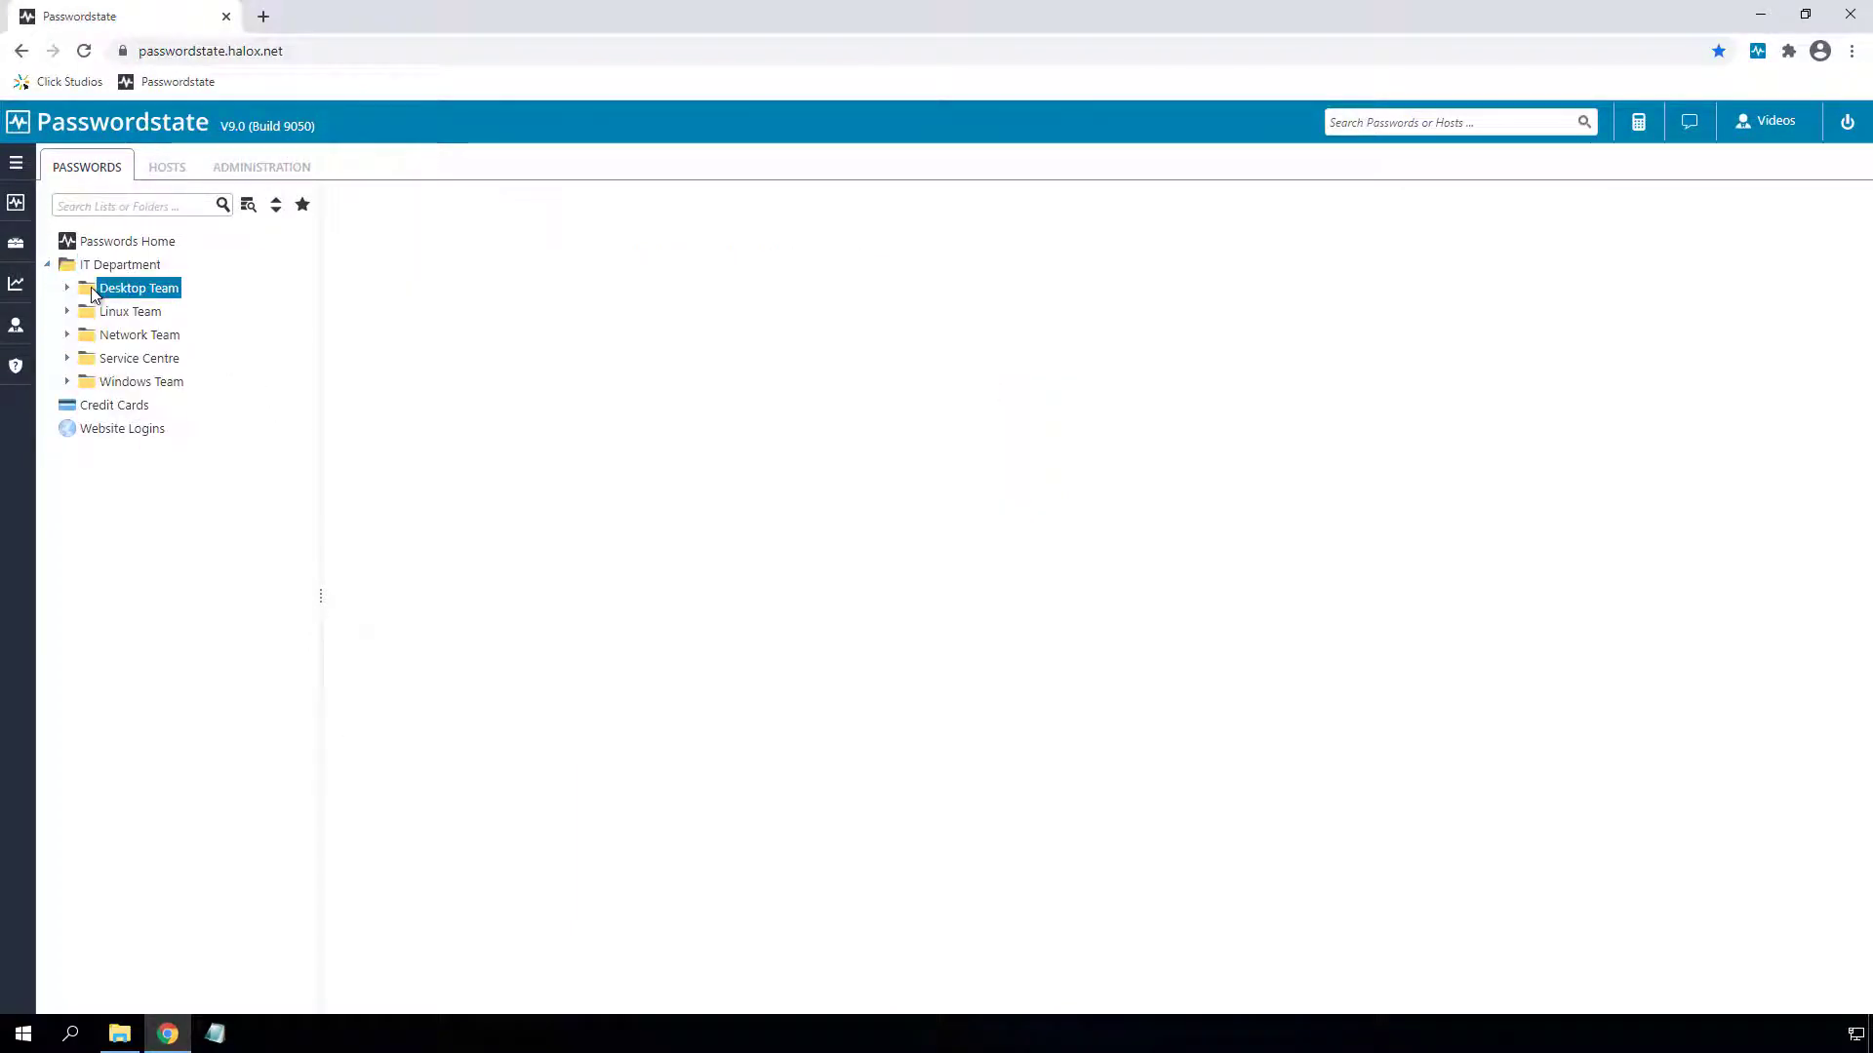
click(1322, 477)
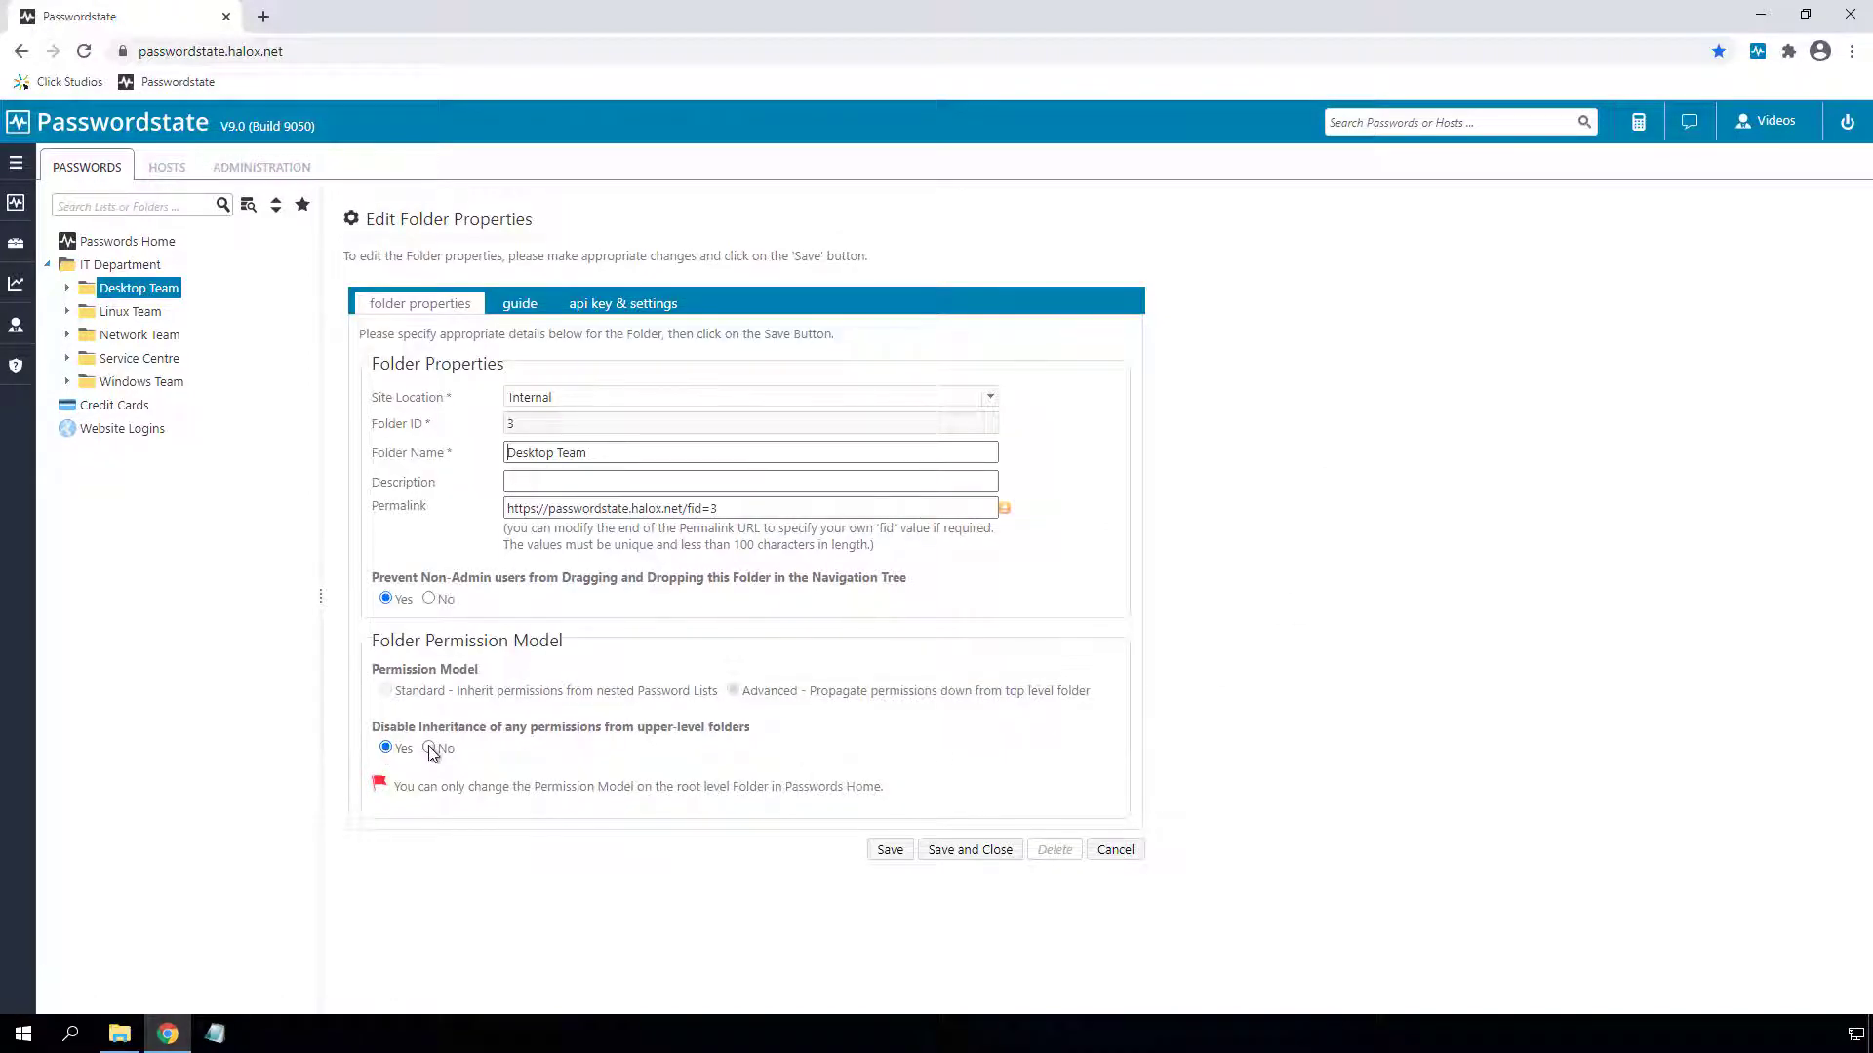
click(66, 288)
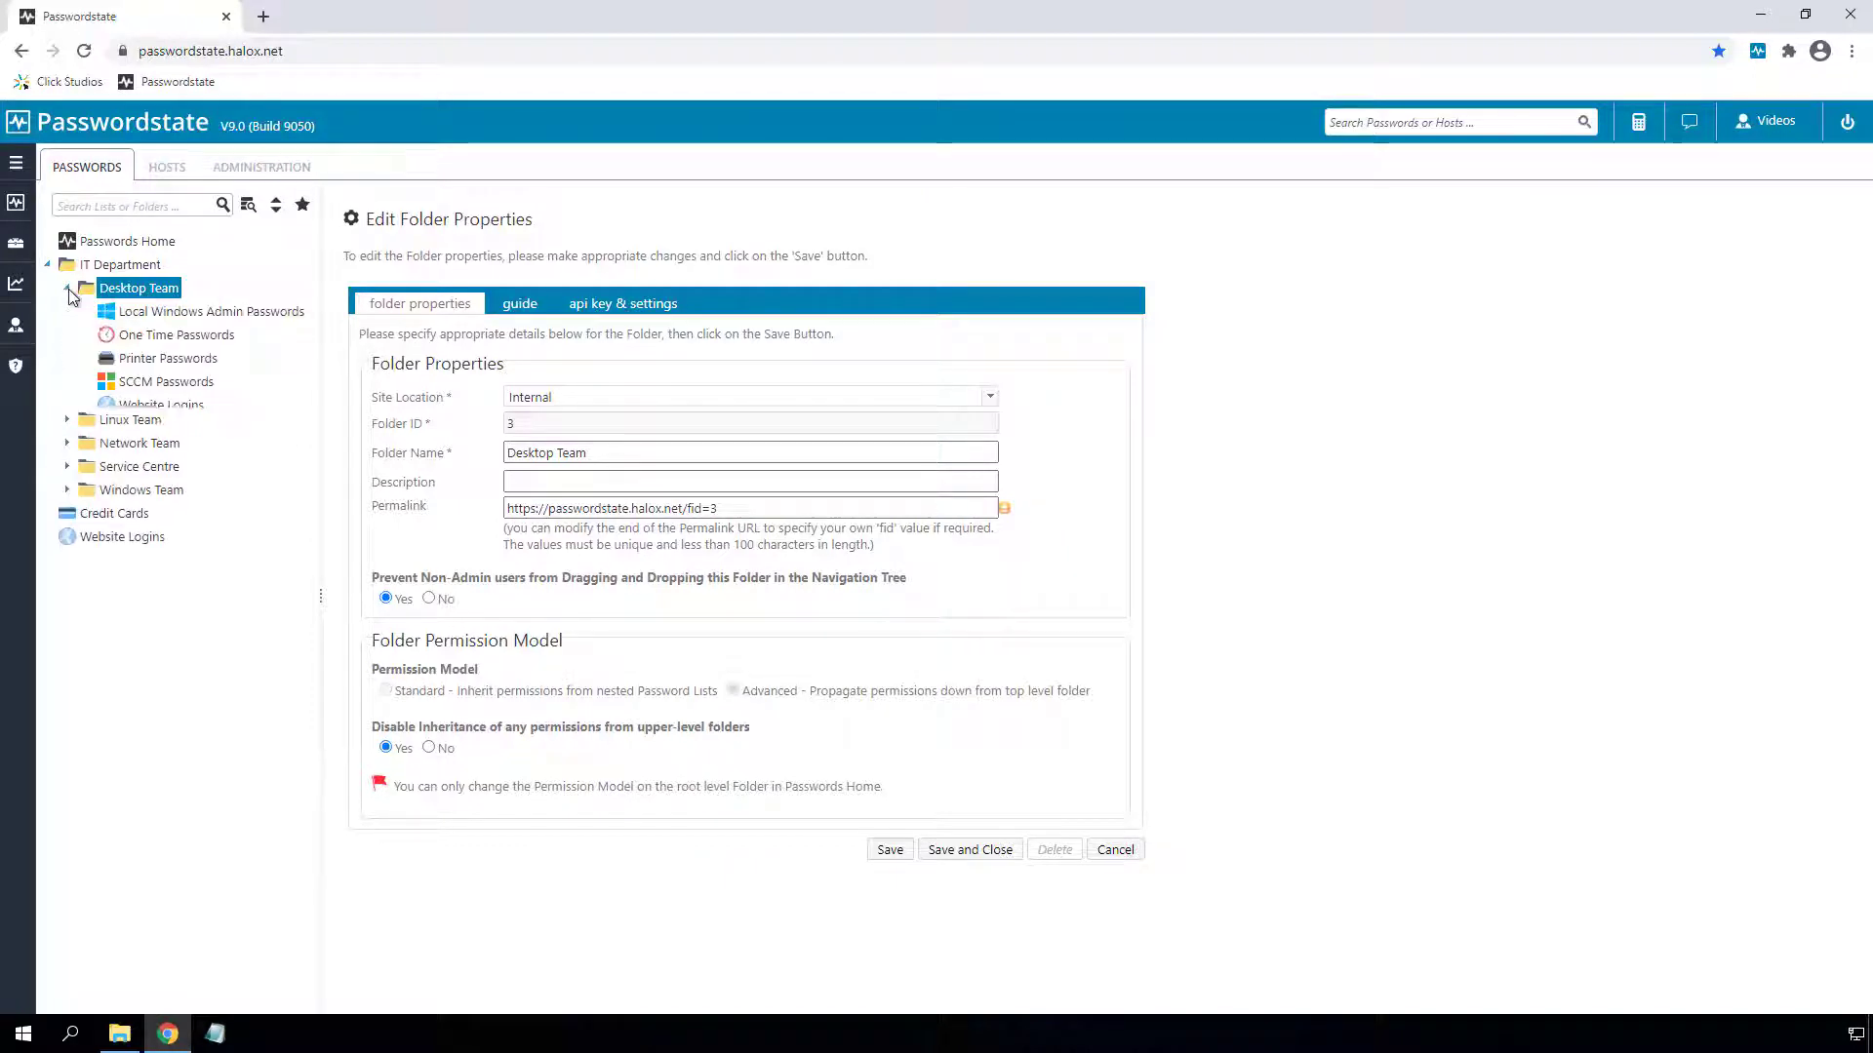
click(160, 358)
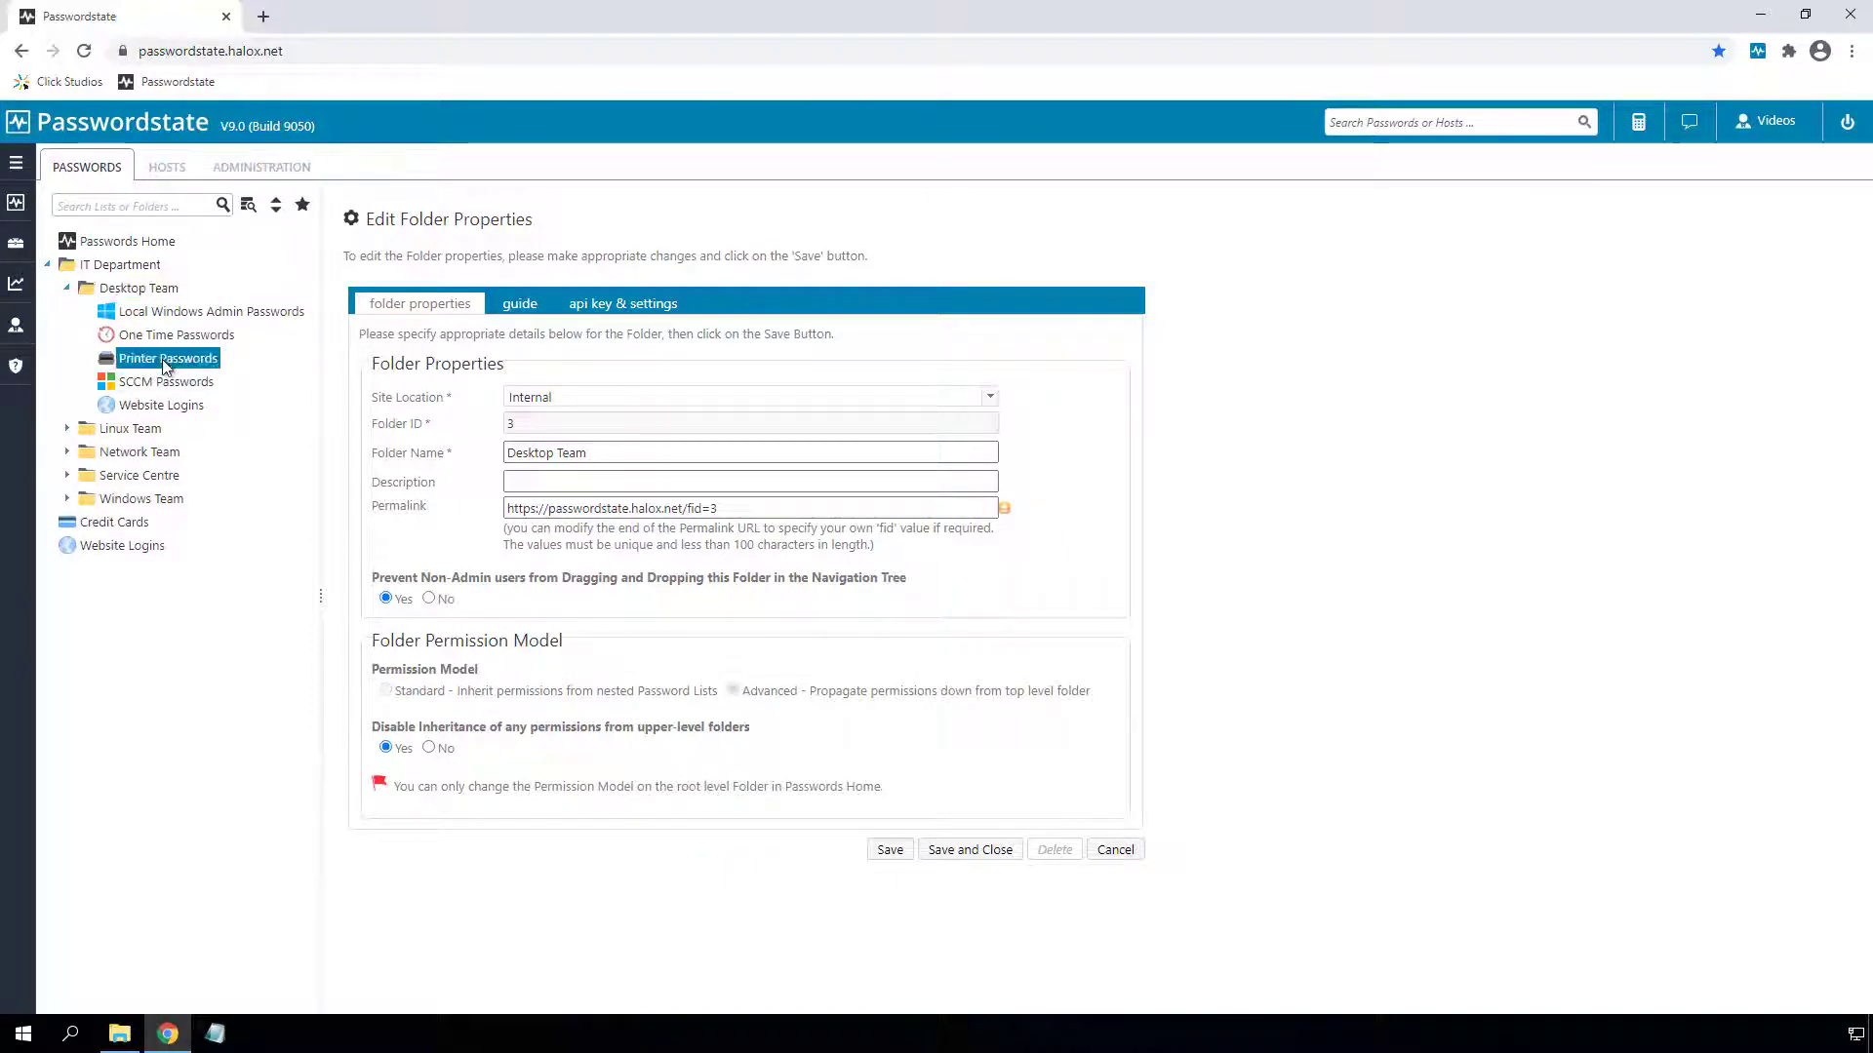
Open Edit Password List Properties for the Printer Passwords list.
click(1045, 344)
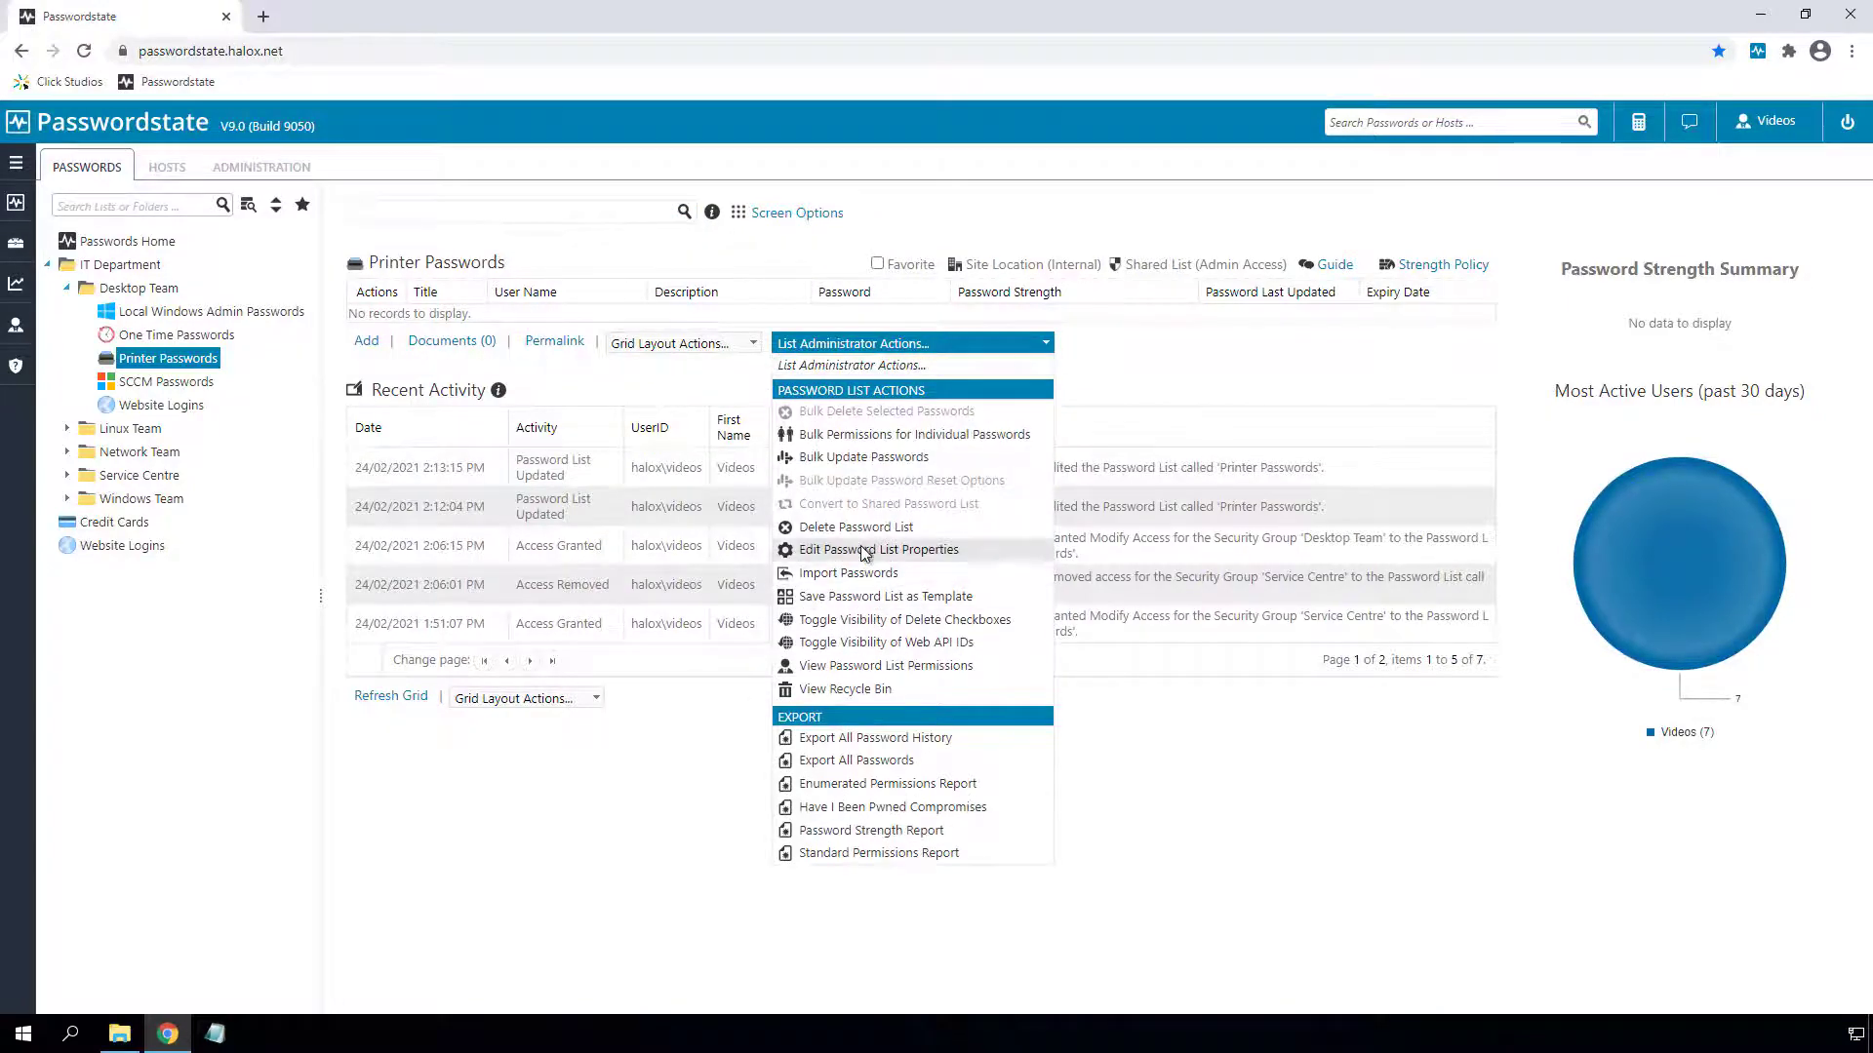
click(864, 550)
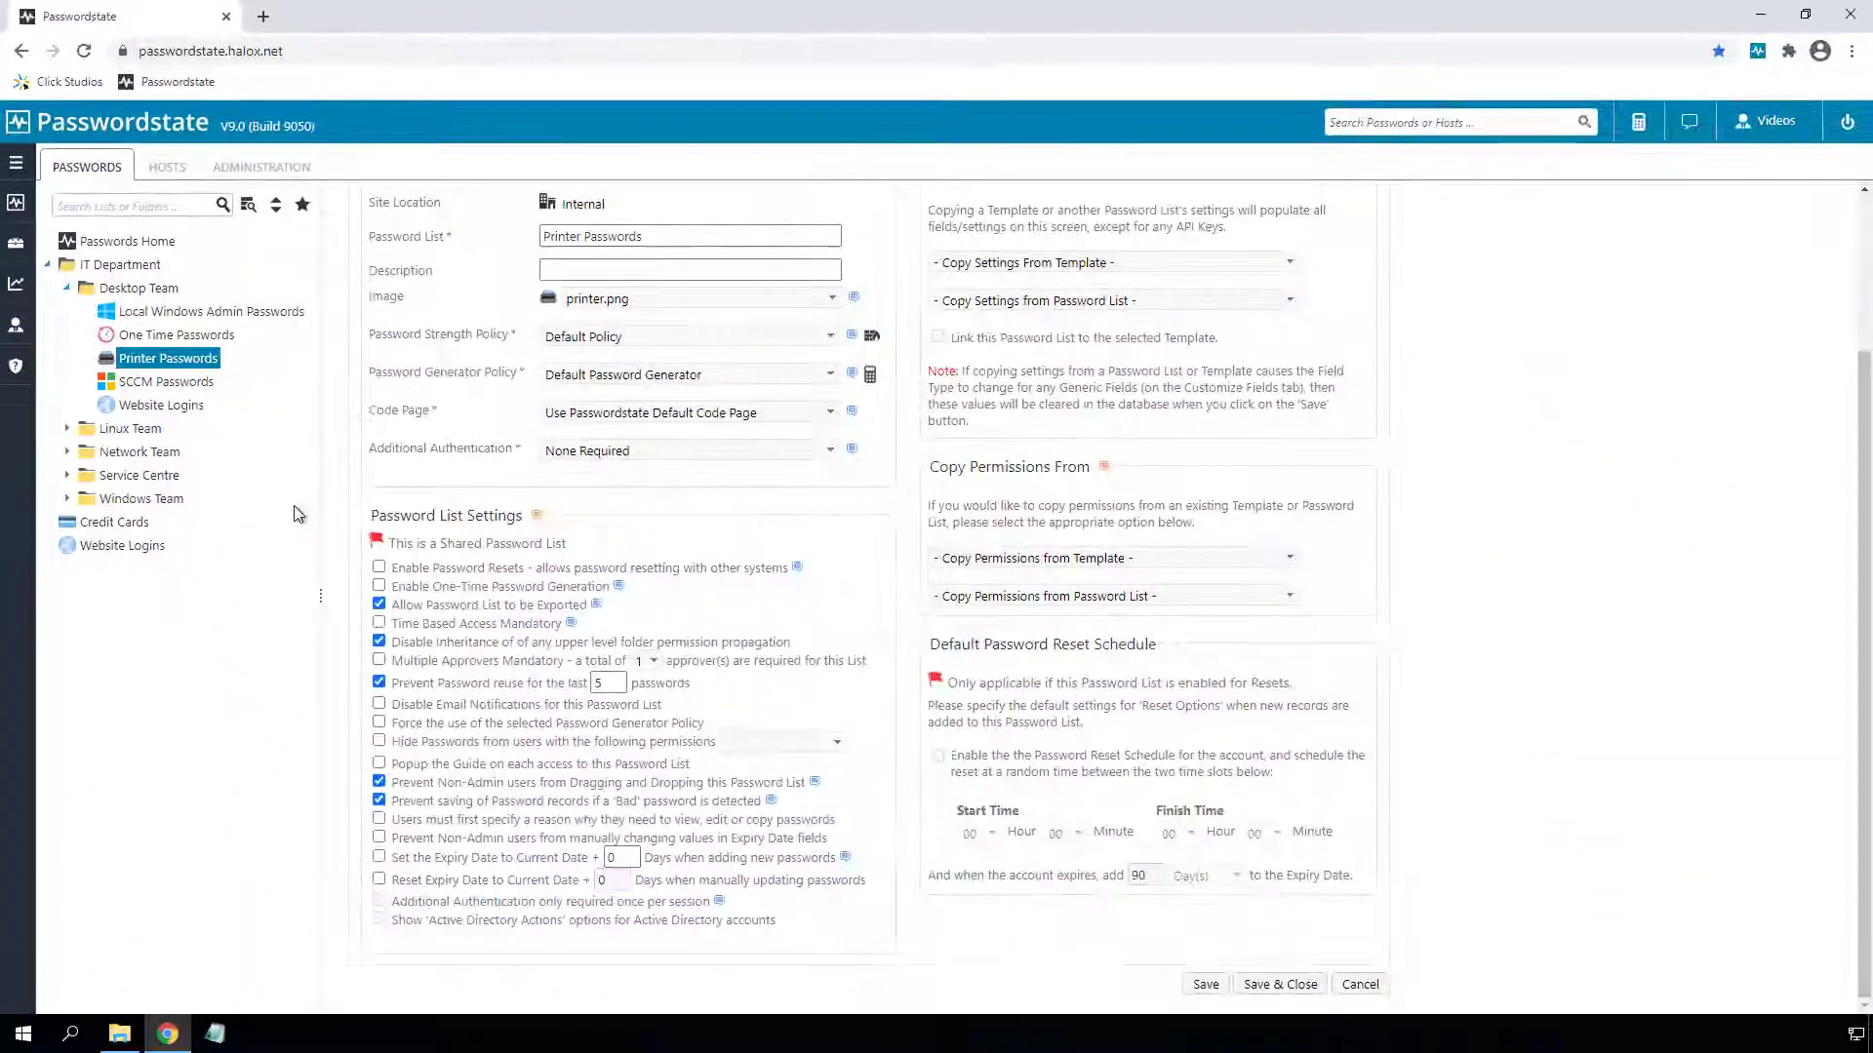
Copy the Azure OTP one-time password and paste it into a Notepad note.
click(180, 337)
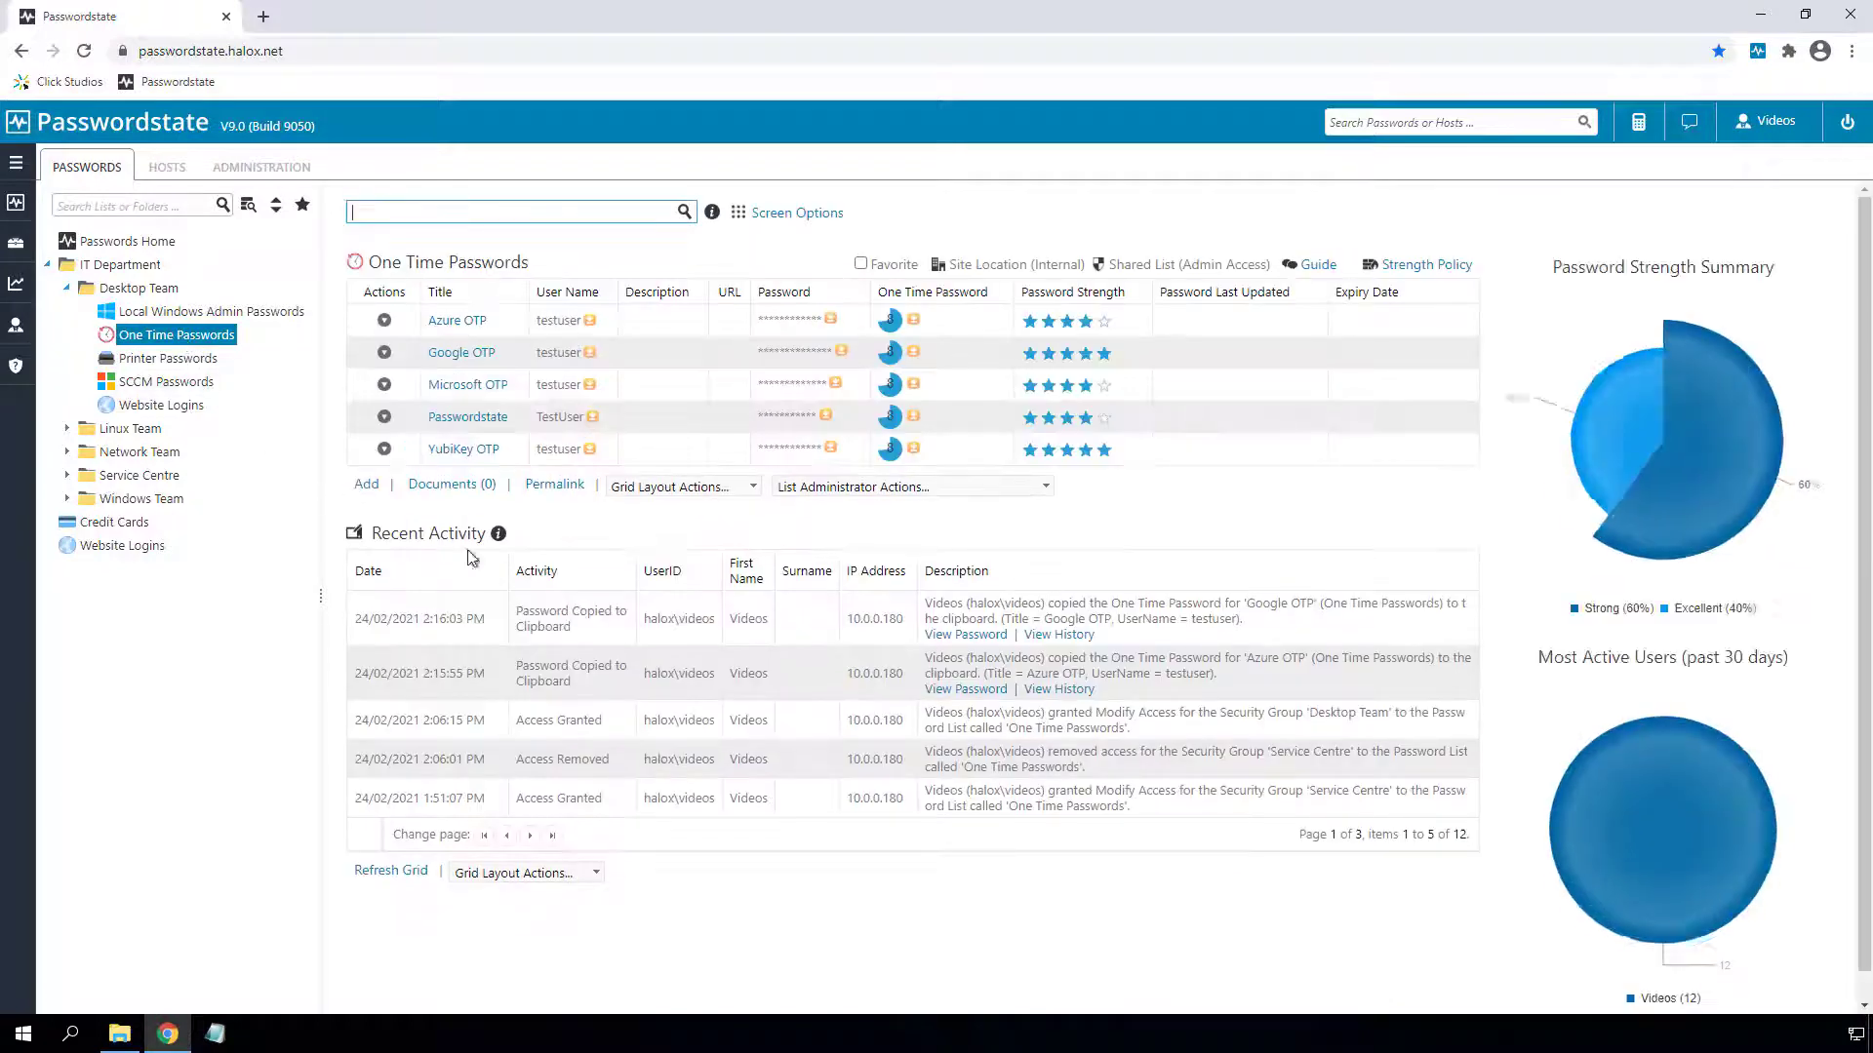
click(913, 322)
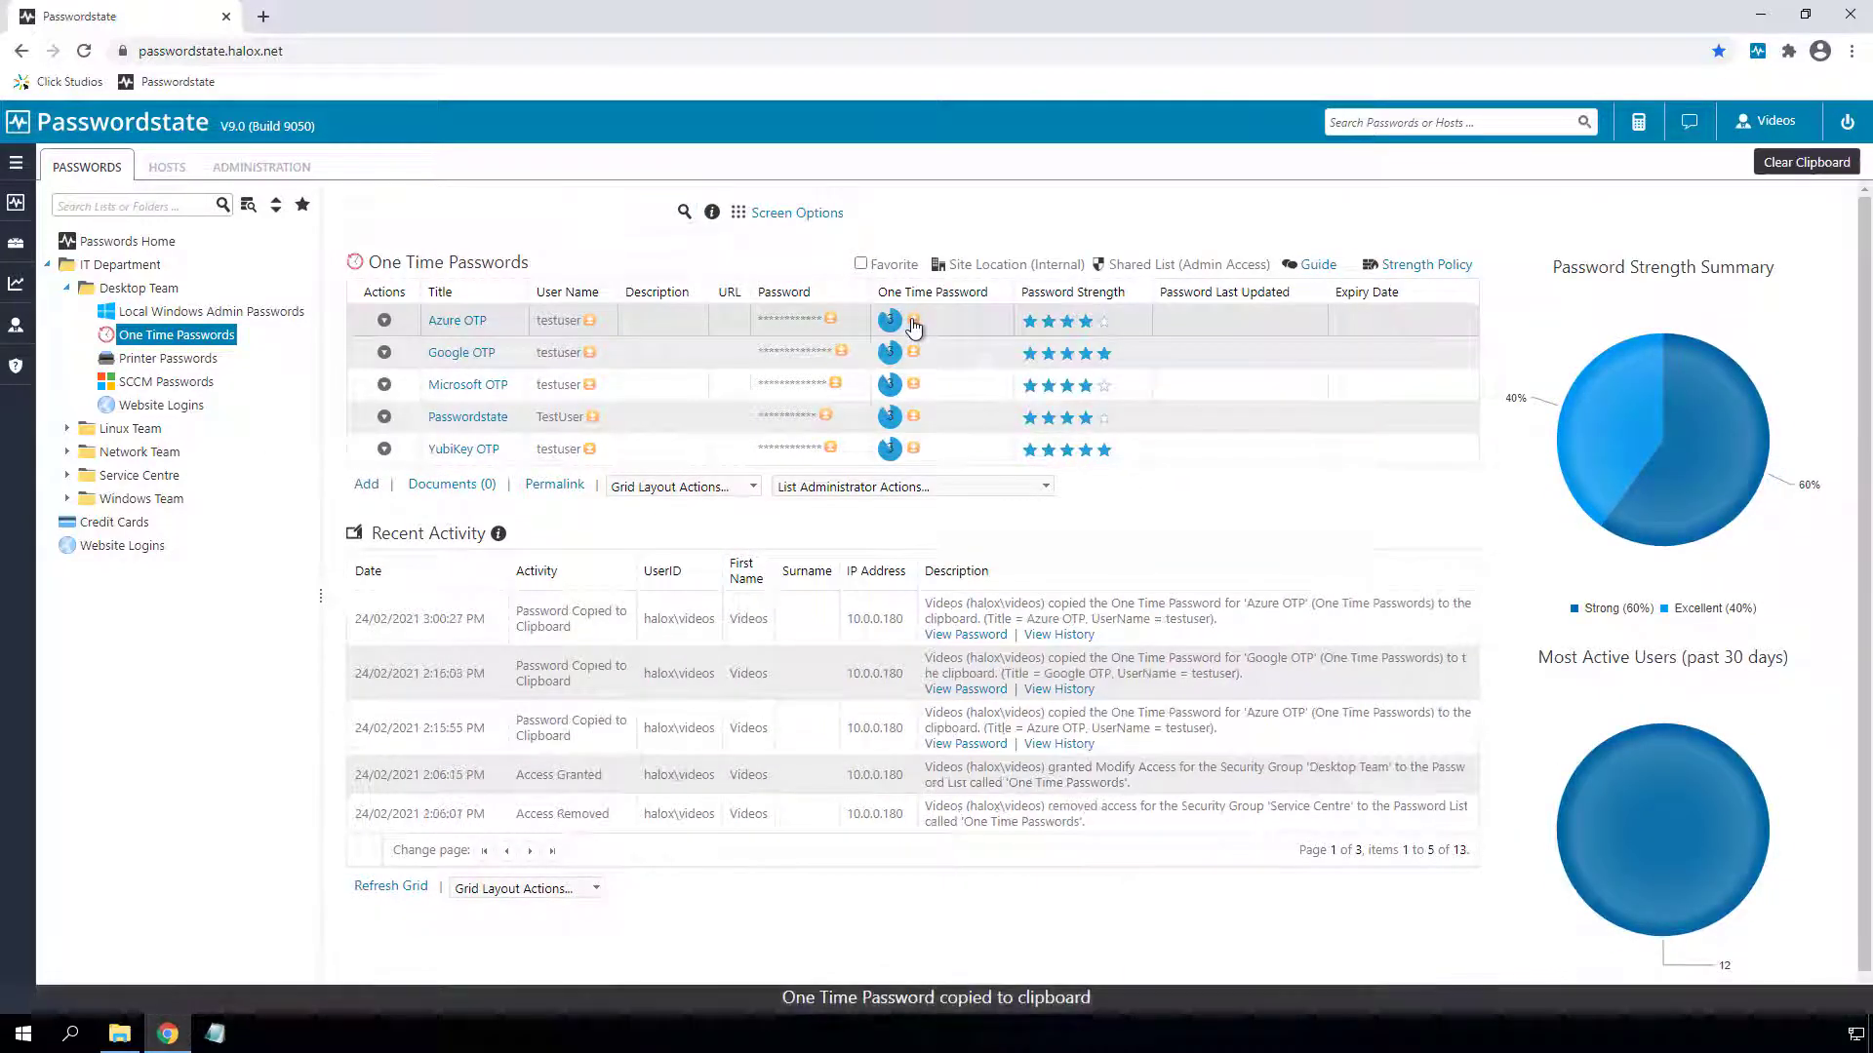
click(214, 1033)
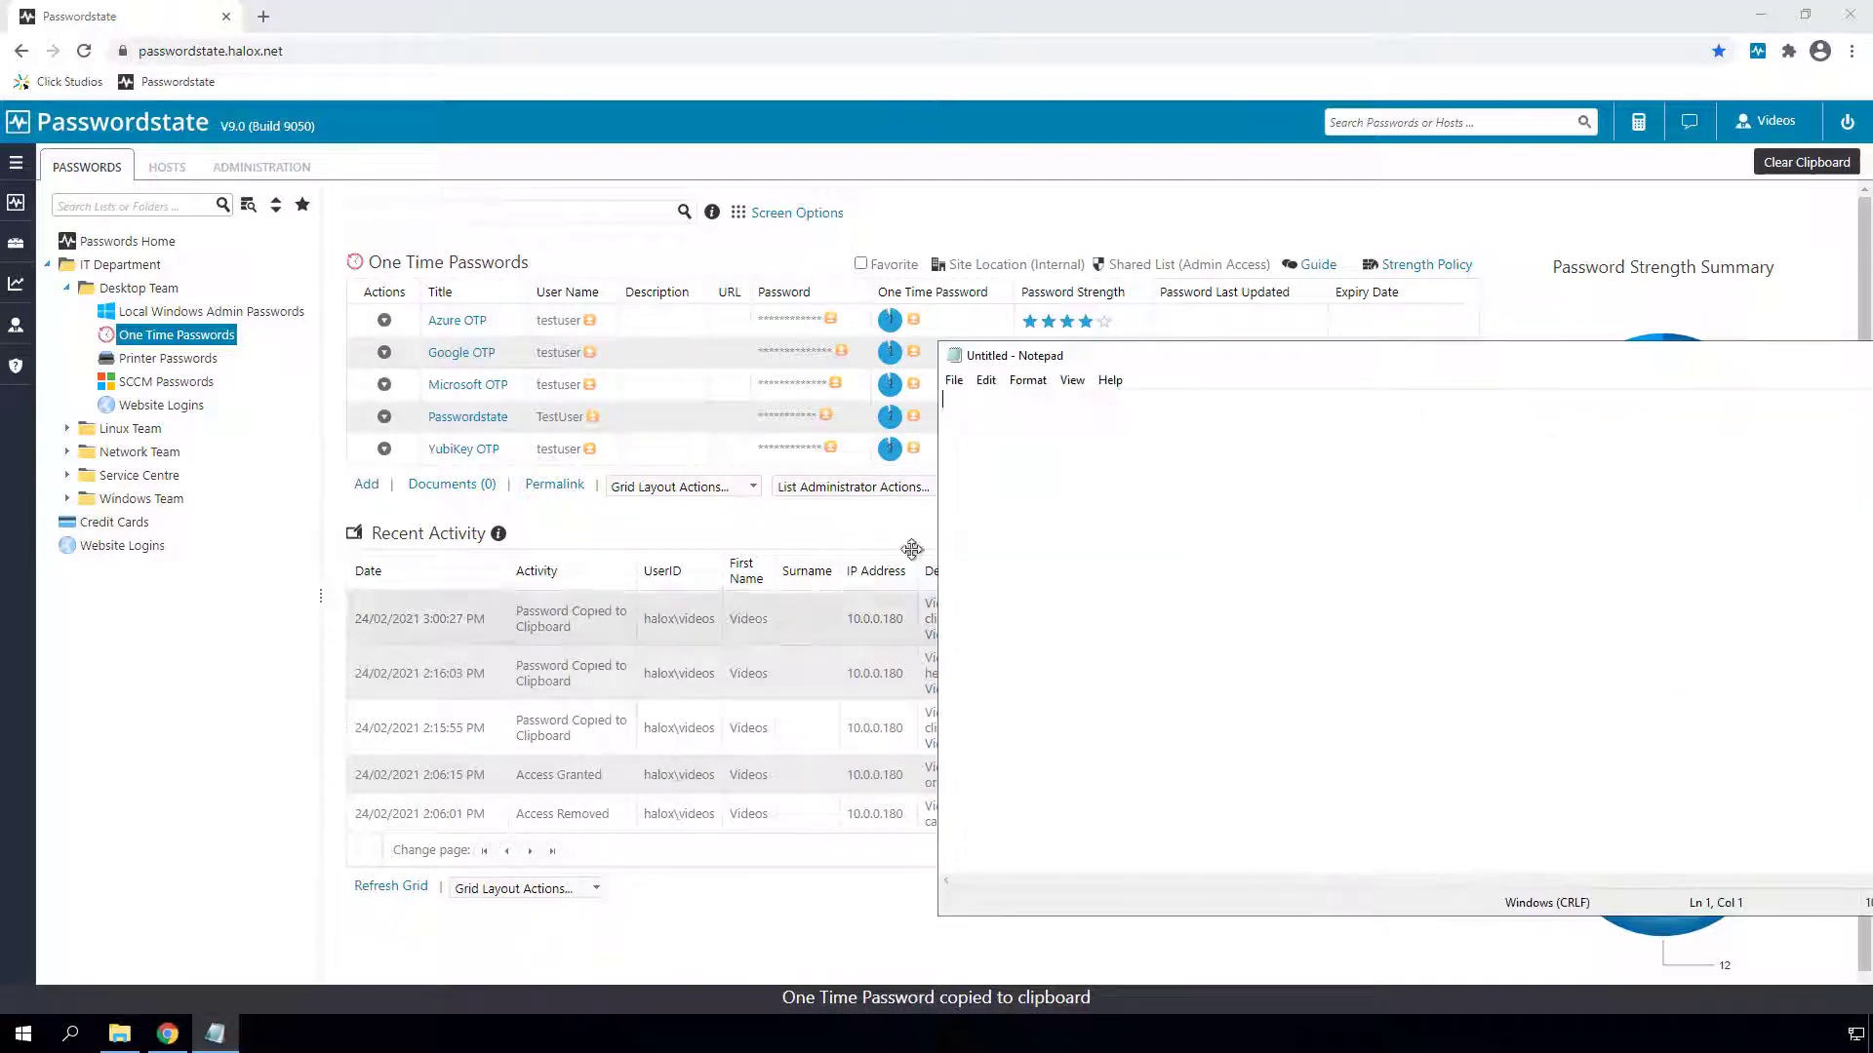
right_click(993, 452)
click(1038, 534)
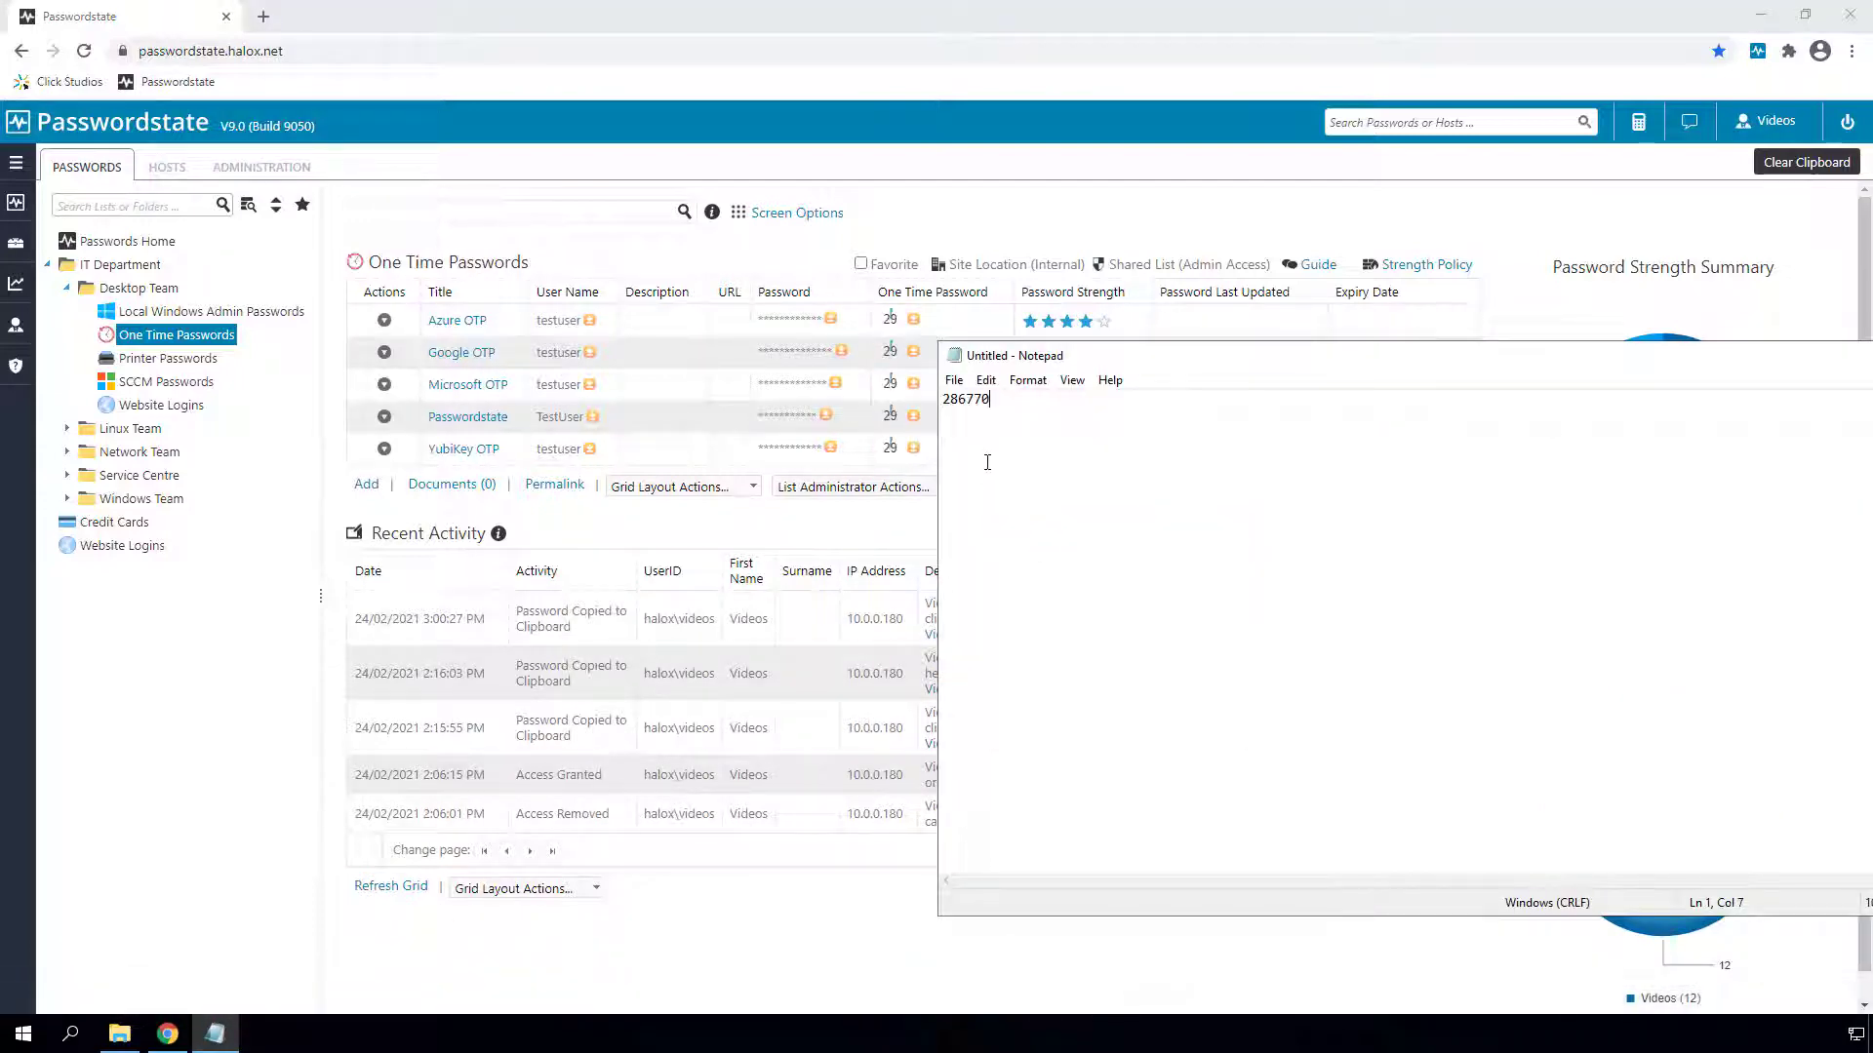
Copy a fresh Azure OTP code and paste it on a new line below the first.
click(915, 322)
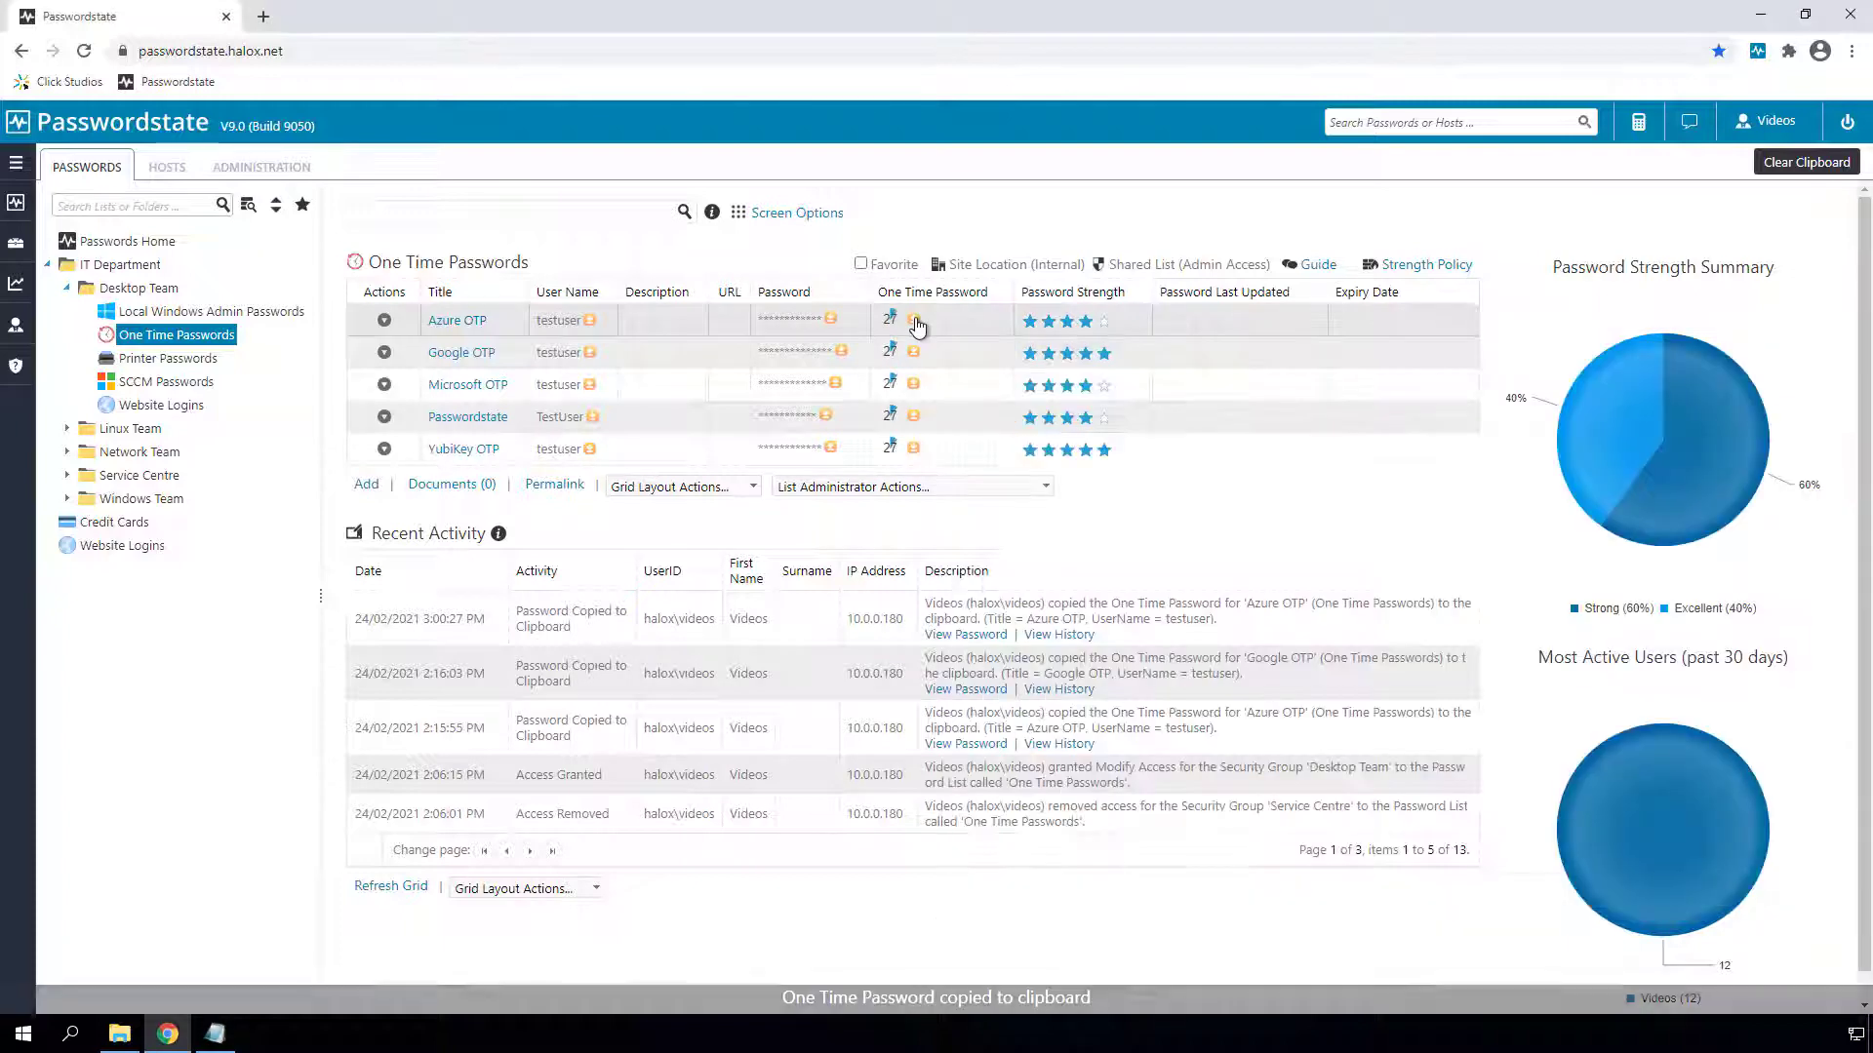
click(213, 1036)
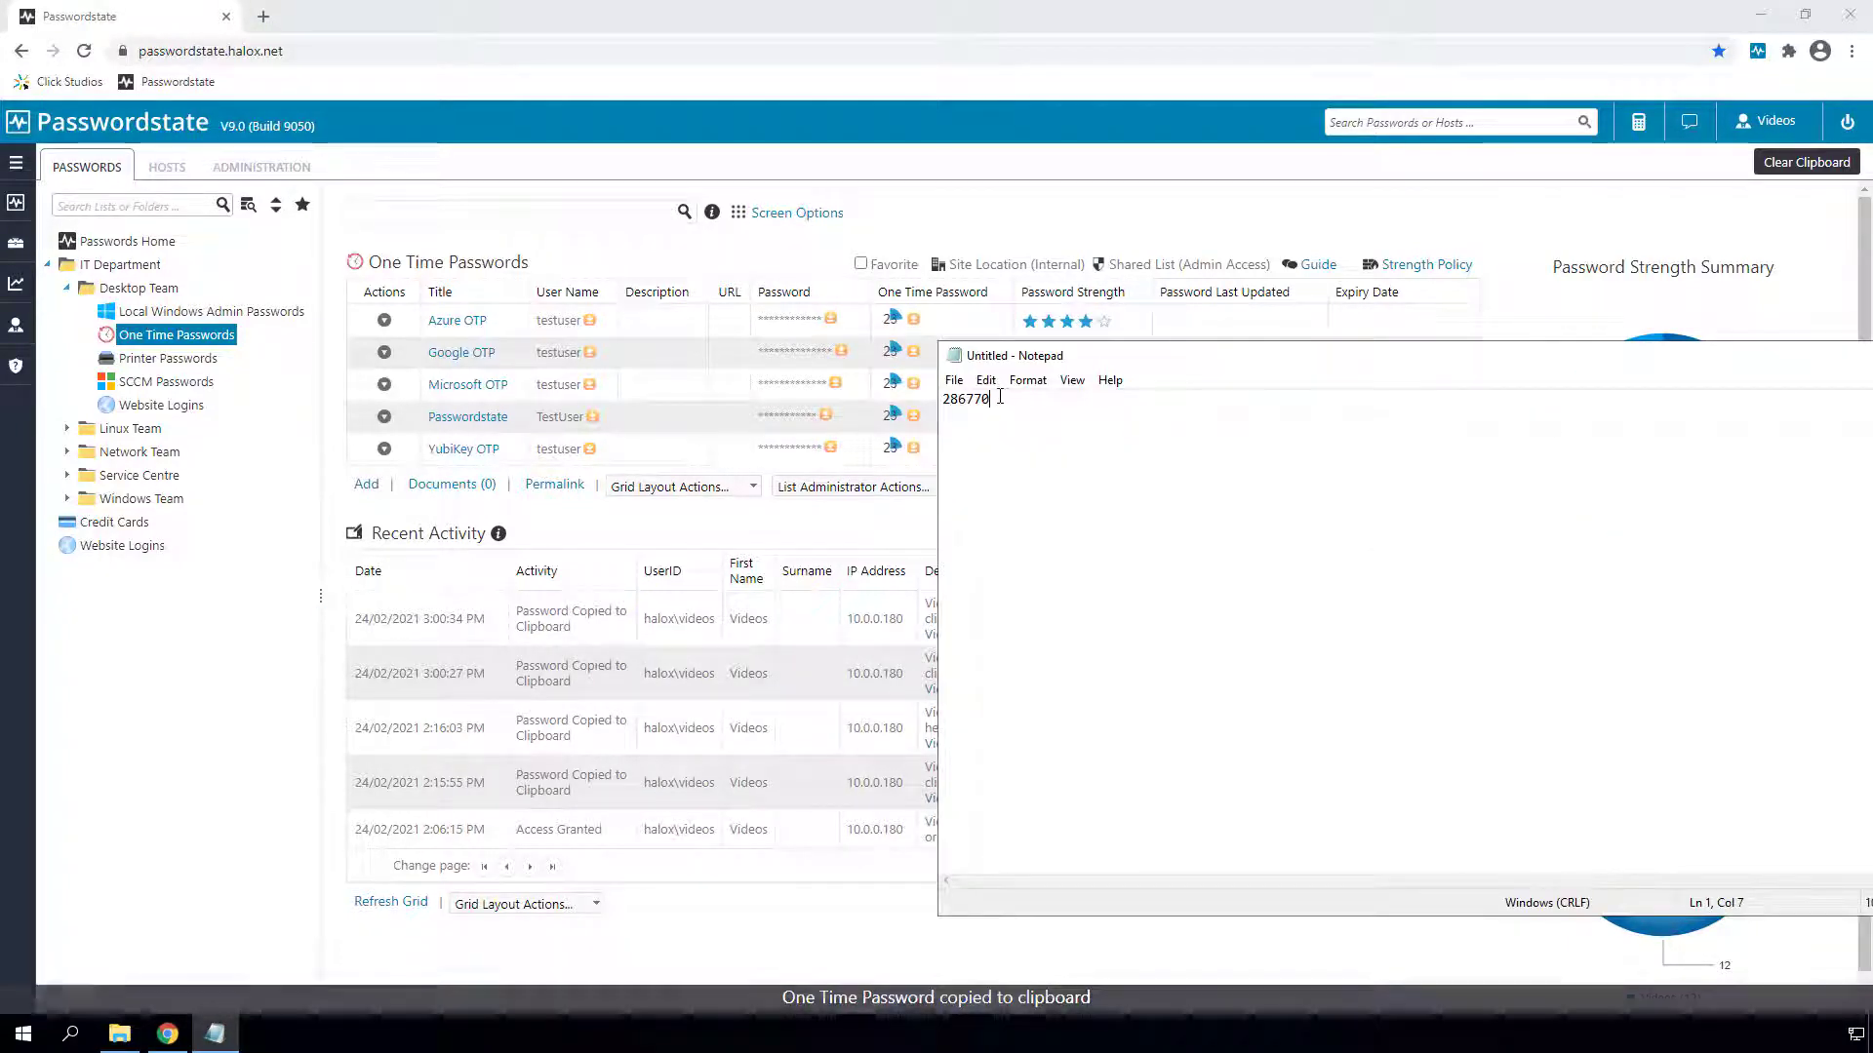
key(Return)
key(Return)
right_click(944, 433)
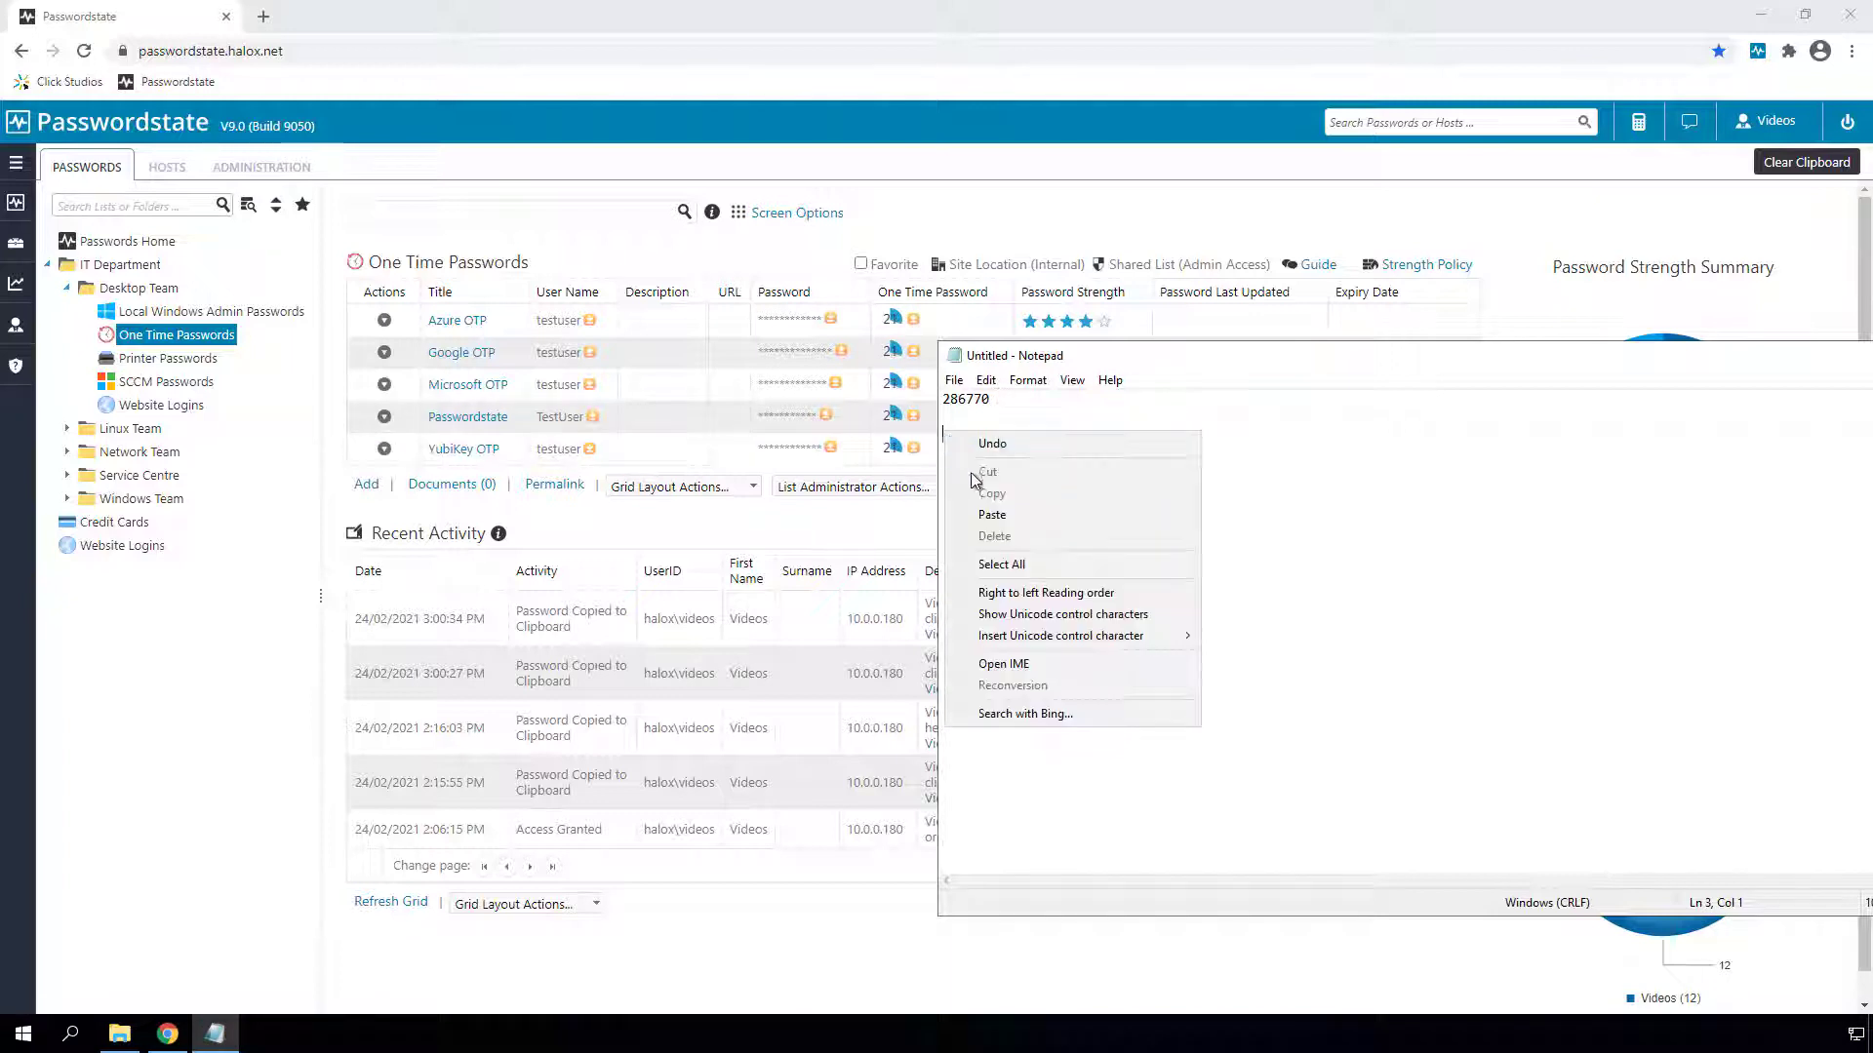
click(987, 515)
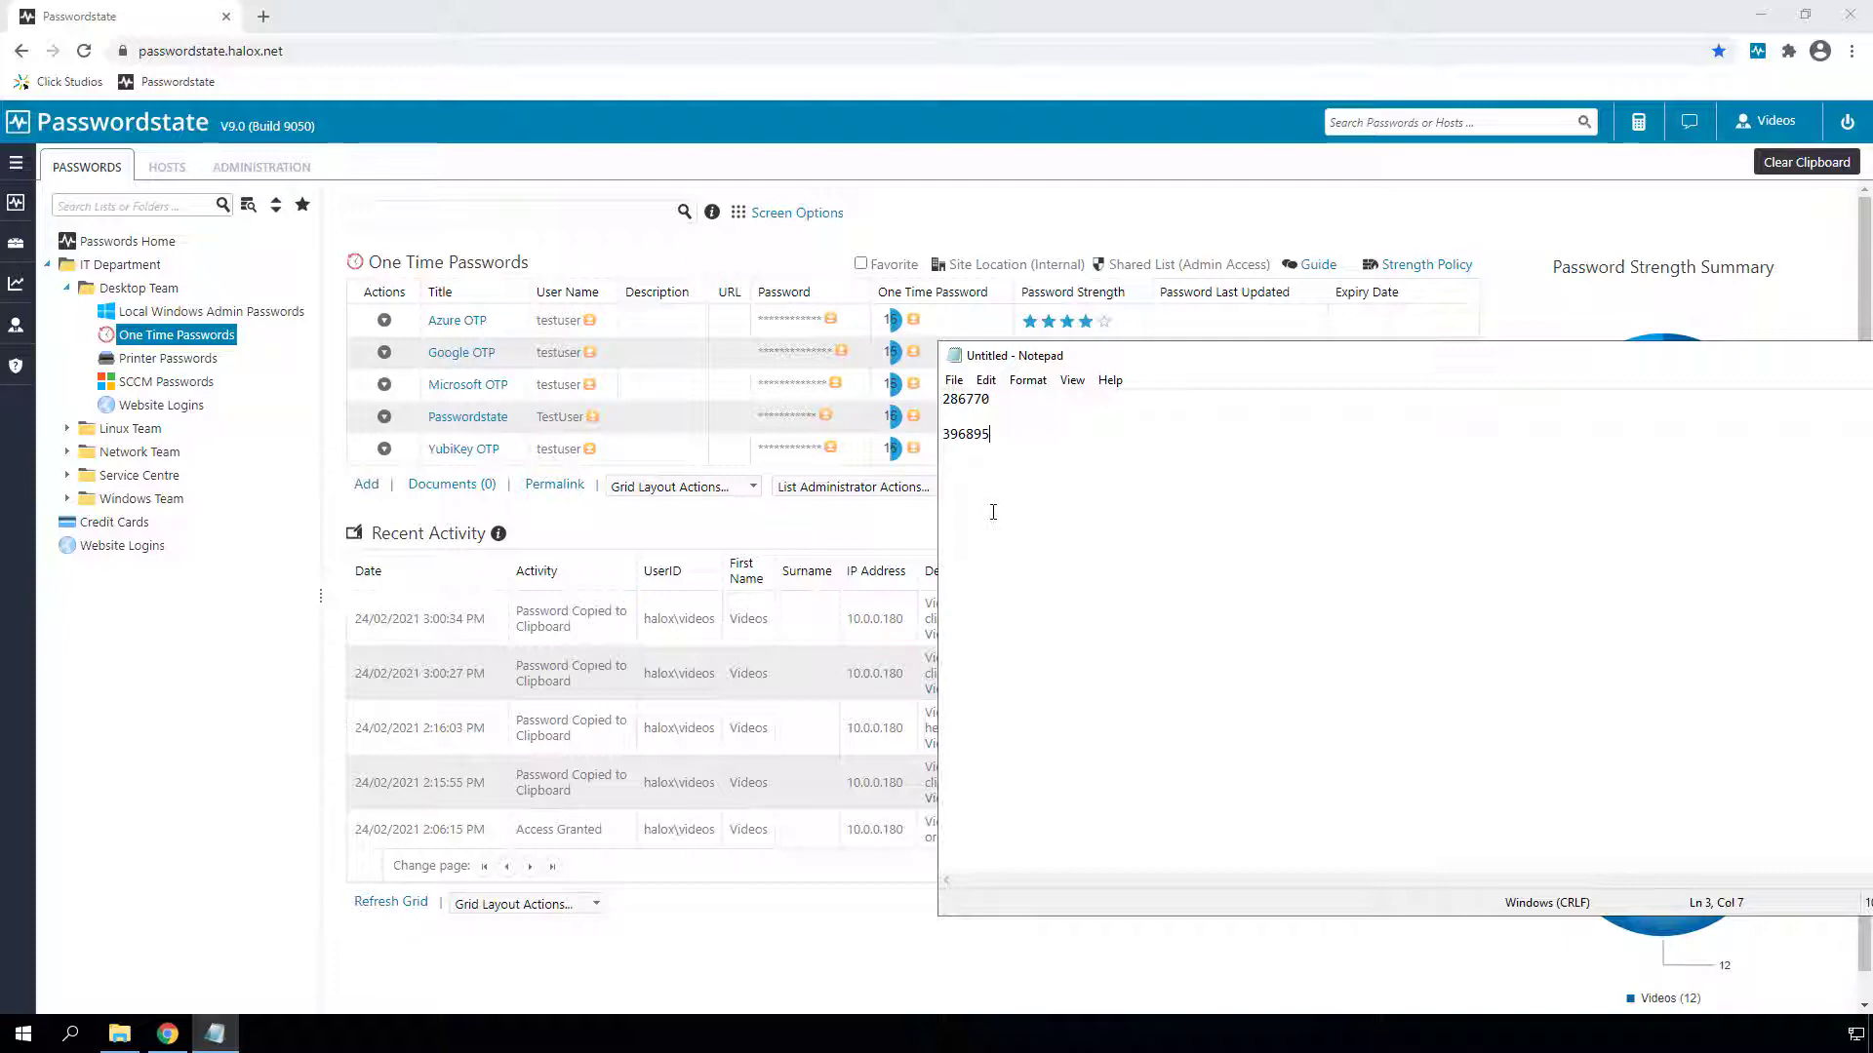
Set Local Windows Admin Passwords' reset window to start 19 and finish 21, save, then open Administration.
click(189, 316)
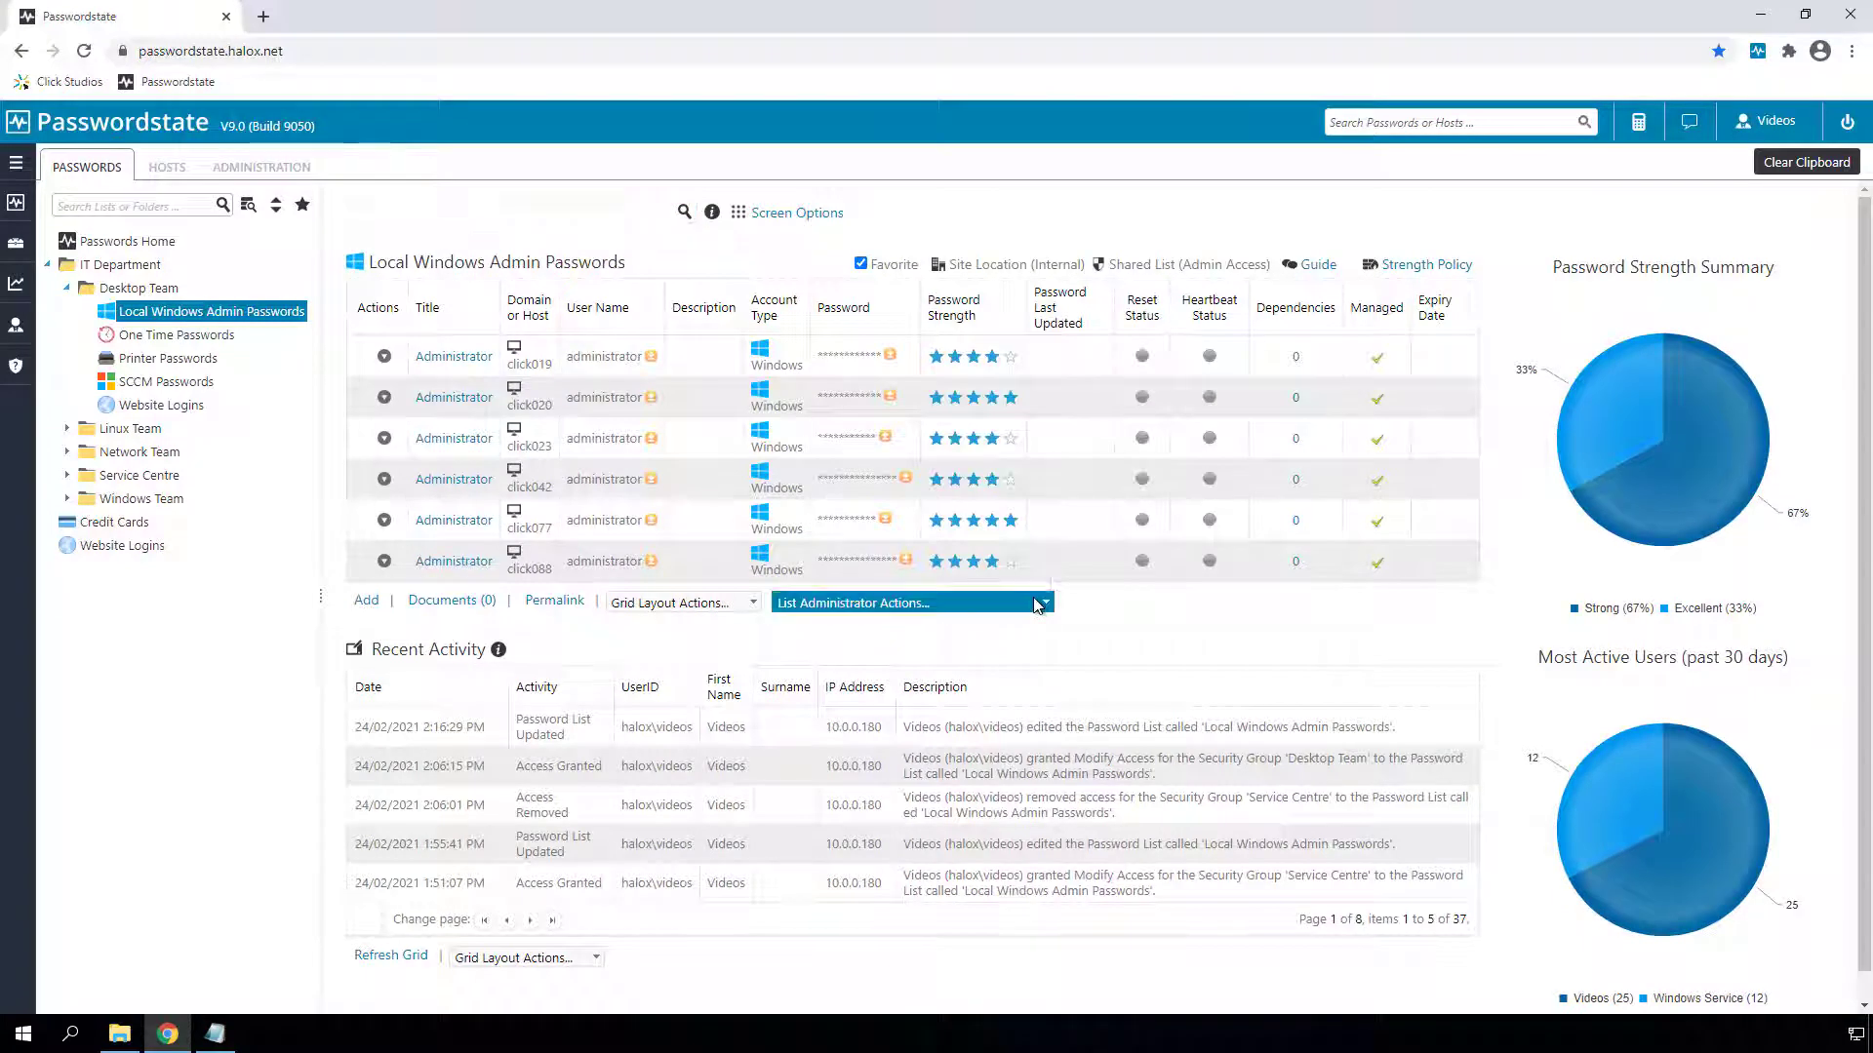
click(1038, 606)
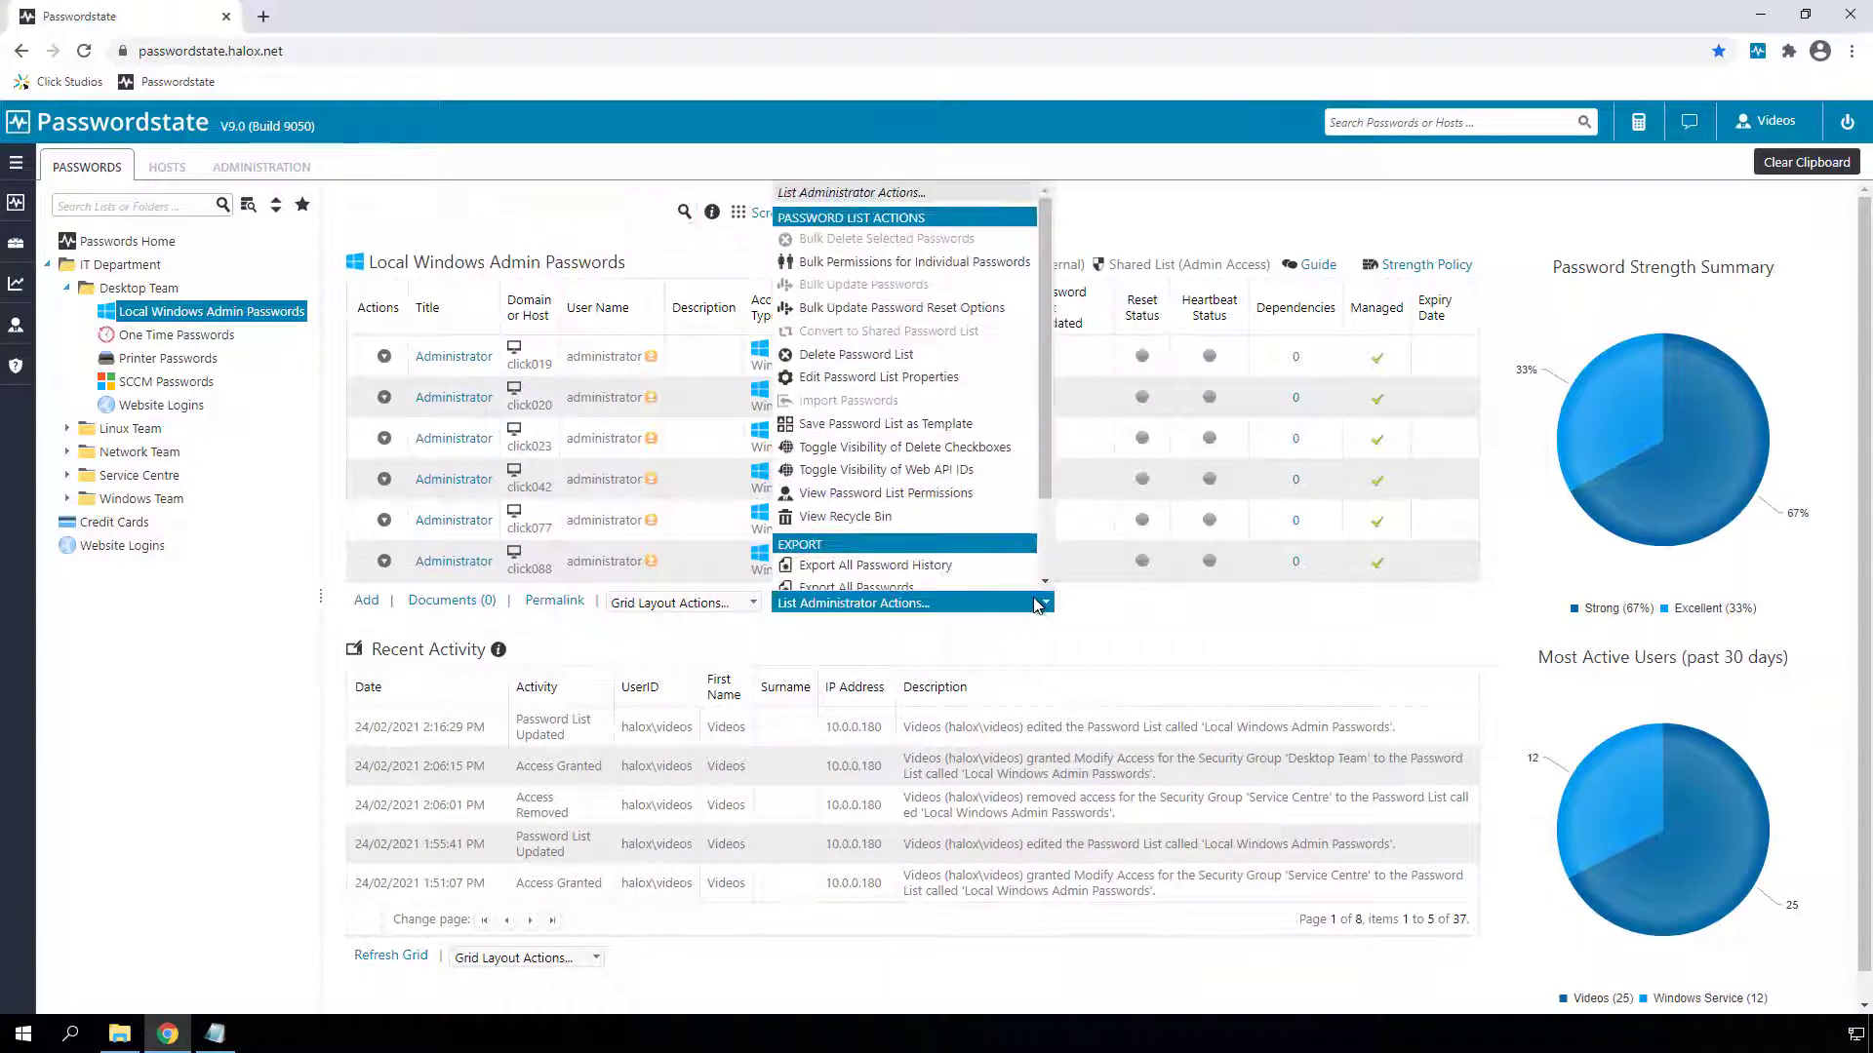
click(864, 380)
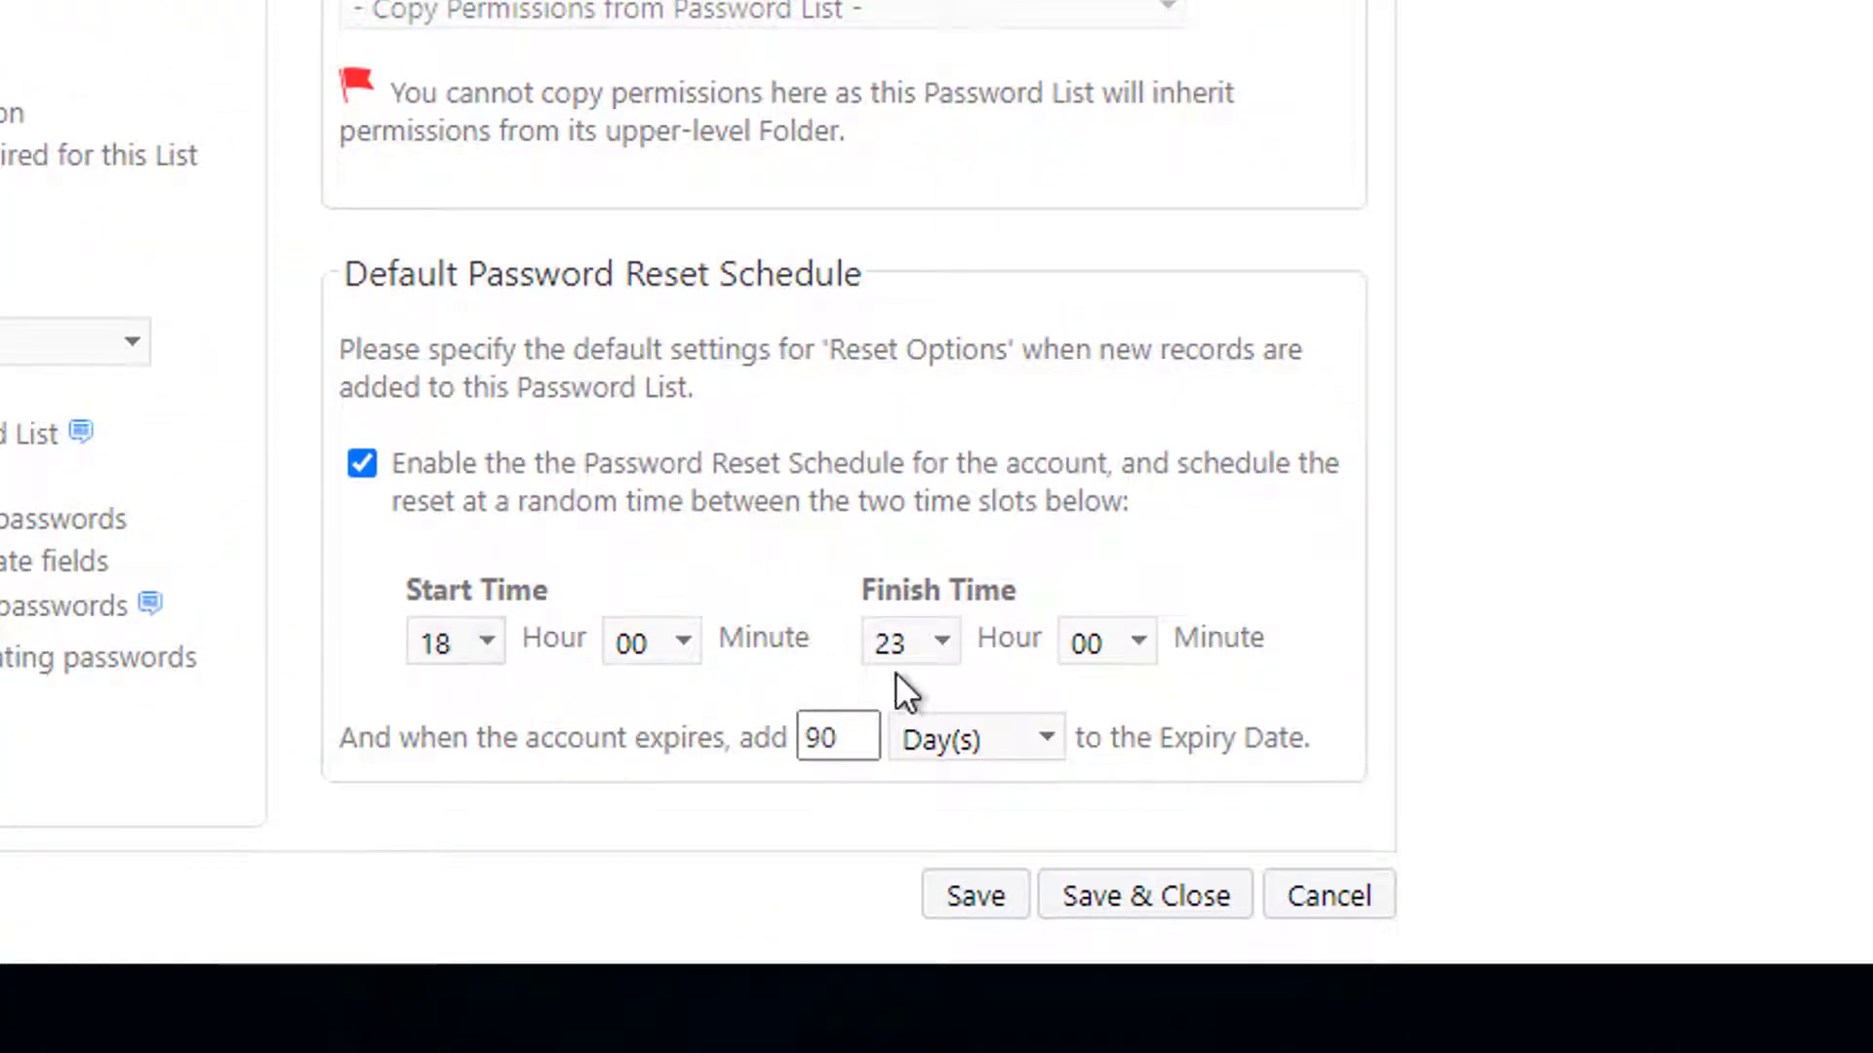
click(917, 643)
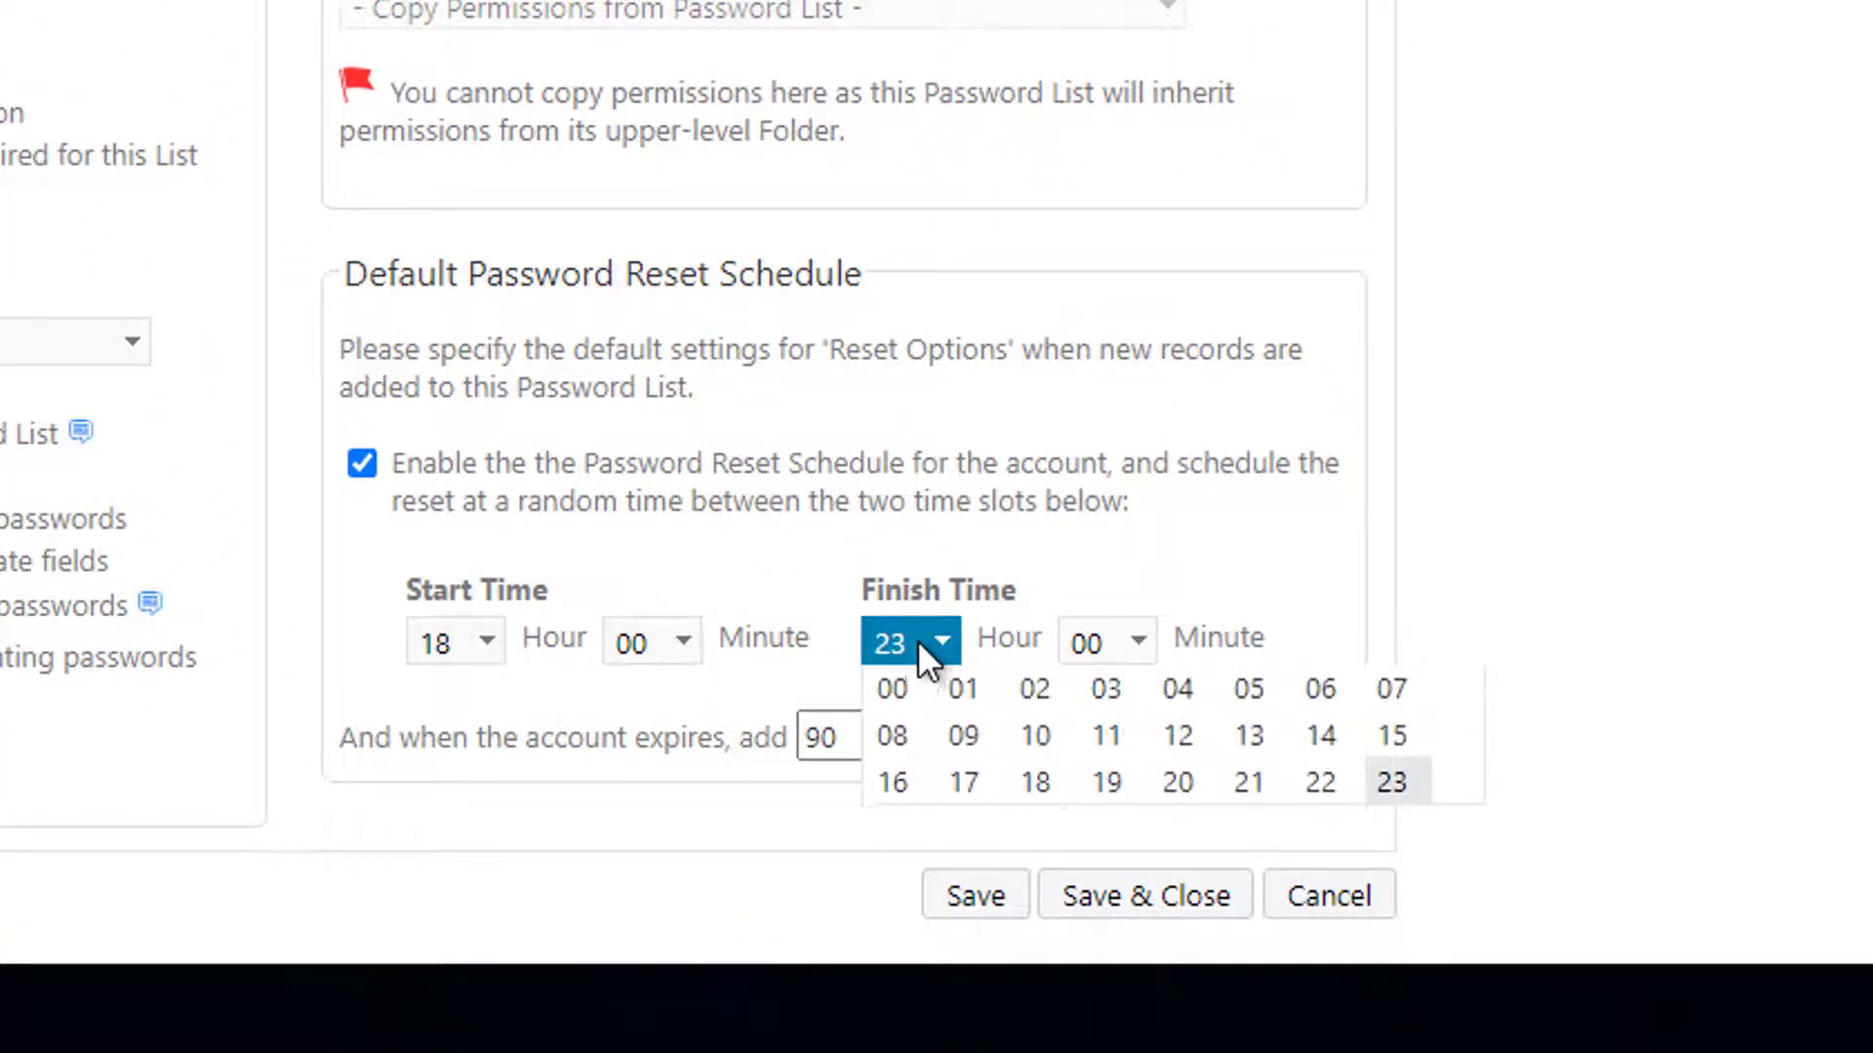
click(1249, 783)
click(483, 645)
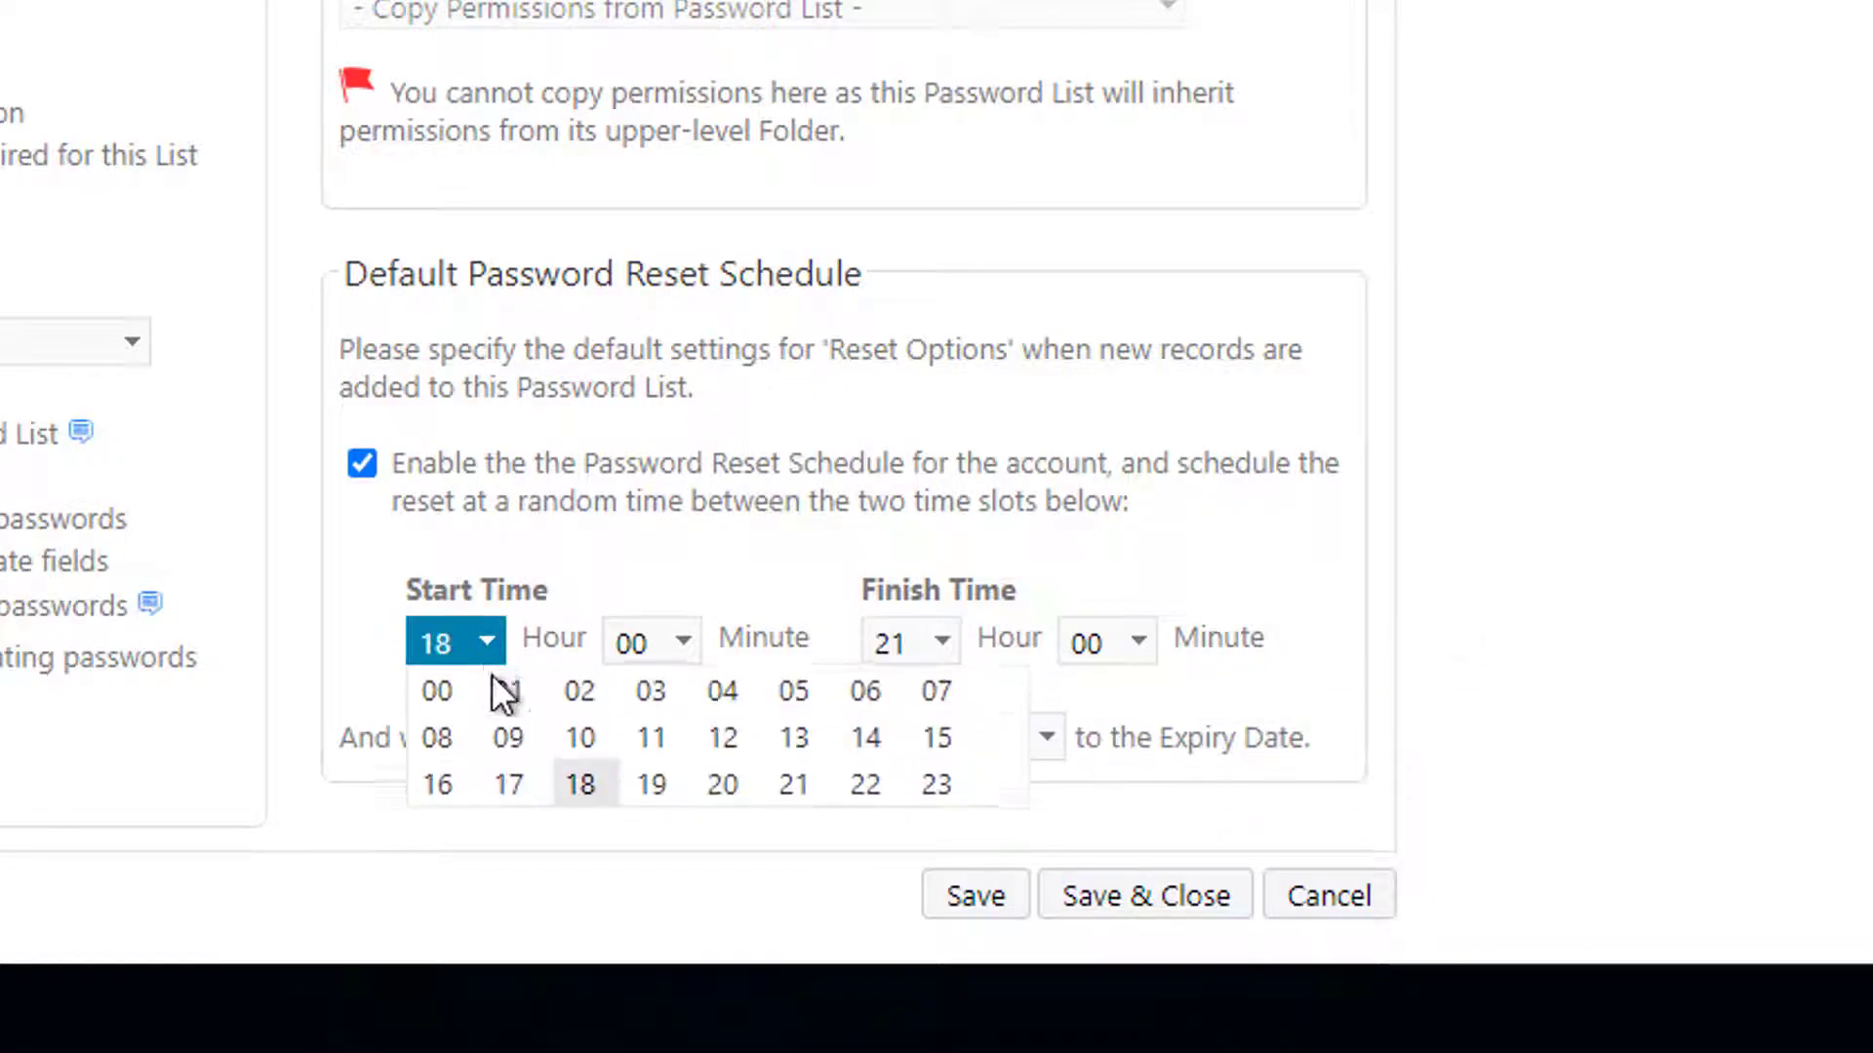
click(646, 785)
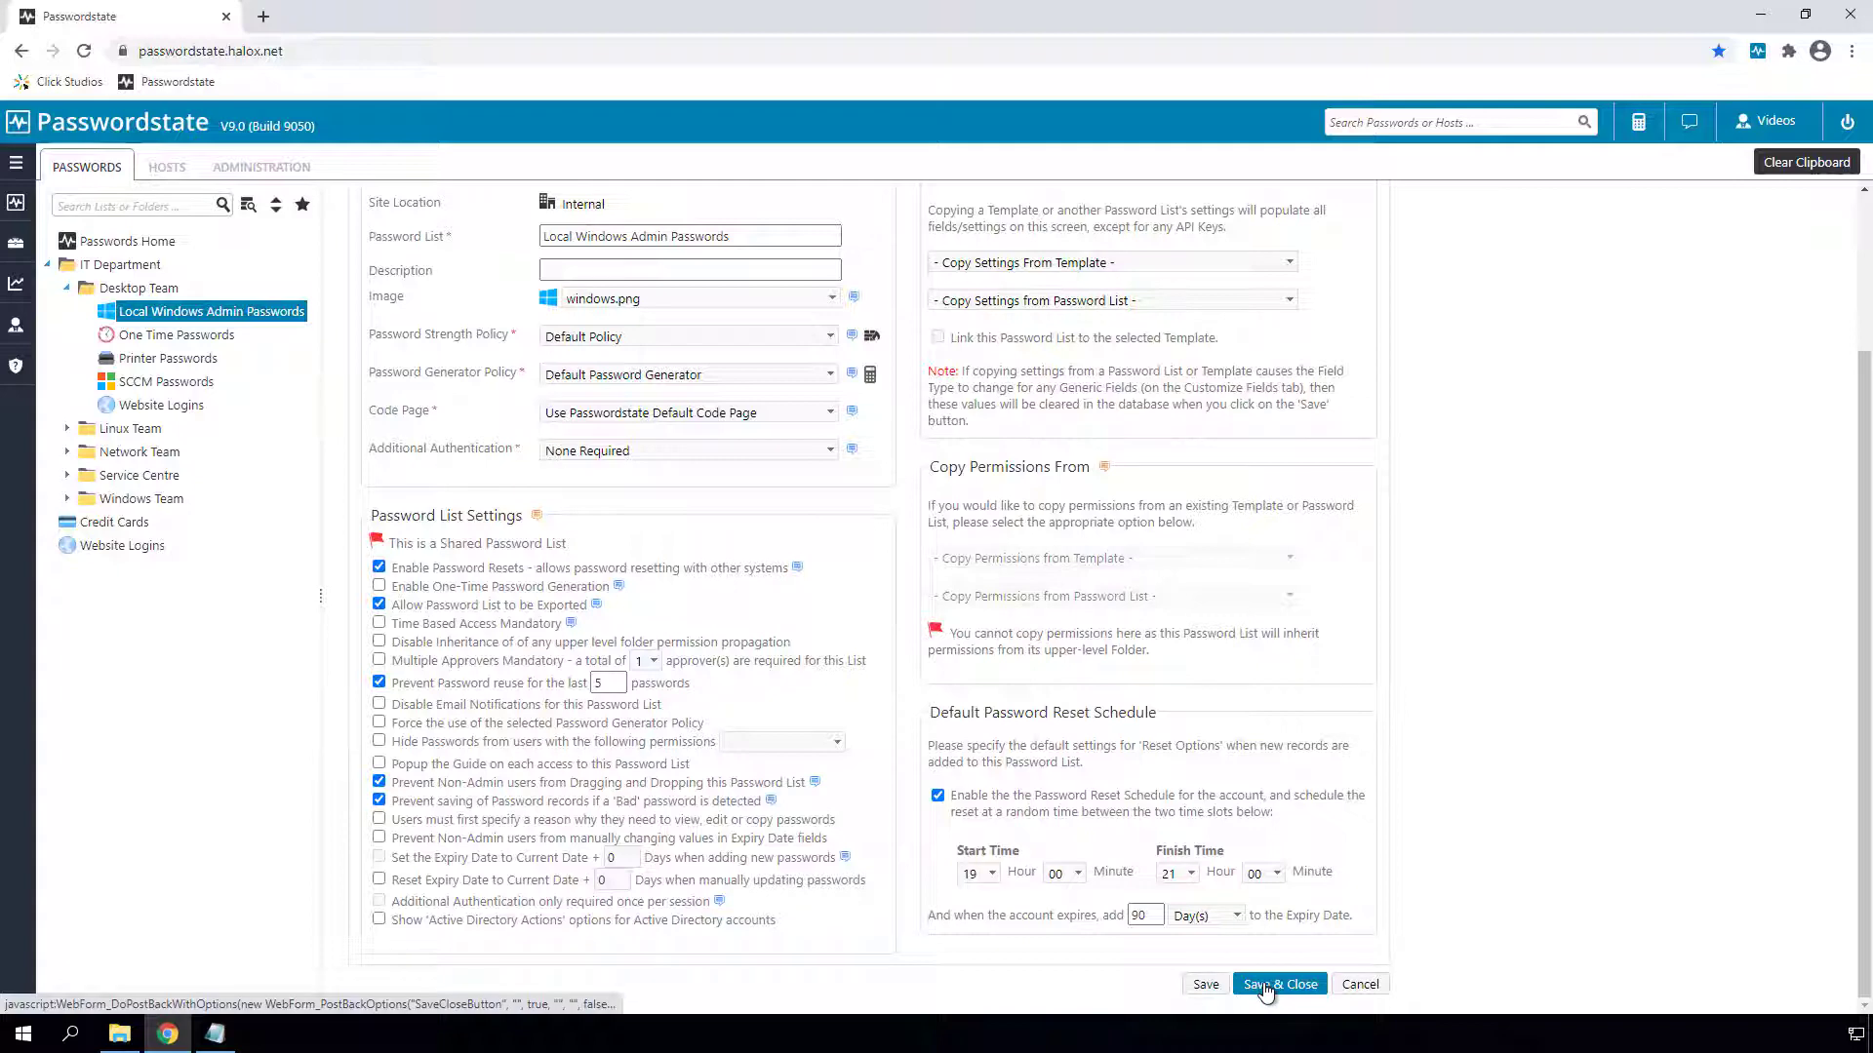
click(1265, 985)
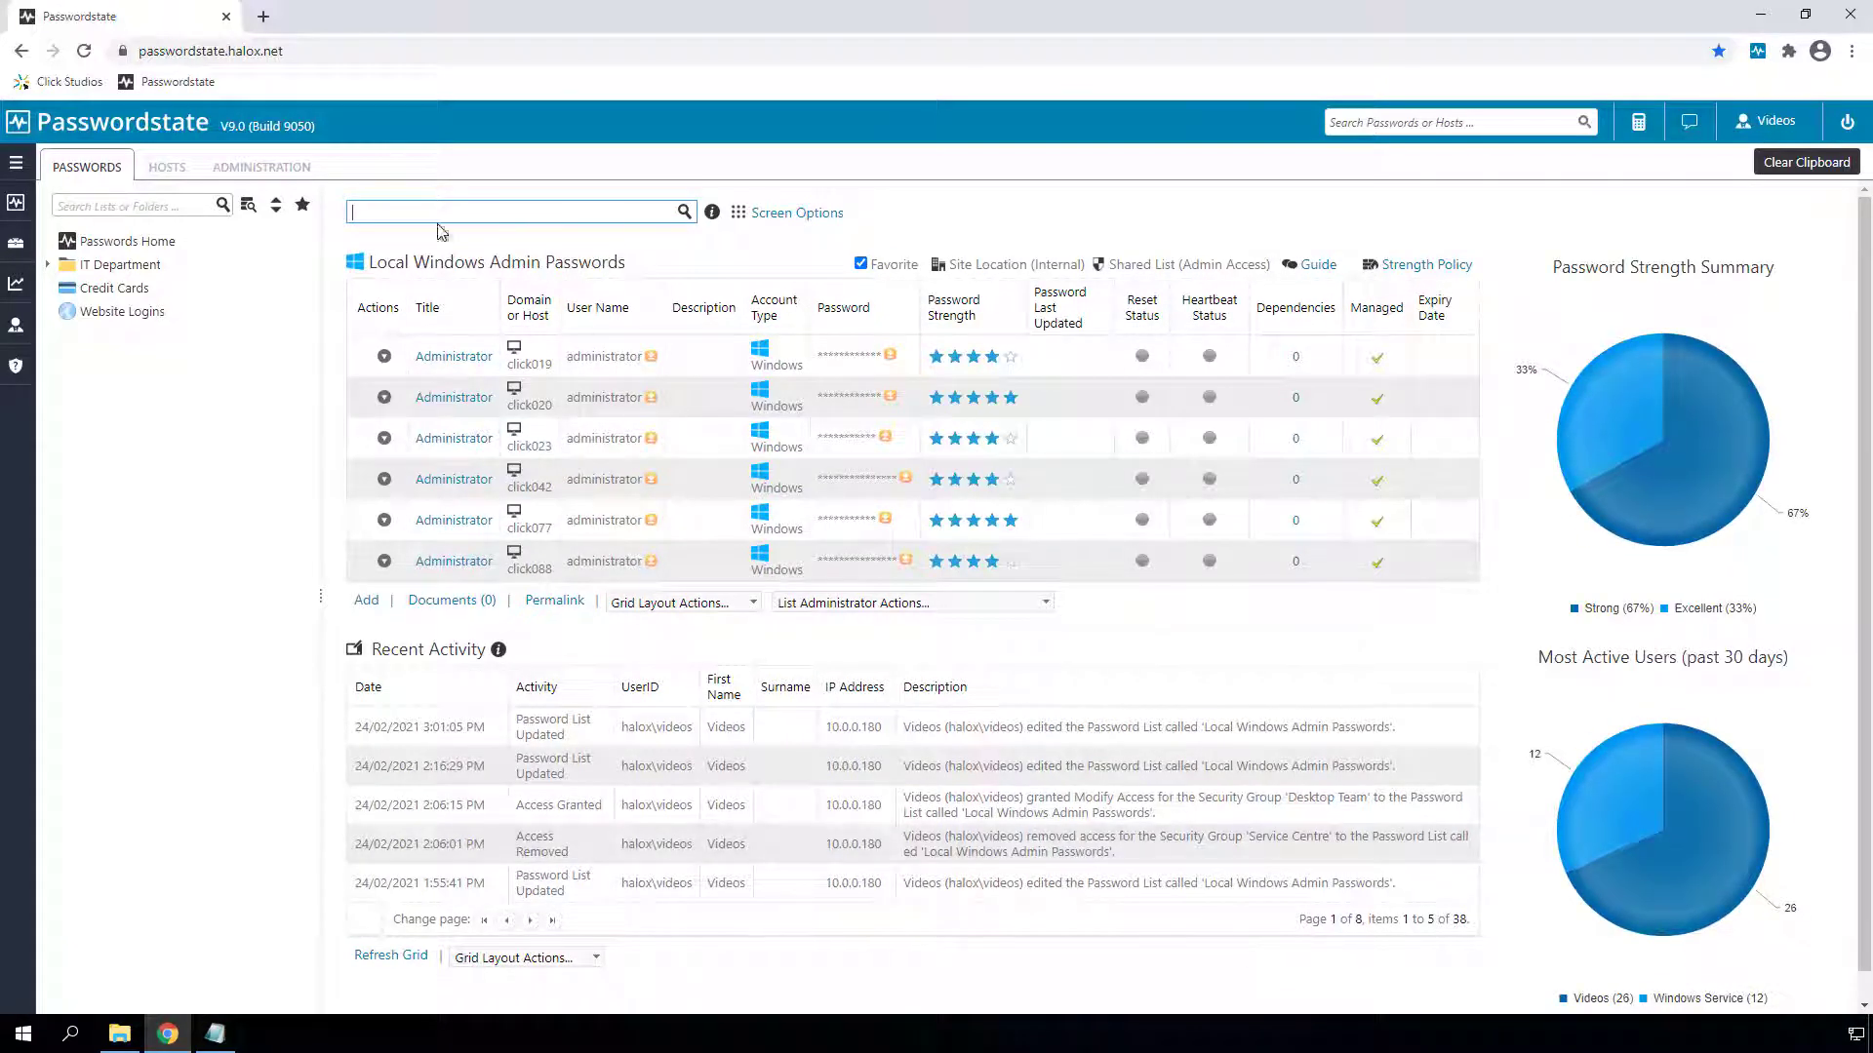
click(265, 173)
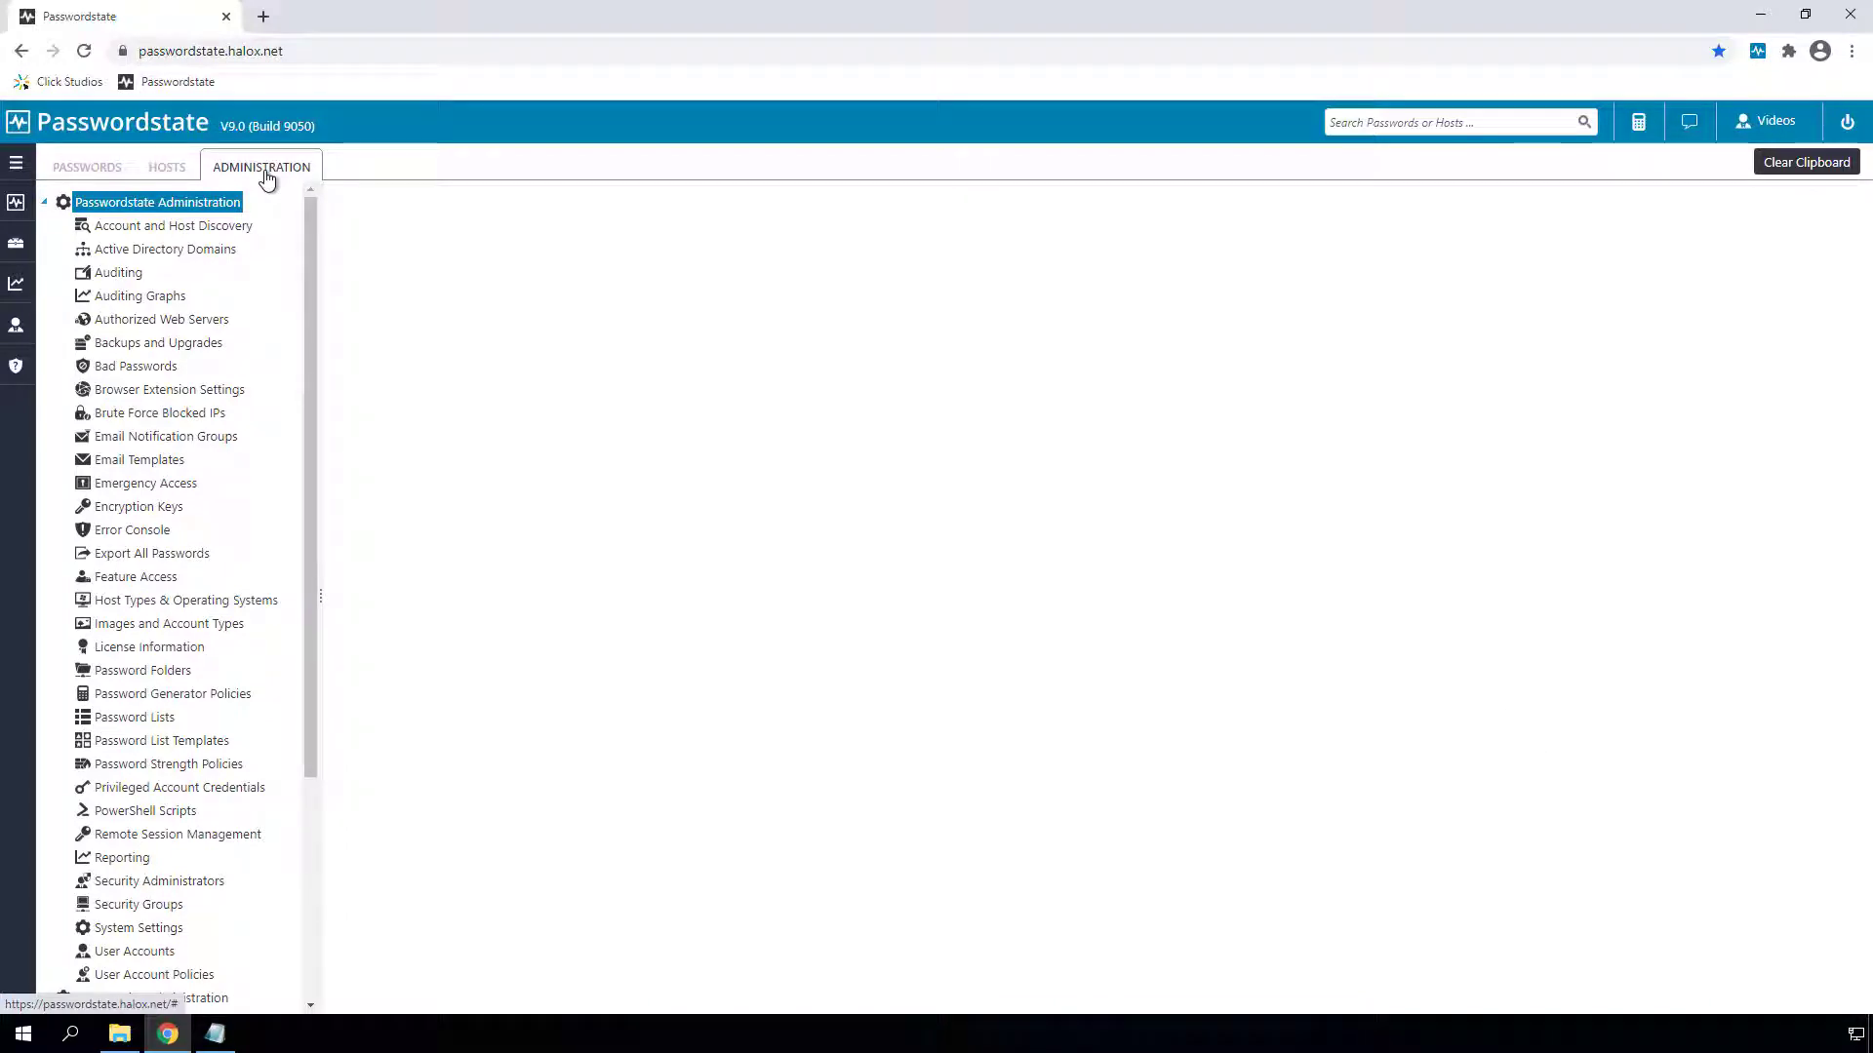
In Authorized Web Servers, inspect the passwordstate server's Primary Server role and cancel without saving.
click(143, 322)
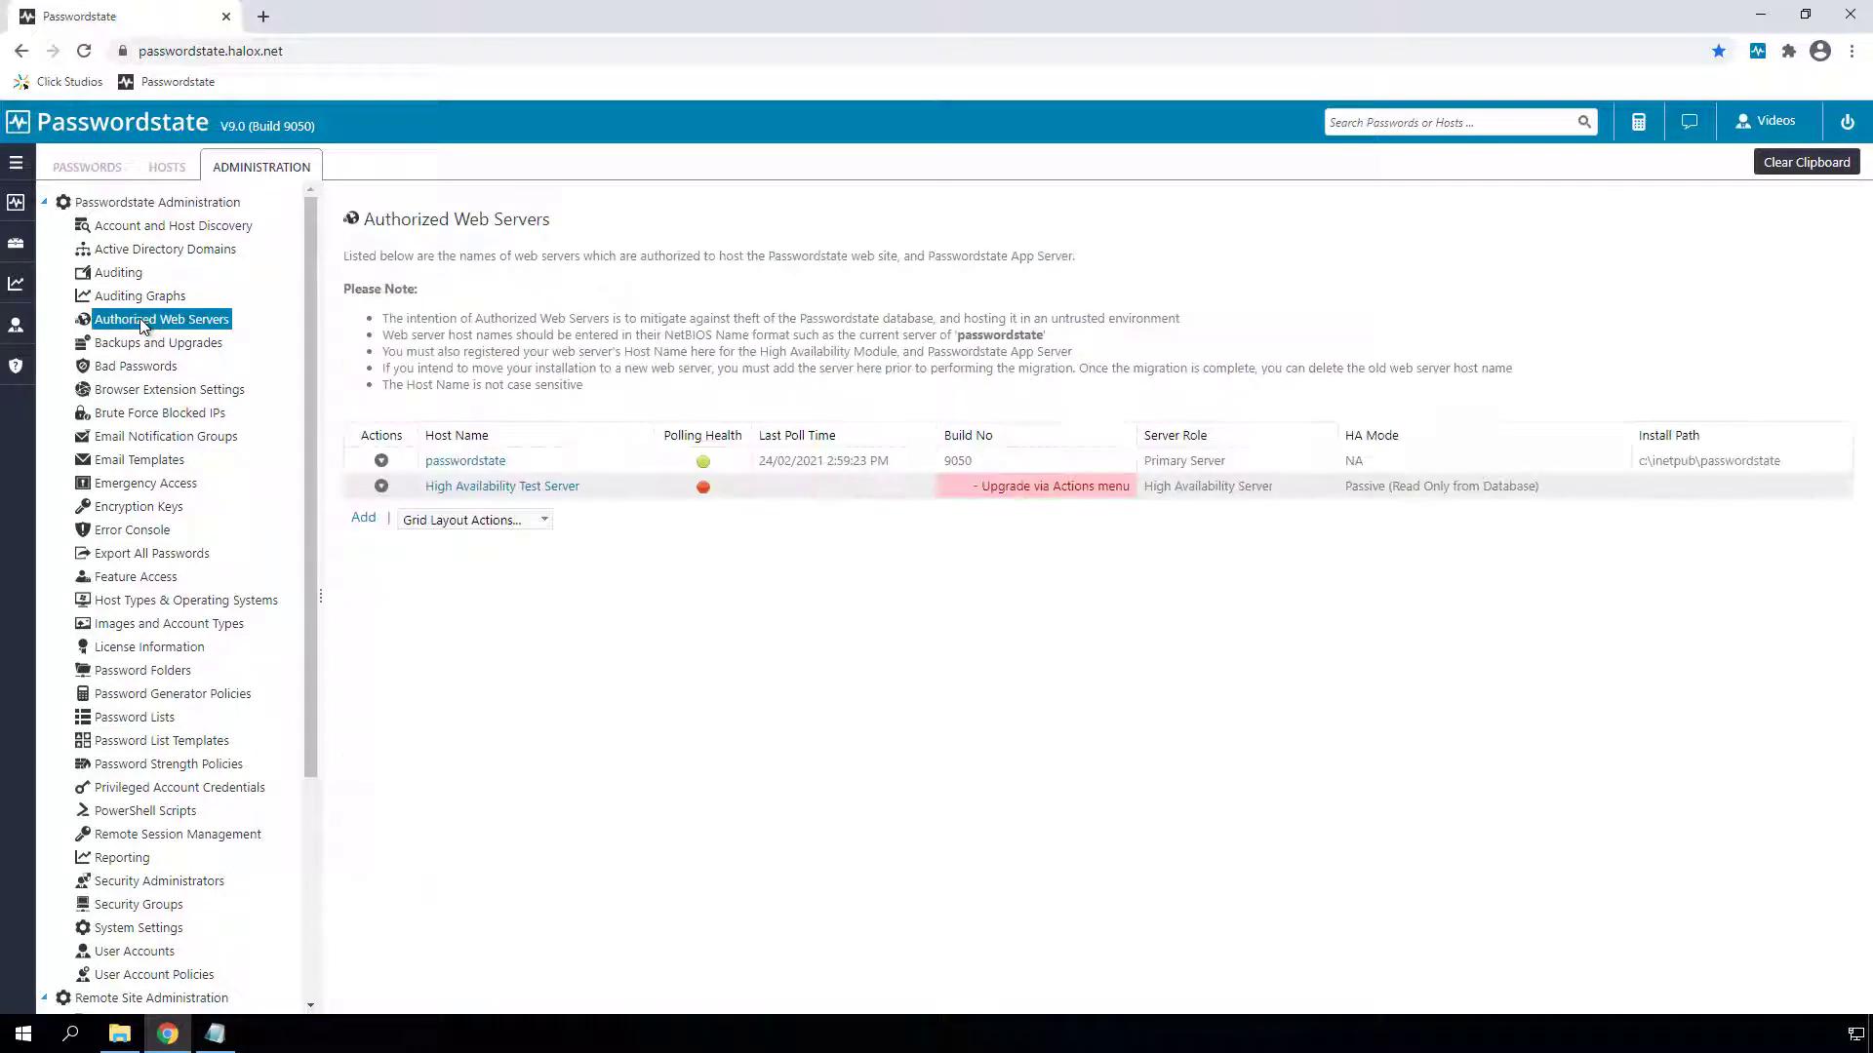
click(467, 462)
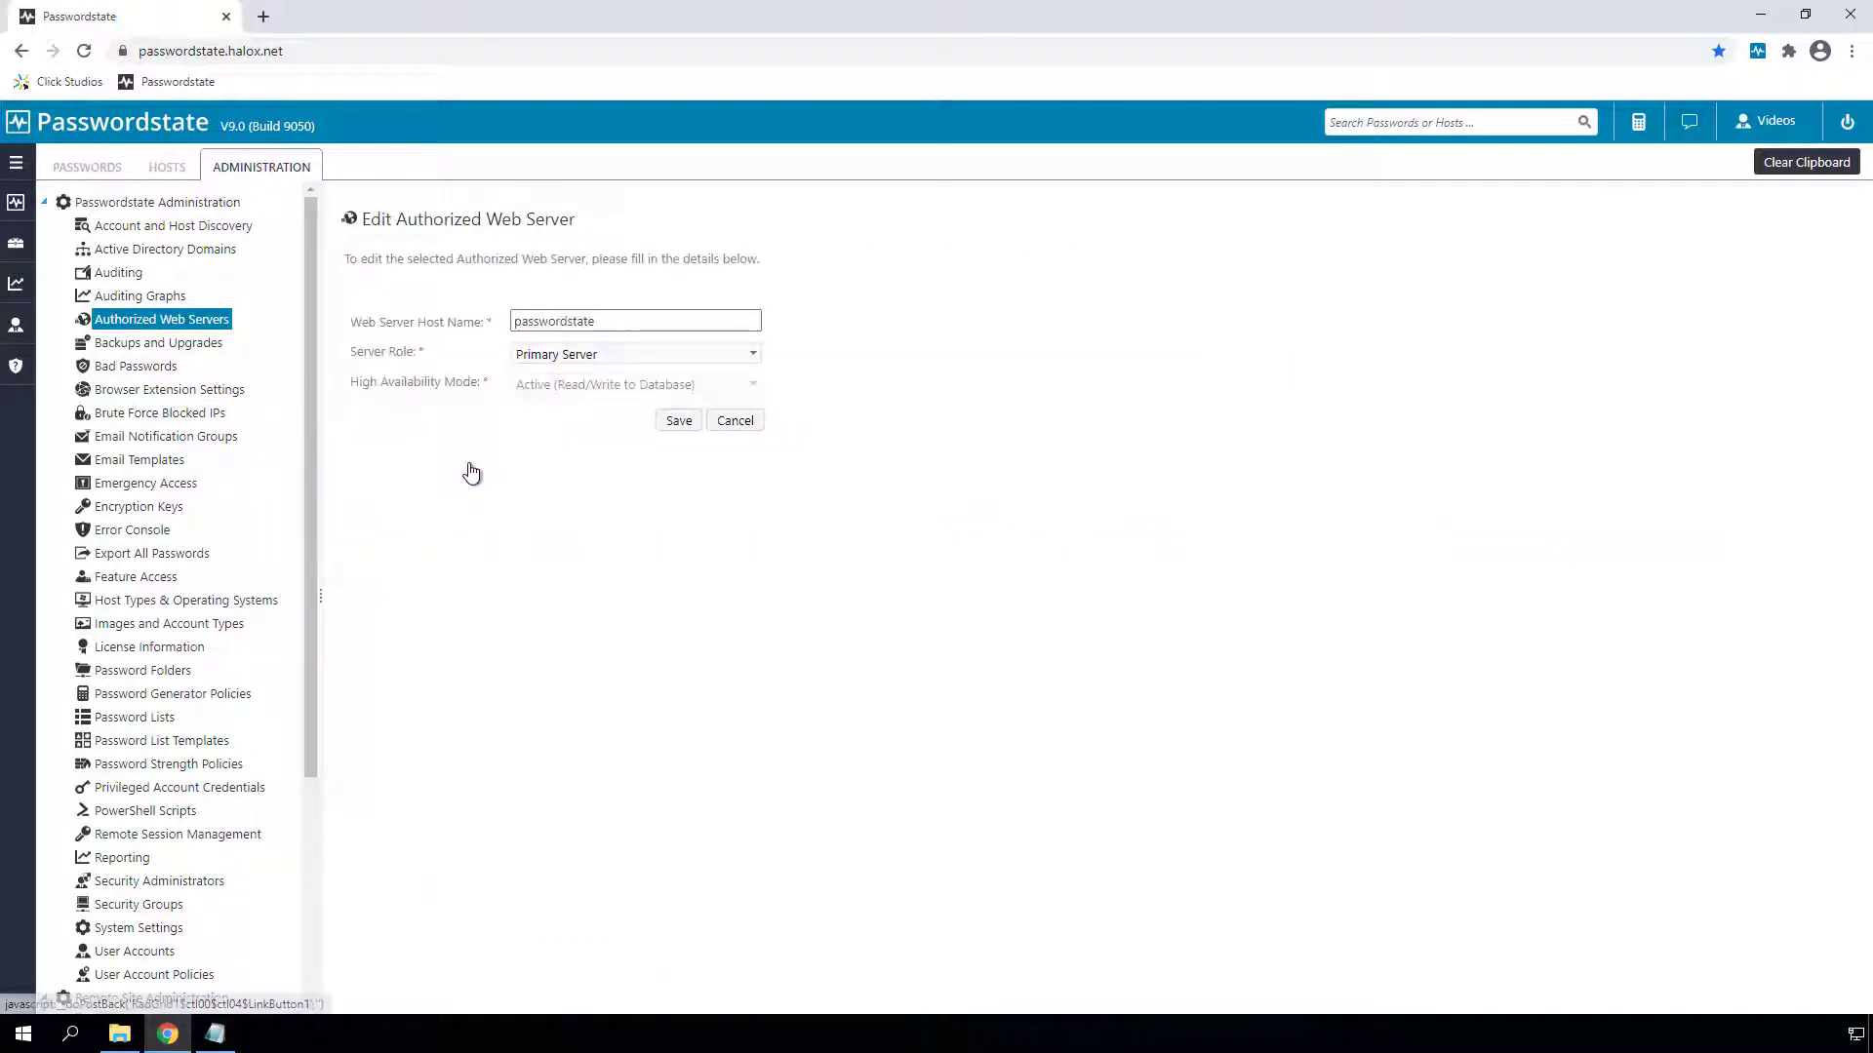
click(749, 347)
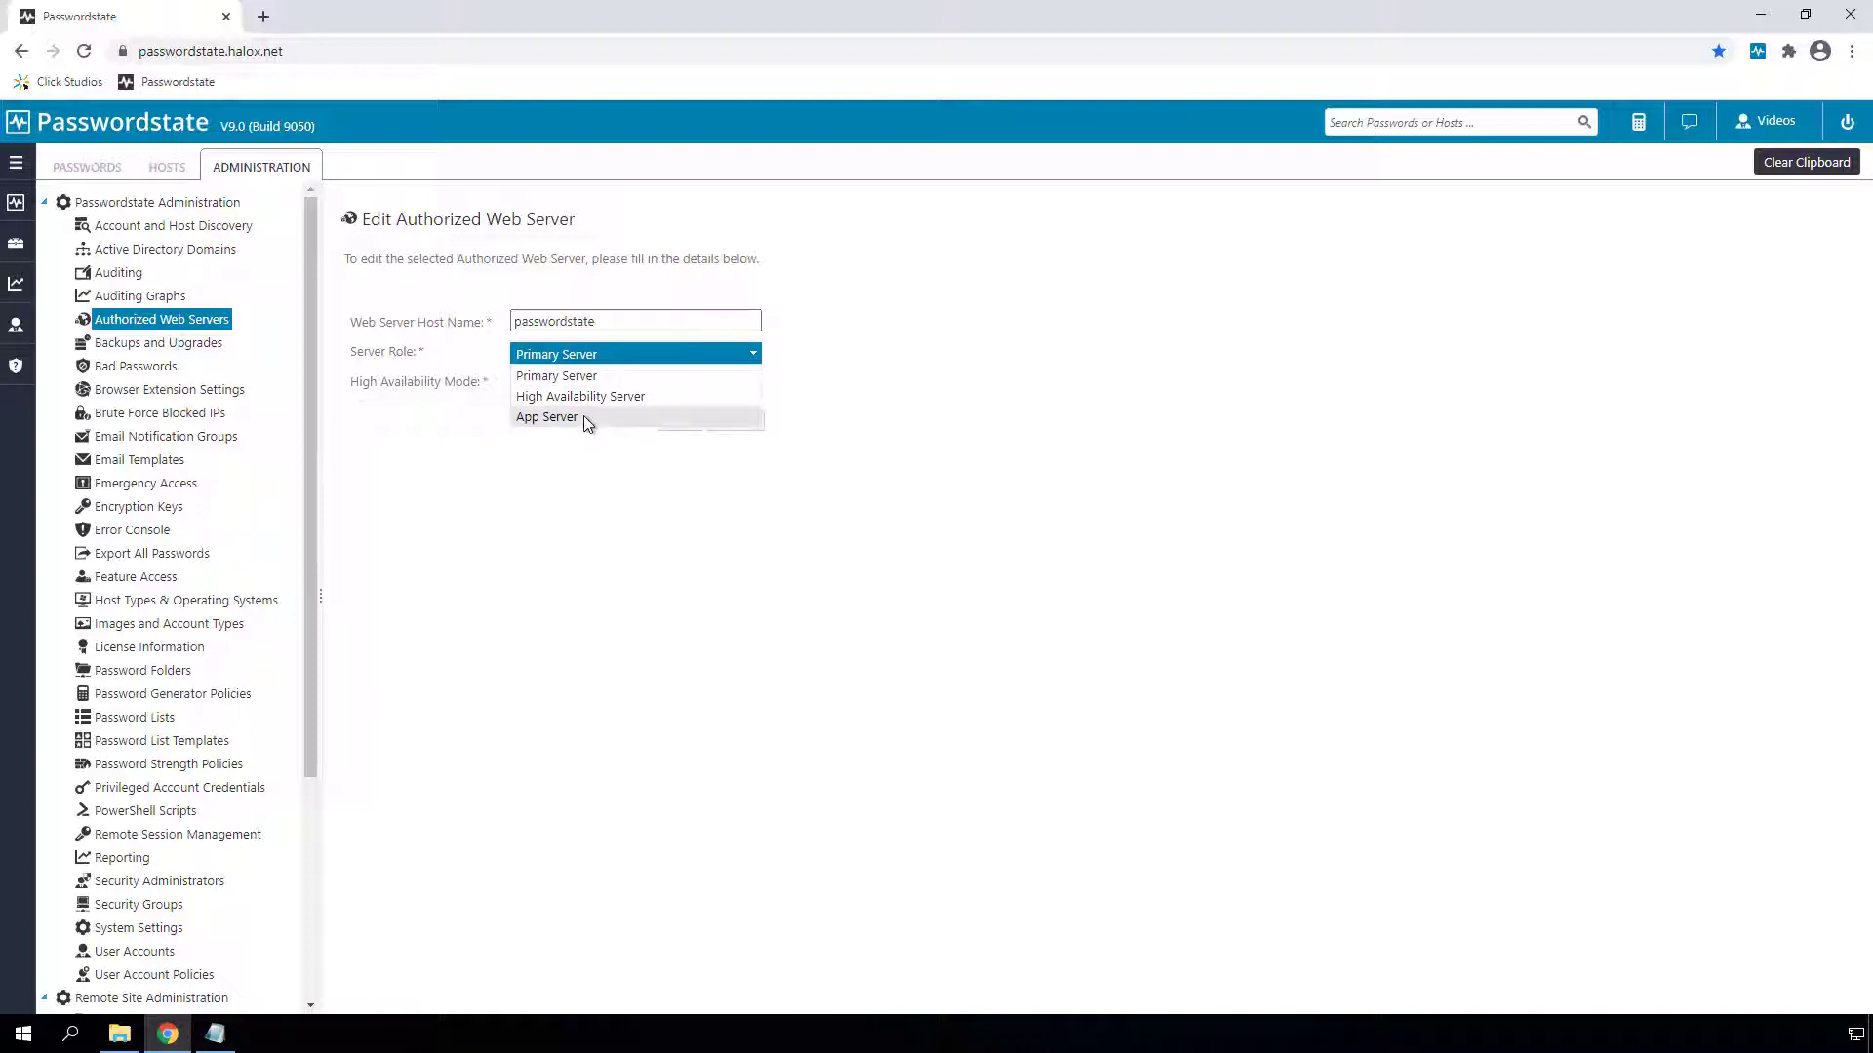
click(593, 458)
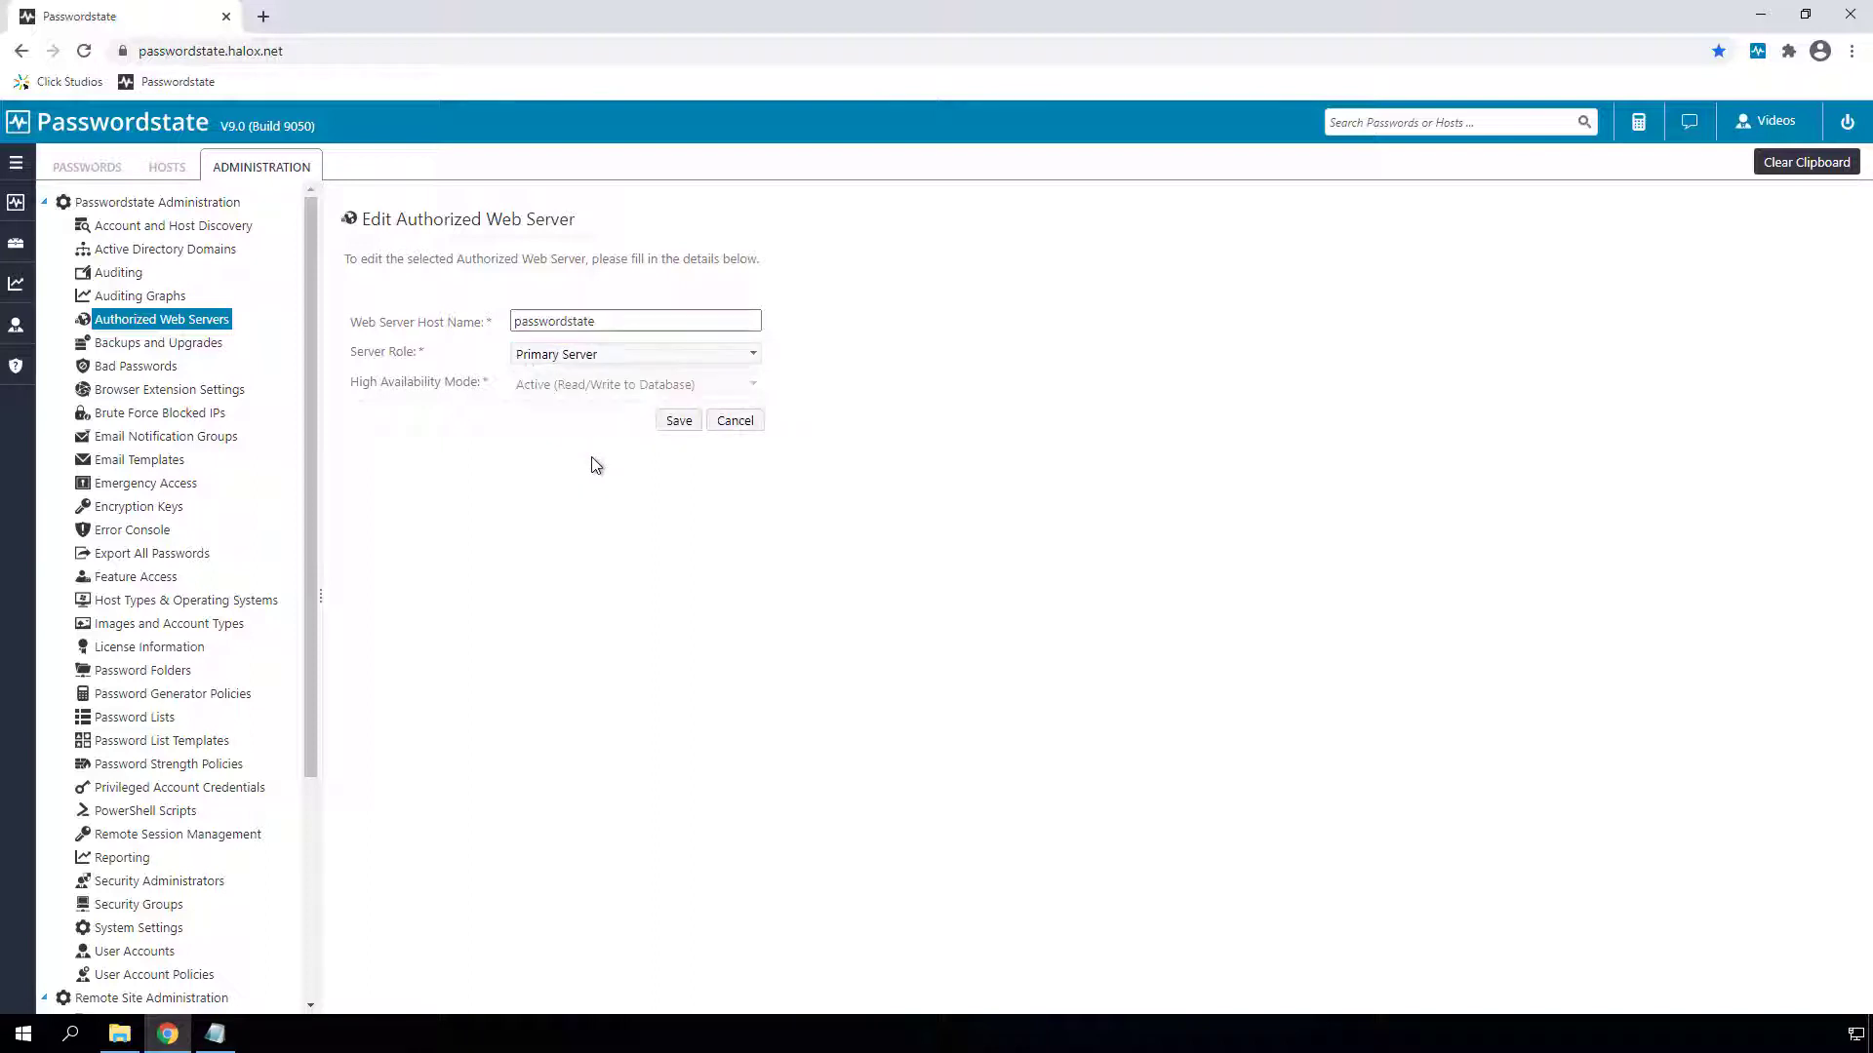
click(737, 419)
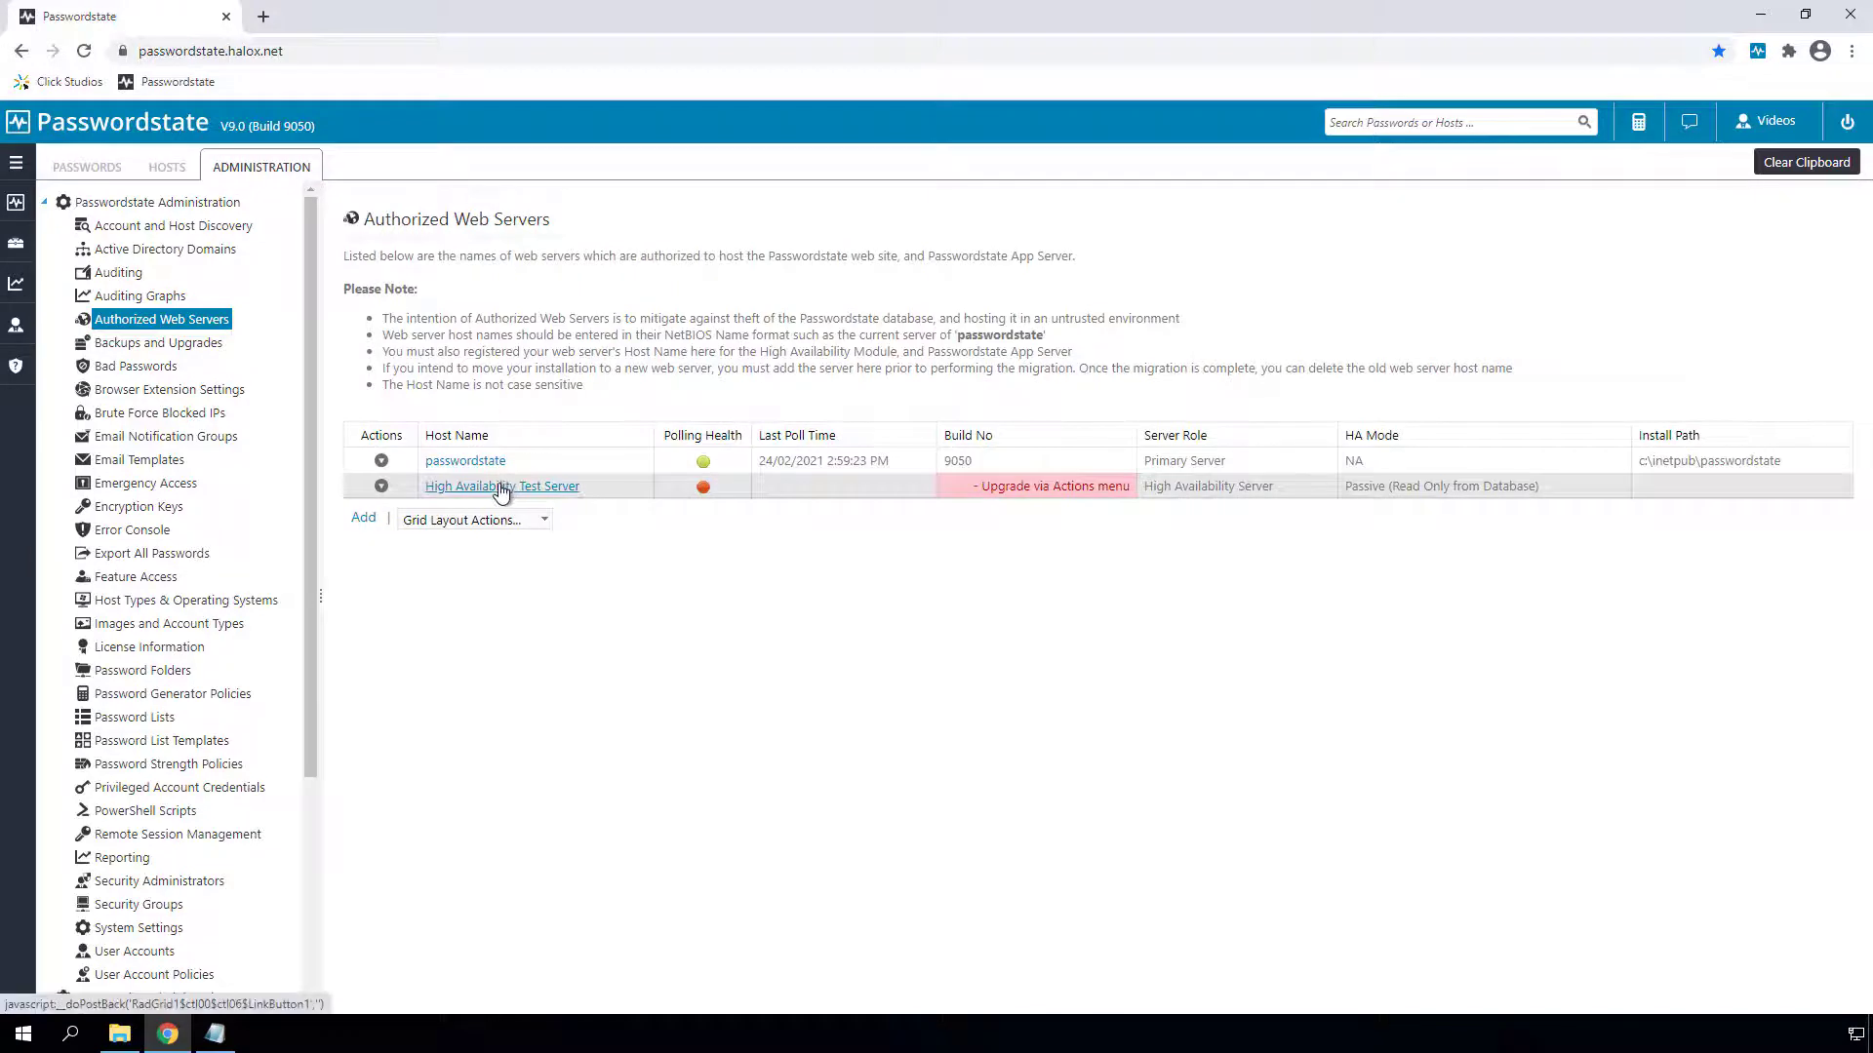
Inspect the High Availability Test Server's mode choices, cancel unsaved, and view its Actions menu.
click(502, 487)
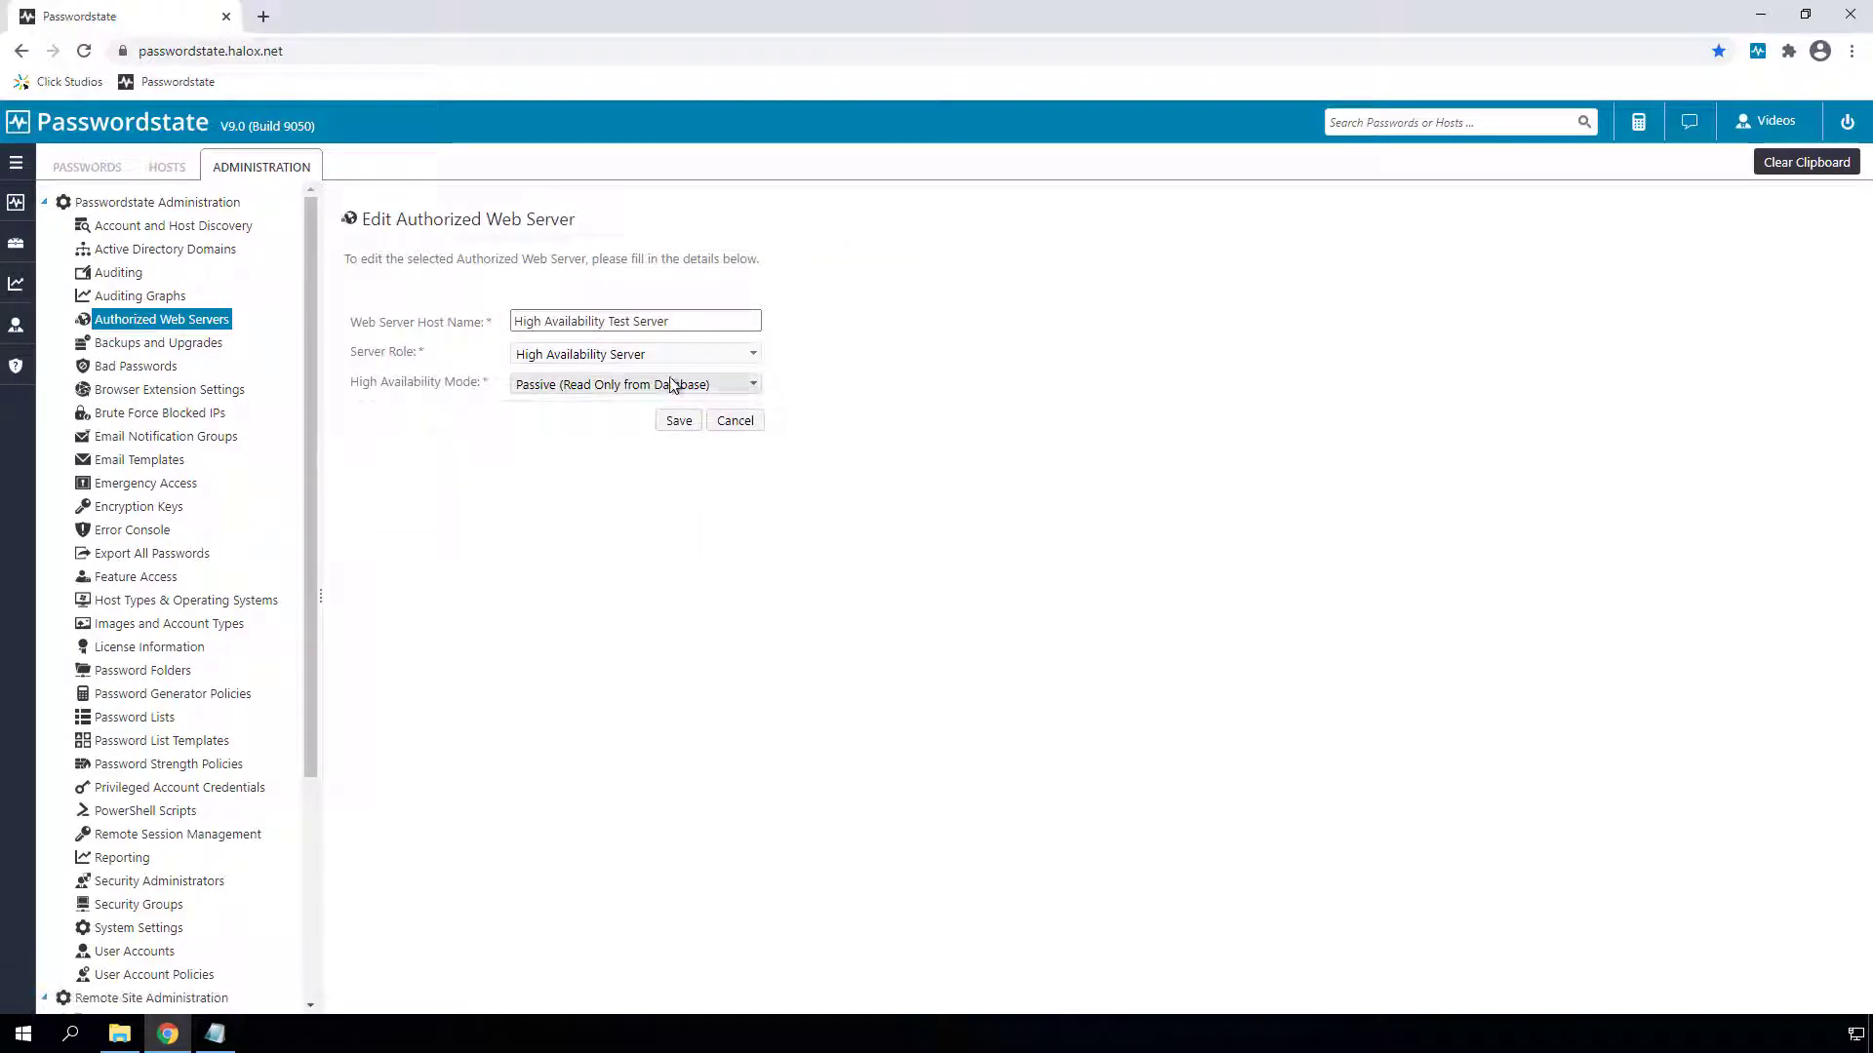
click(715, 385)
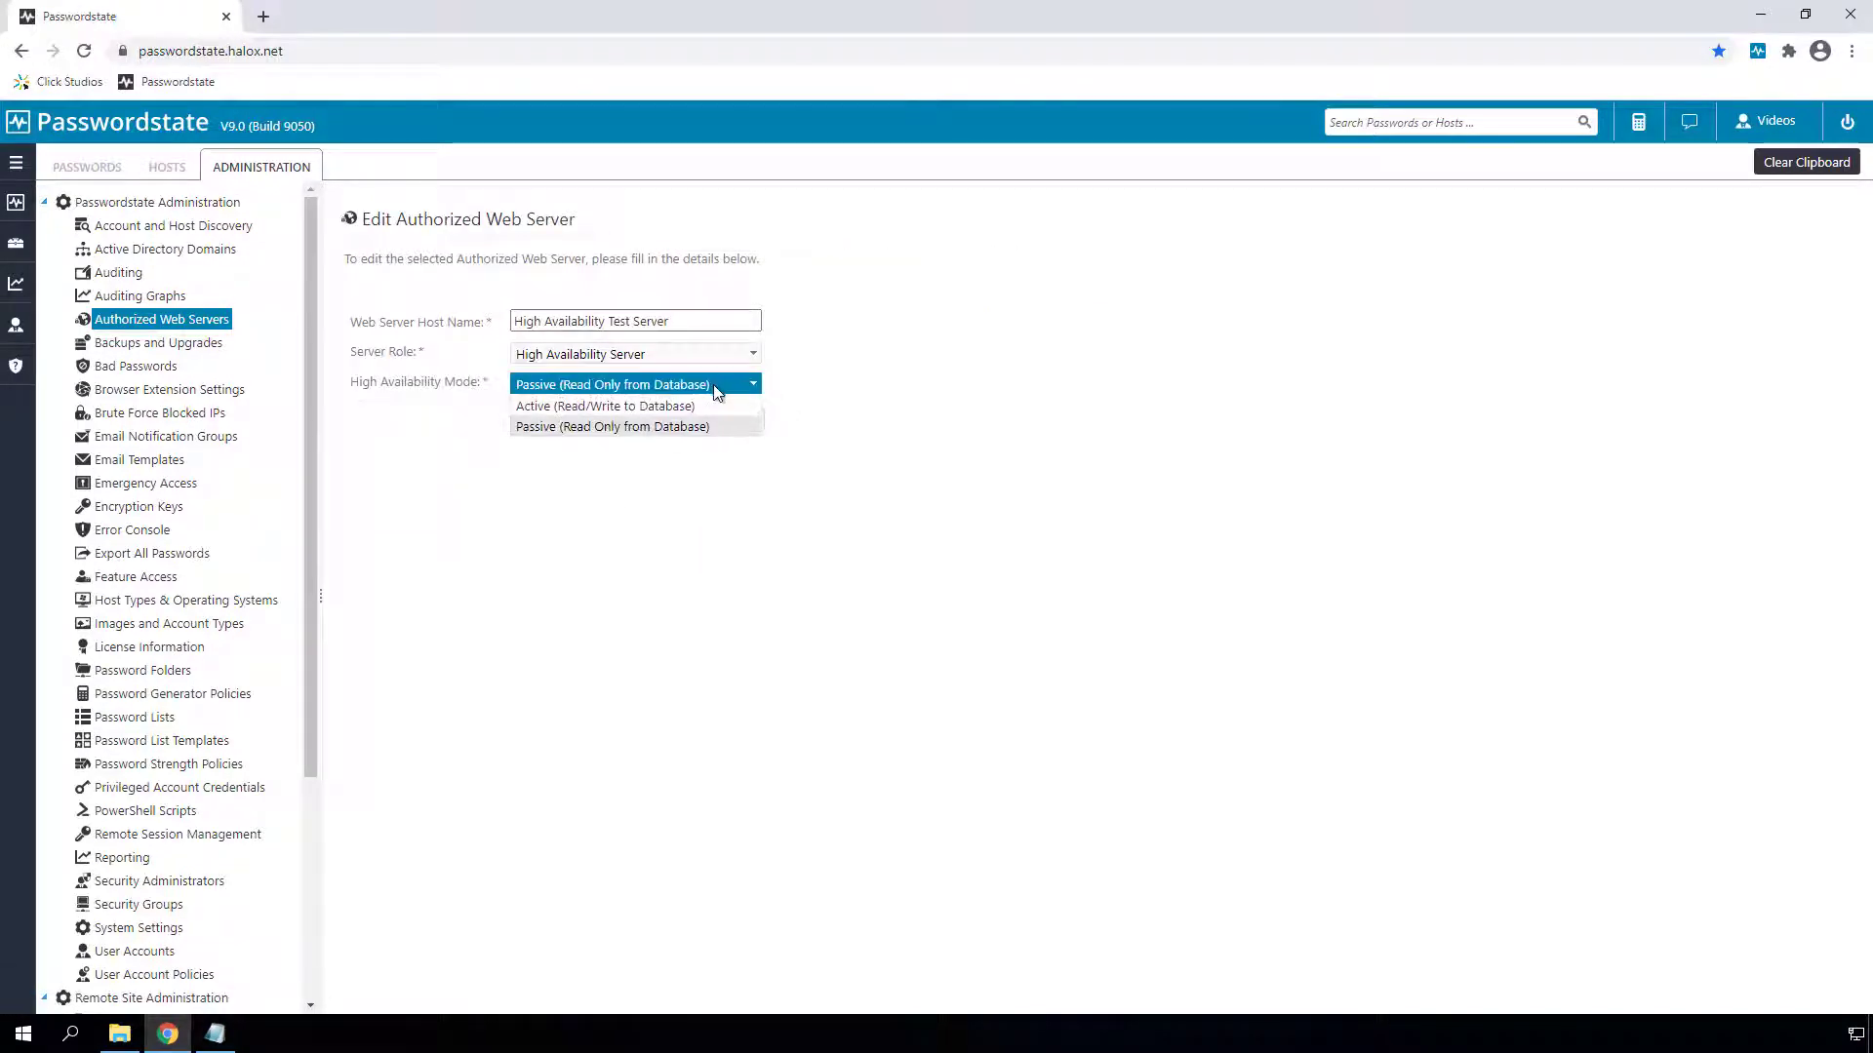
click(625, 406)
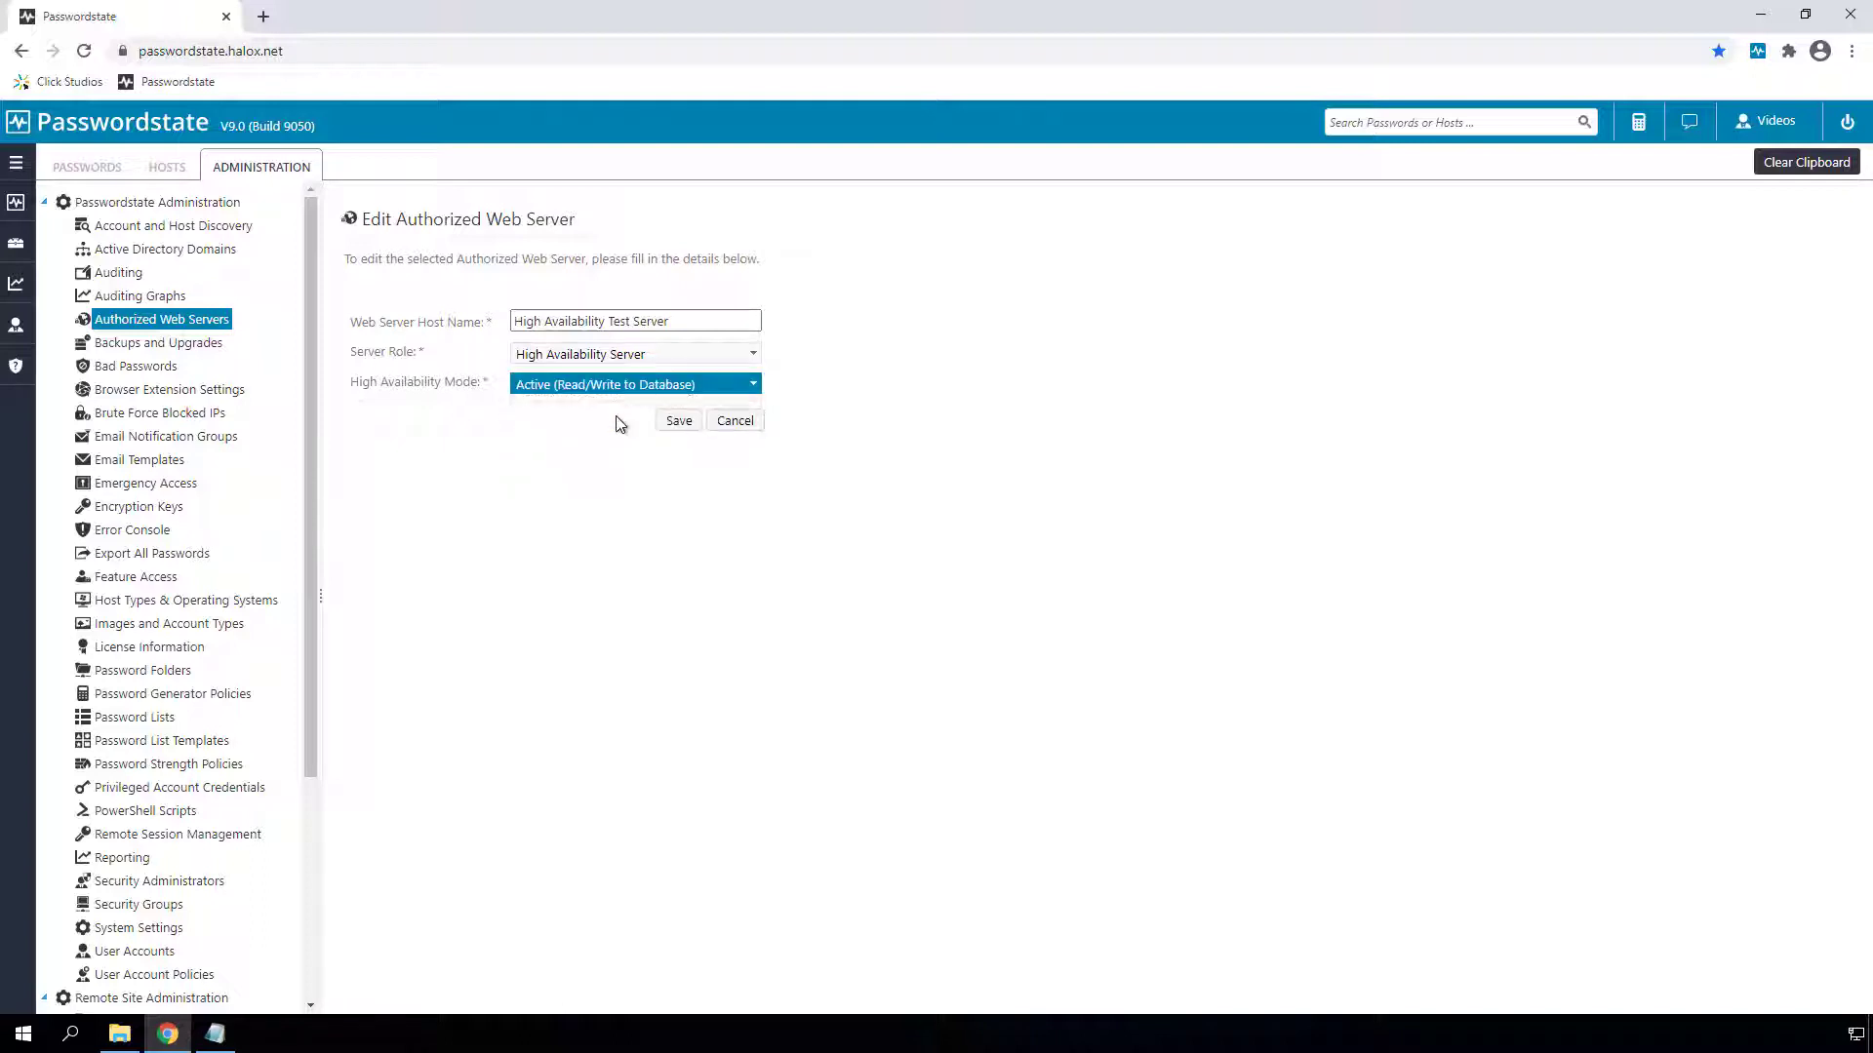
click(735, 422)
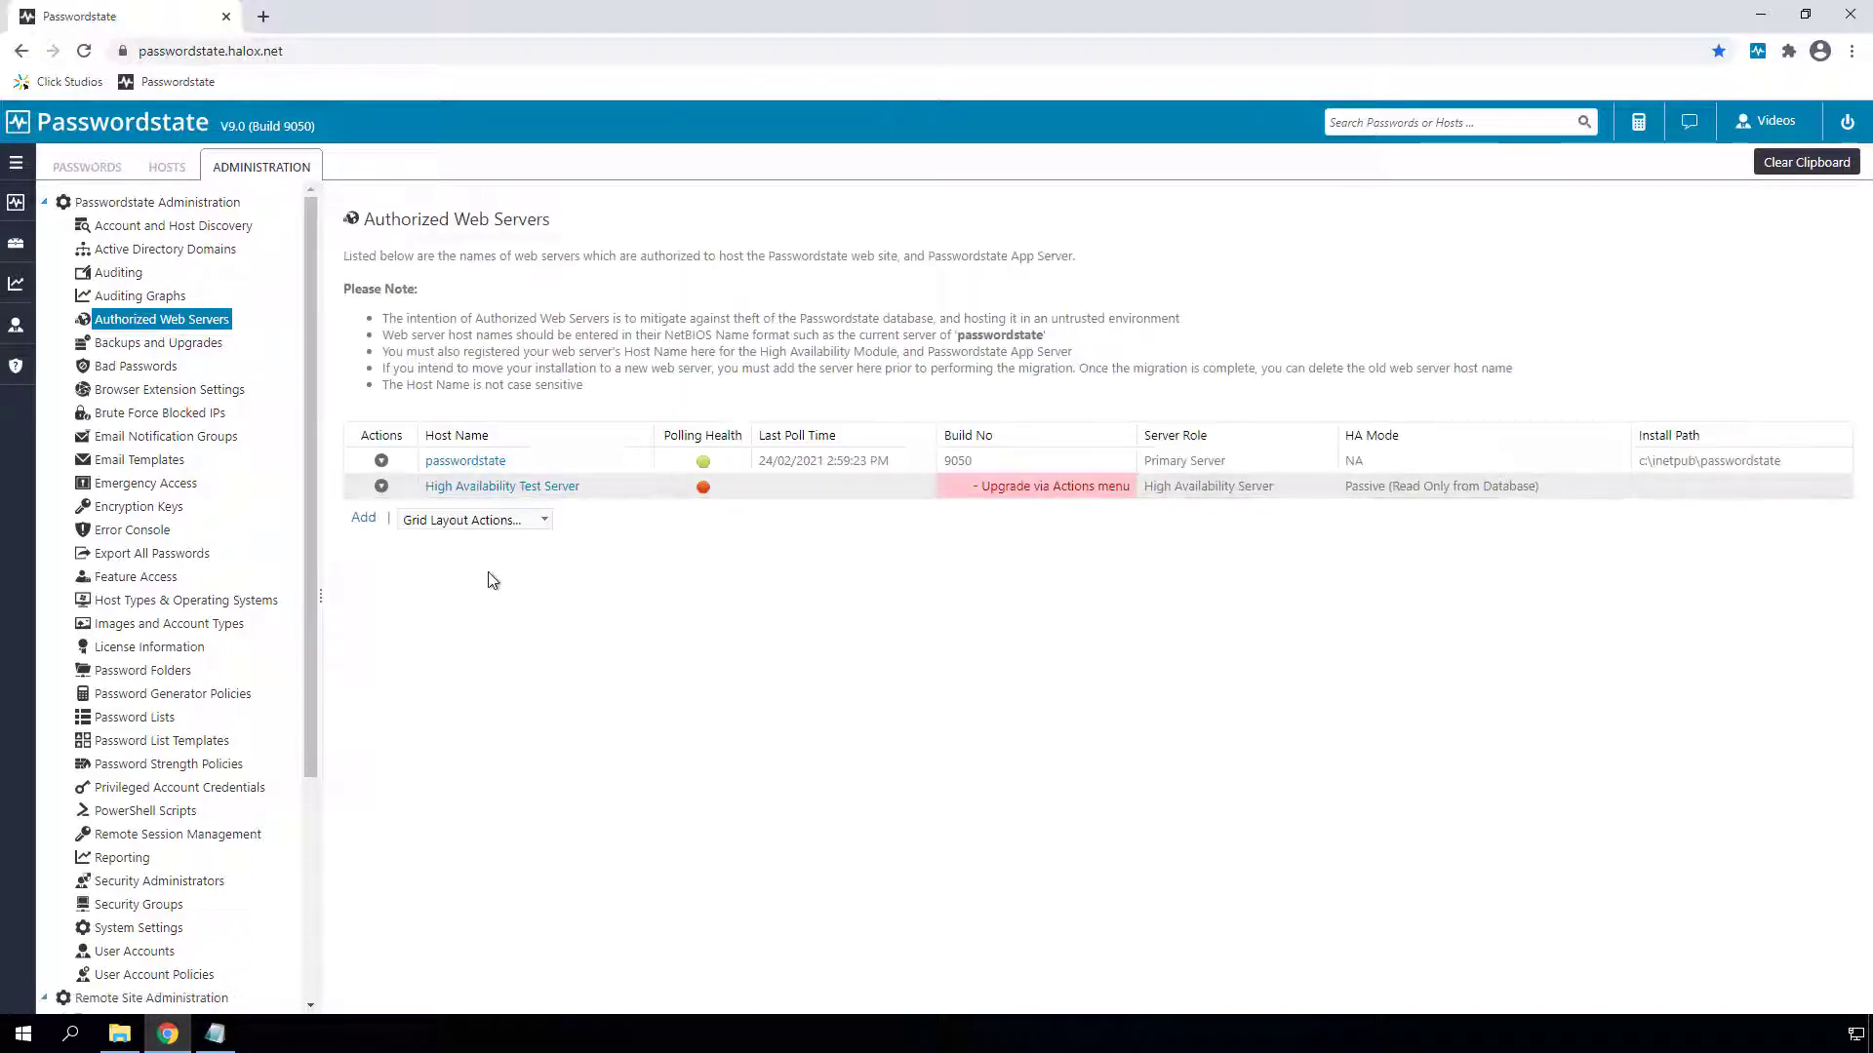
click(381, 488)
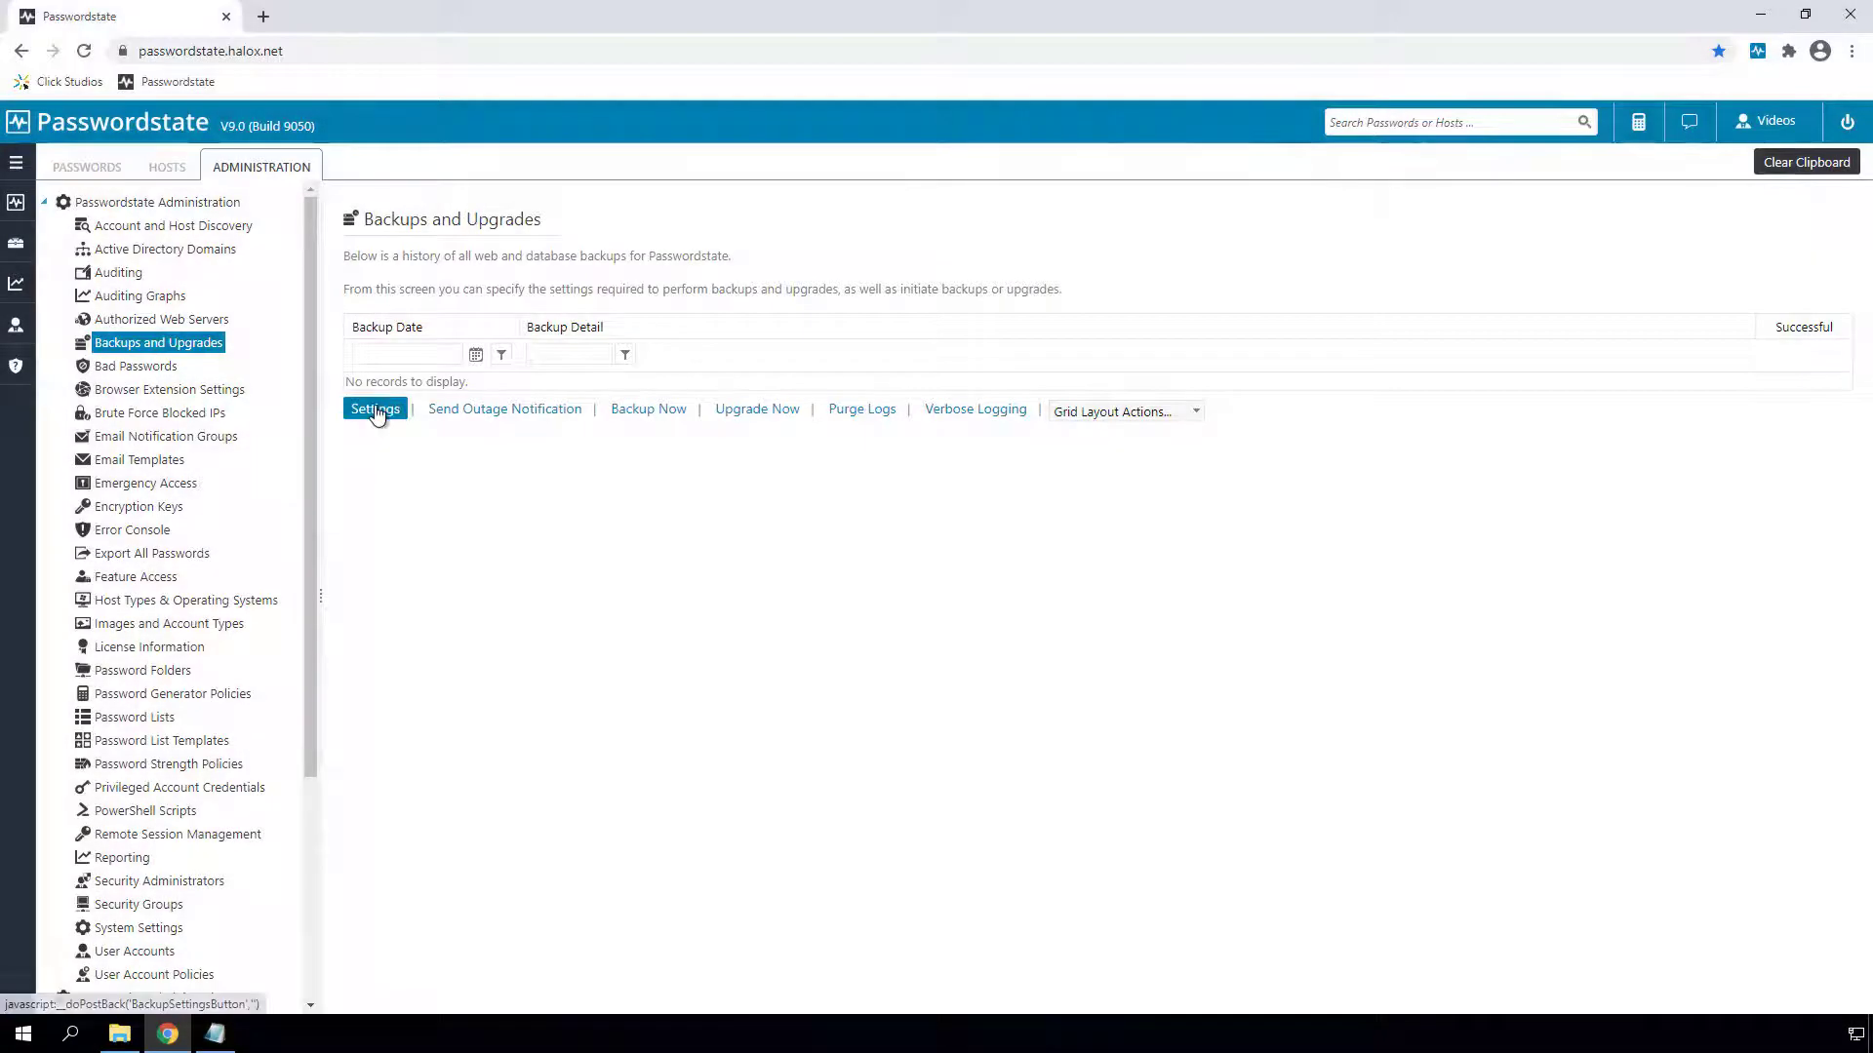
Review the backup and upgrade settings, including the web files backup path, then open Brute Force Blocked IPs.
click(378, 410)
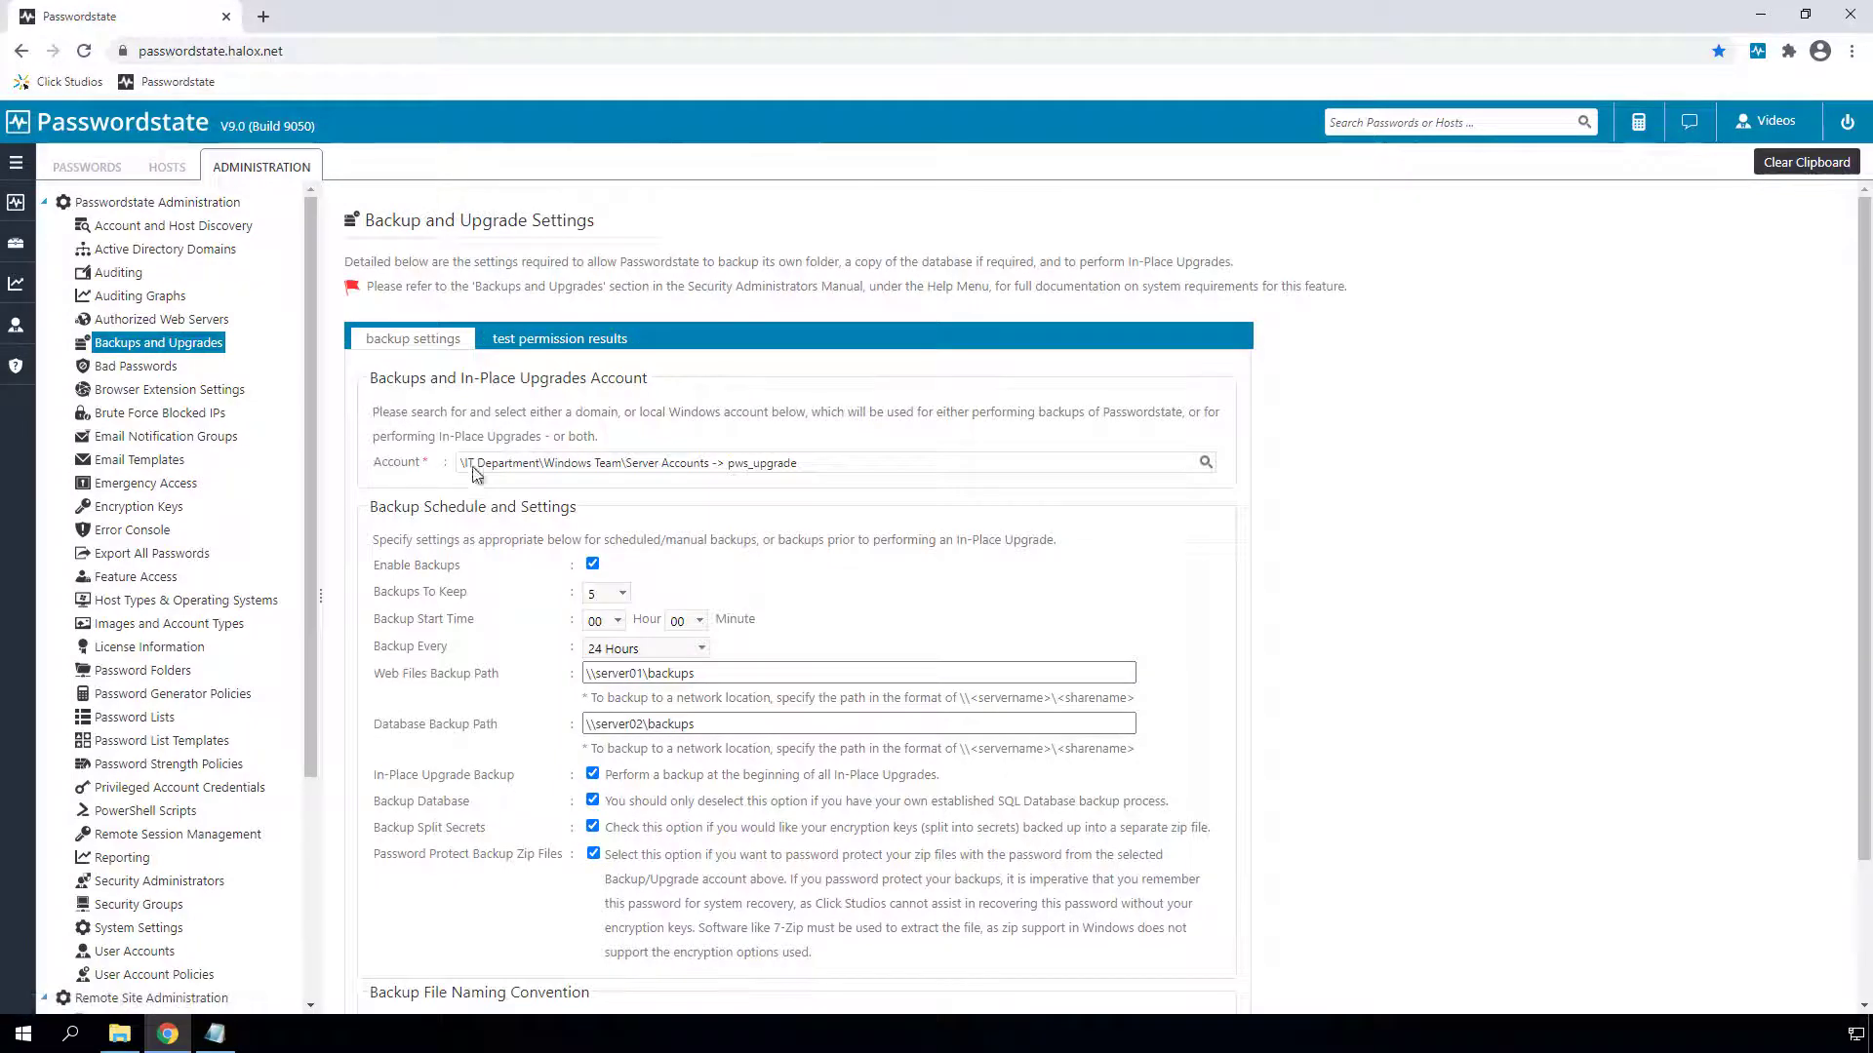
scroll(1003, 513, down, 1)
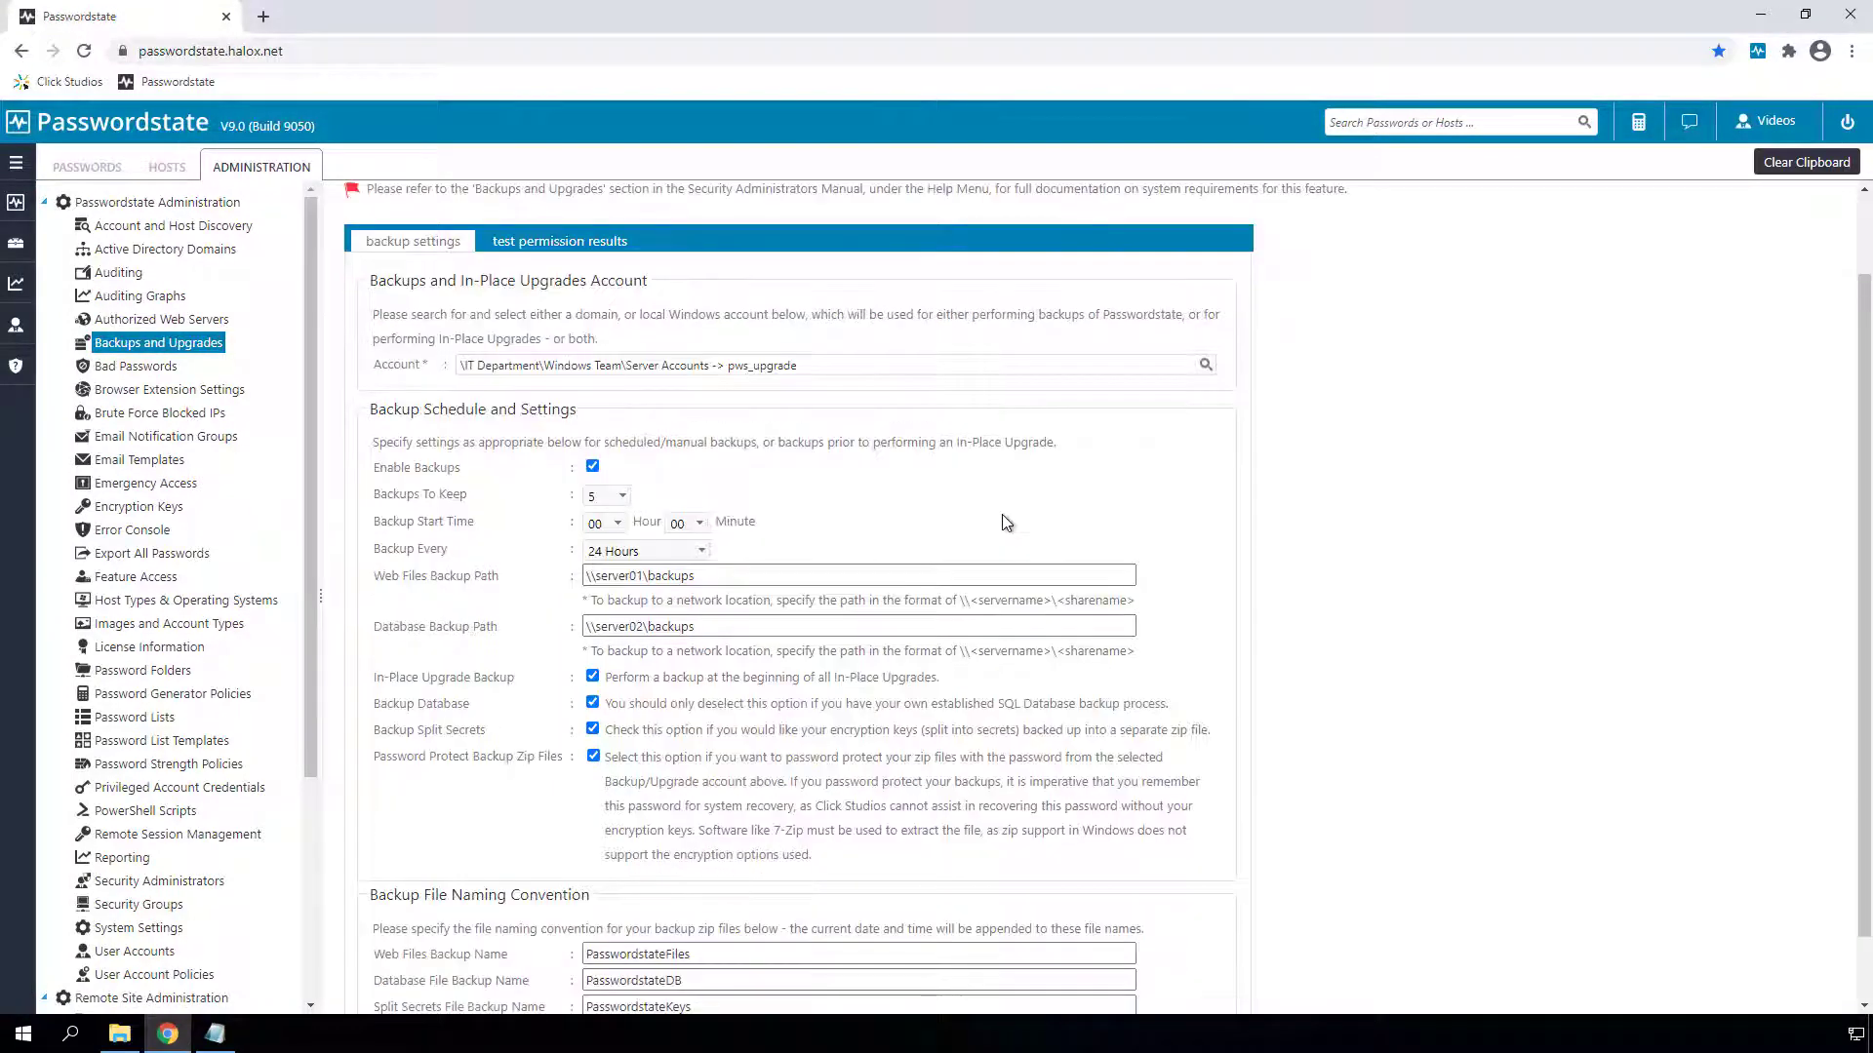
click(733, 577)
scroll(716, 764, down, 1)
scroll(714, 766, up, 2)
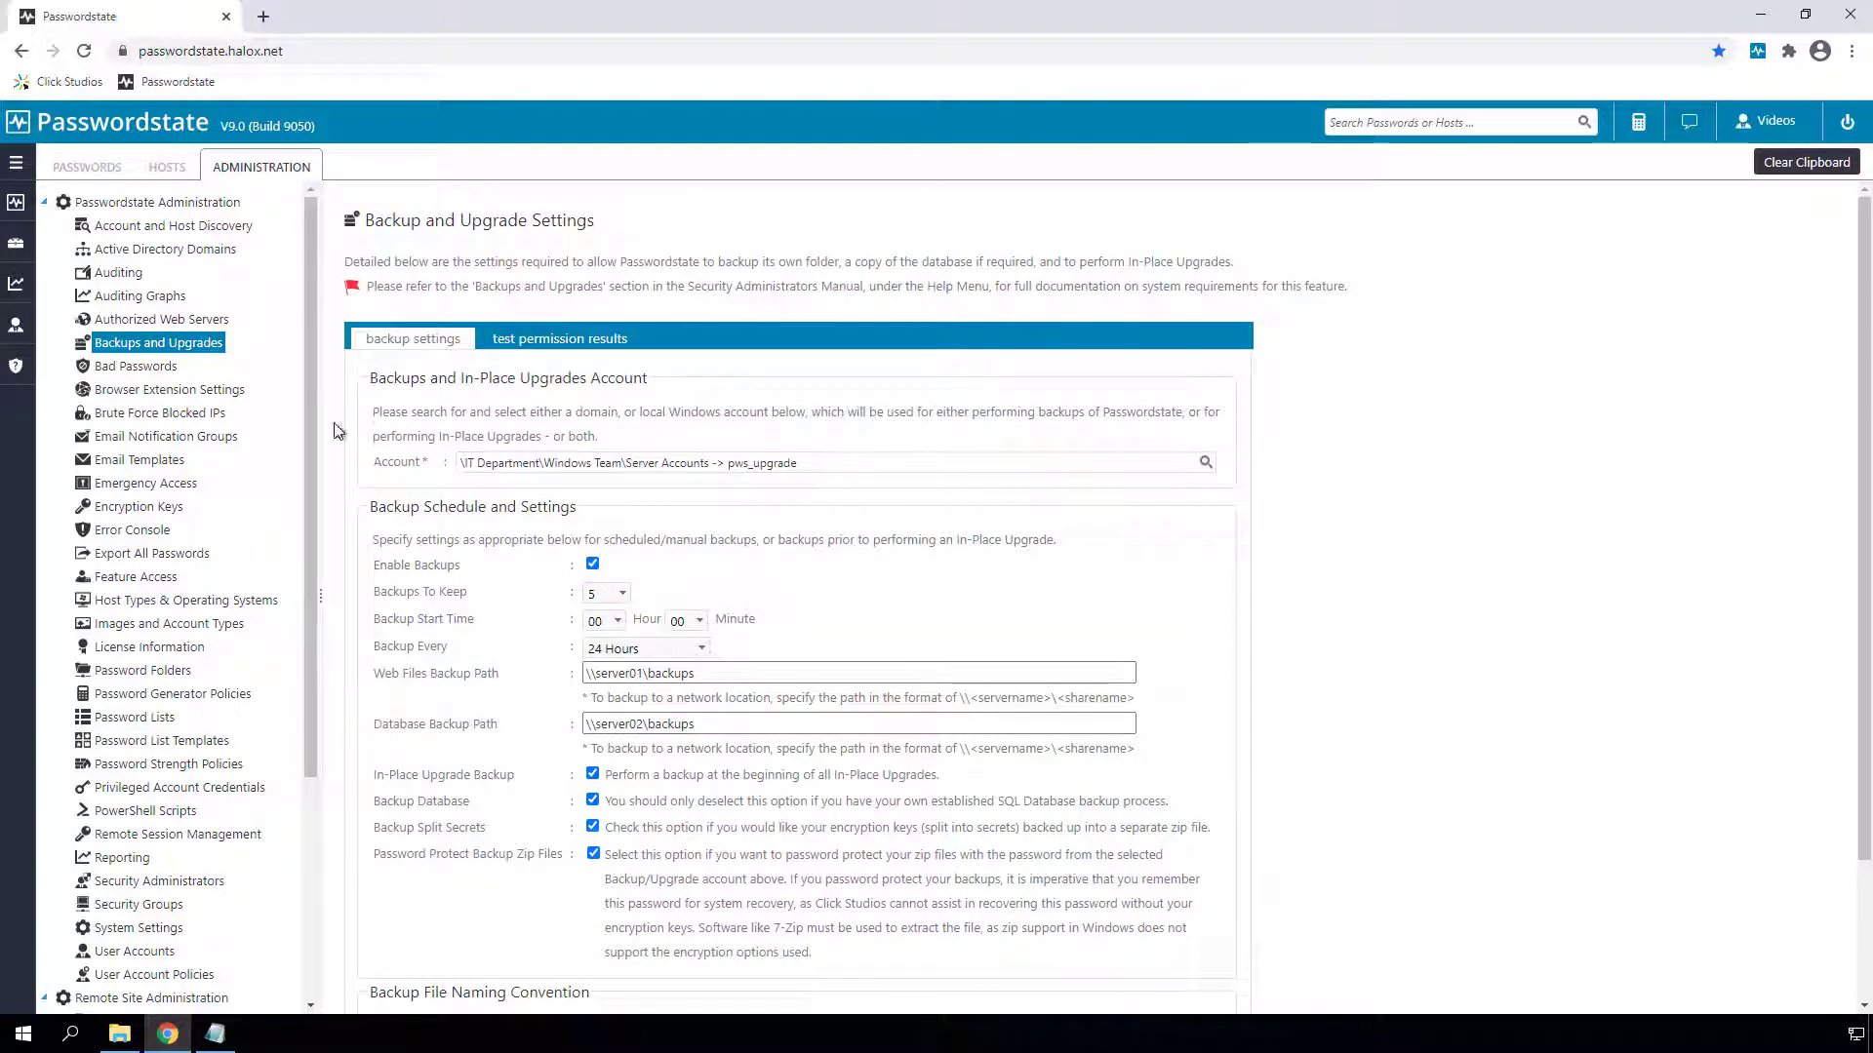
click(129, 413)
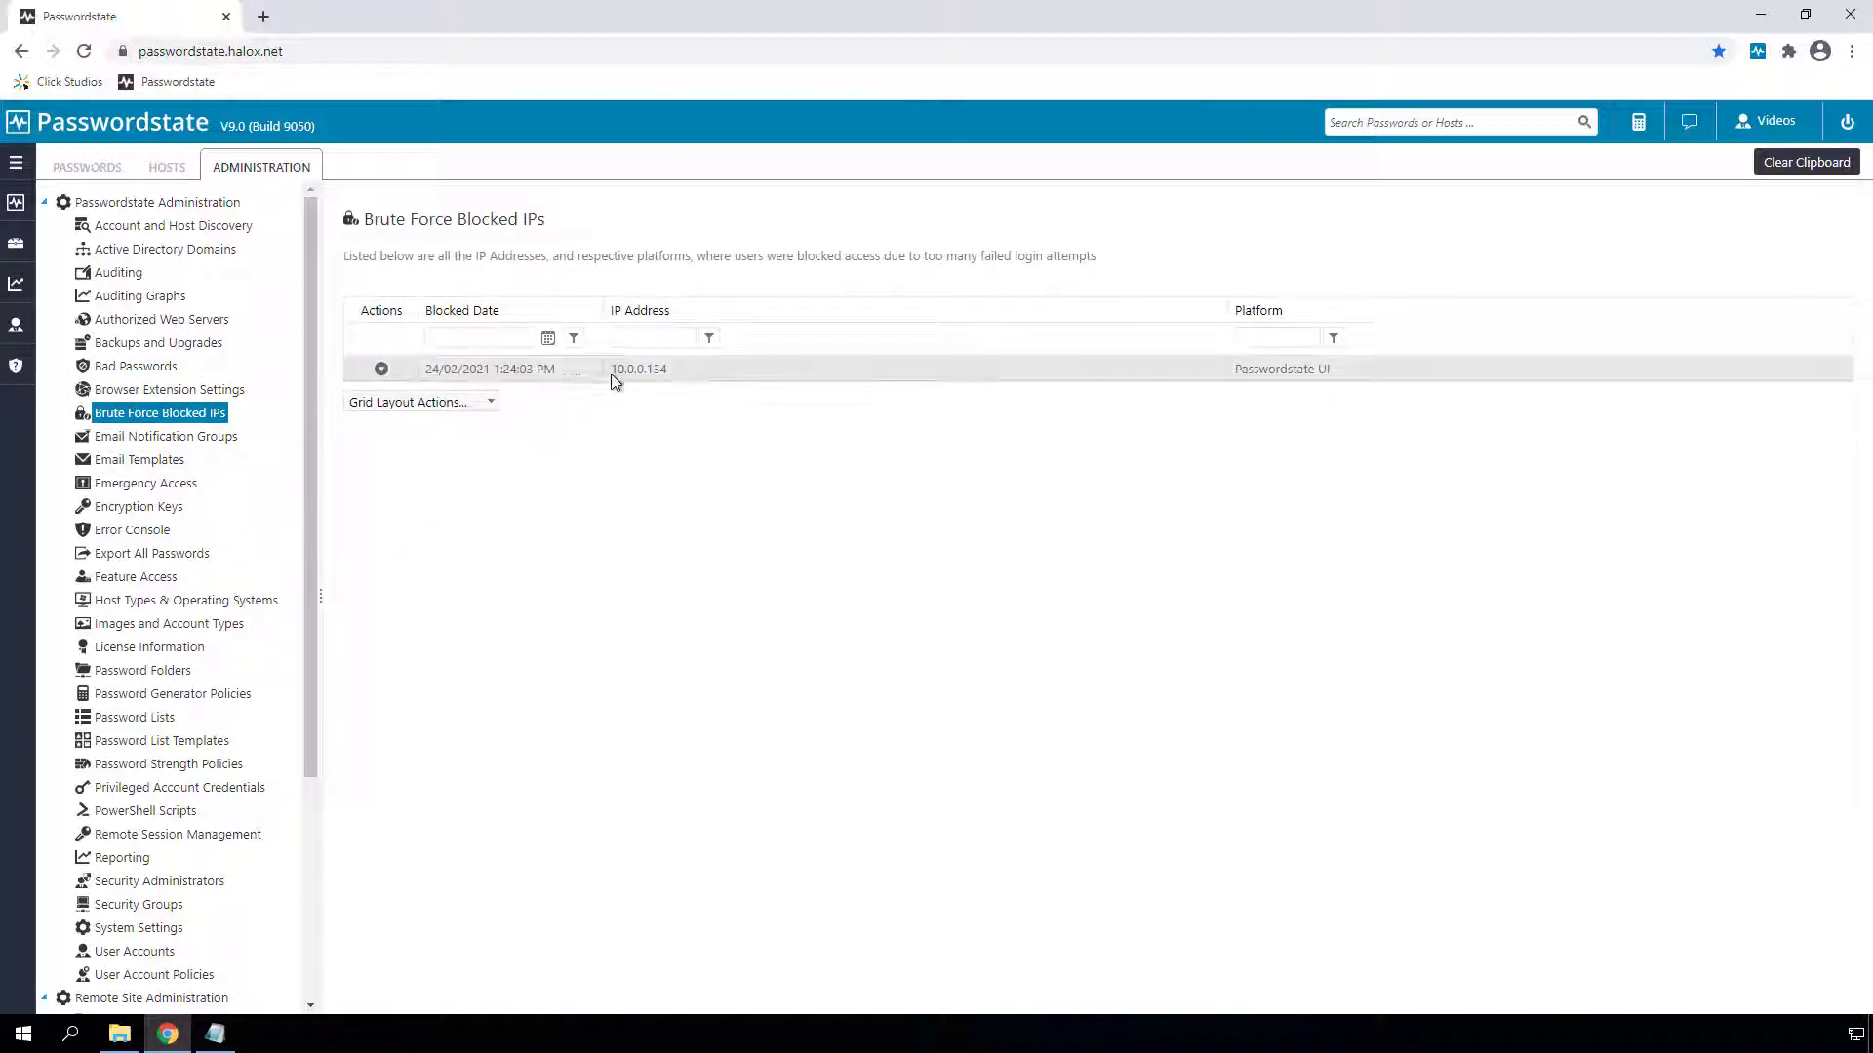
mouse_move(388, 379)
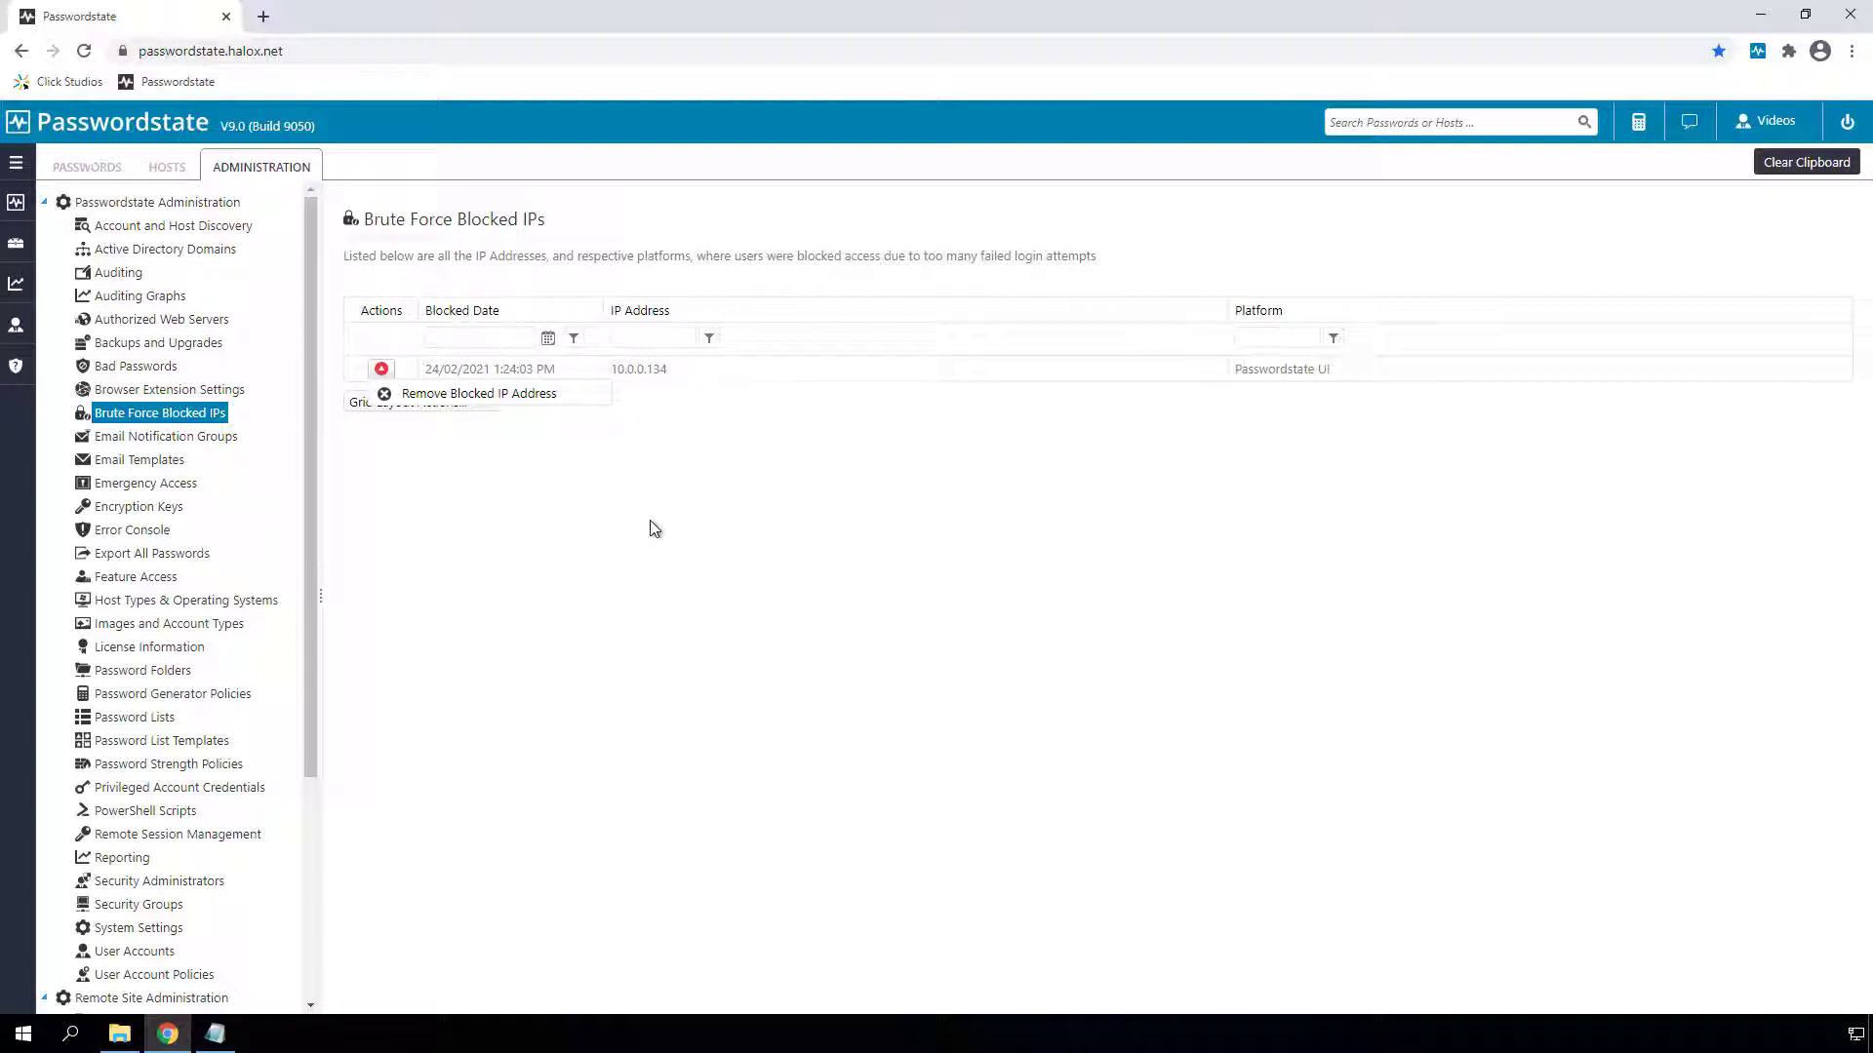
click(654, 528)
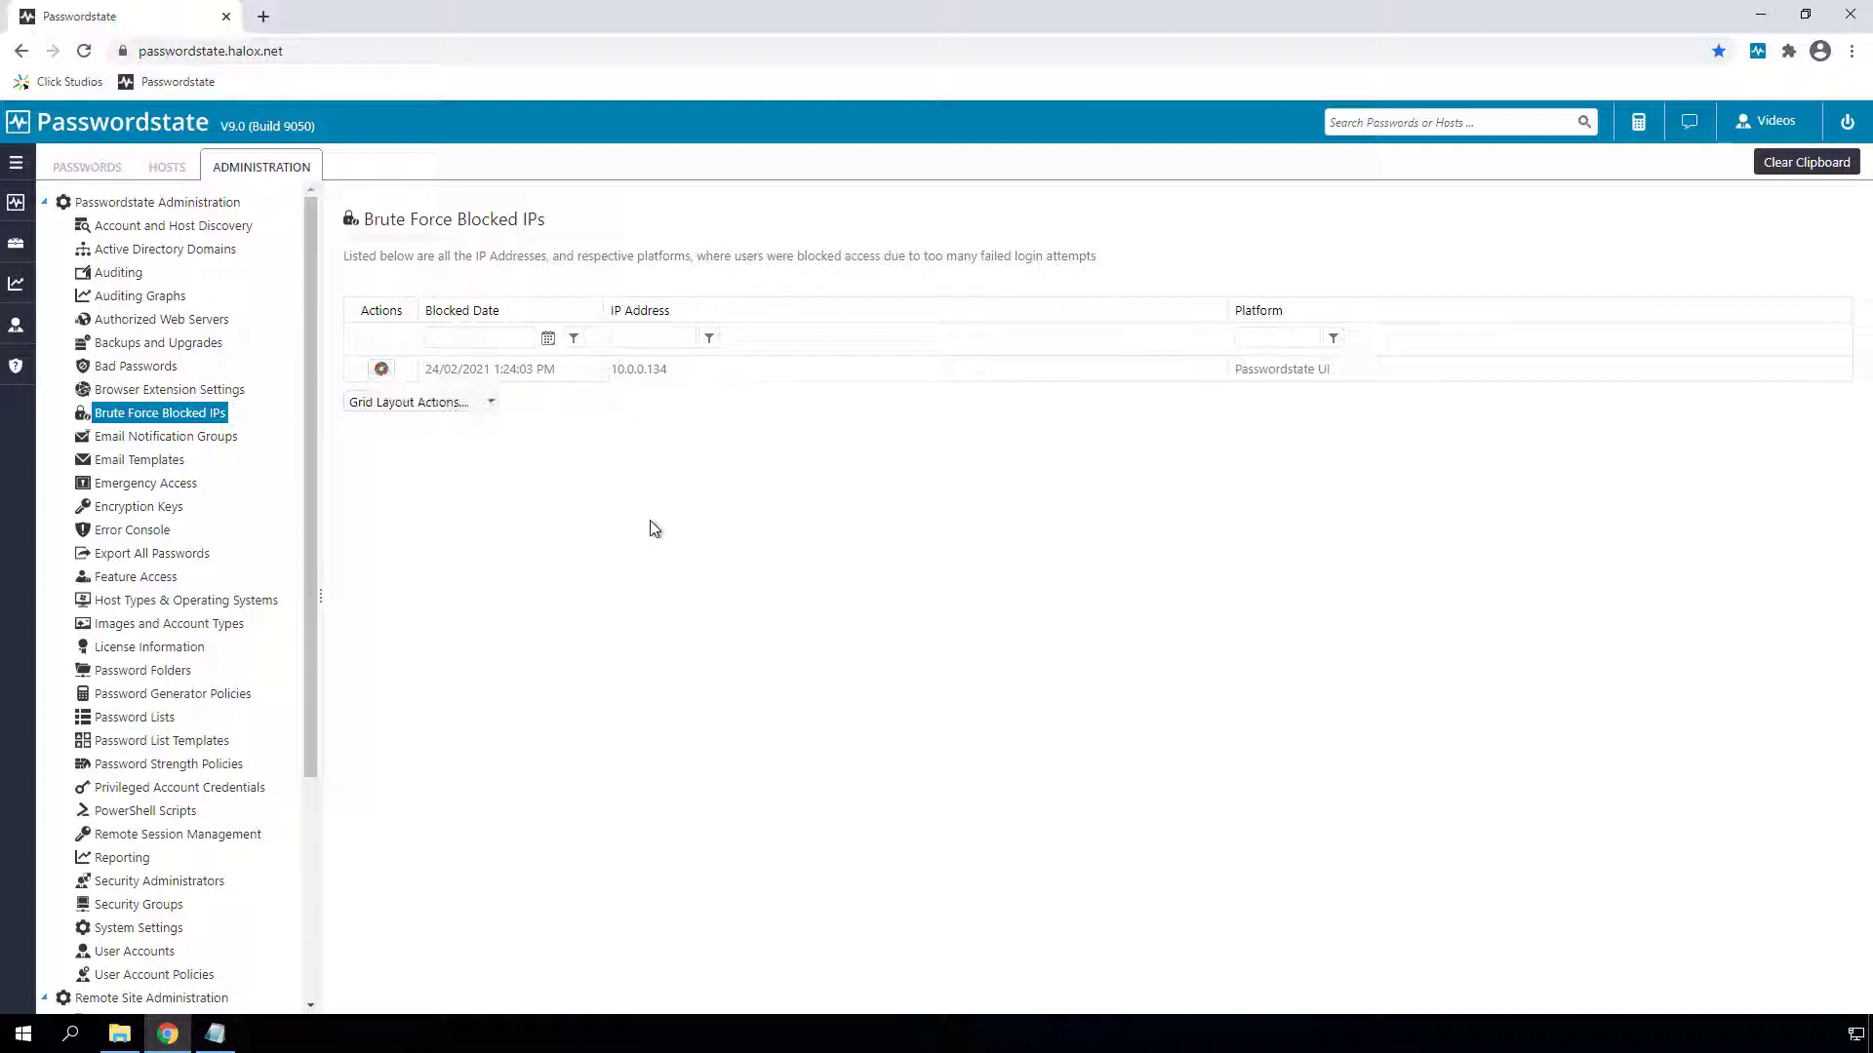
Preview the Add New Account Type form from Images and Account Types, then cancel it.
click(195, 622)
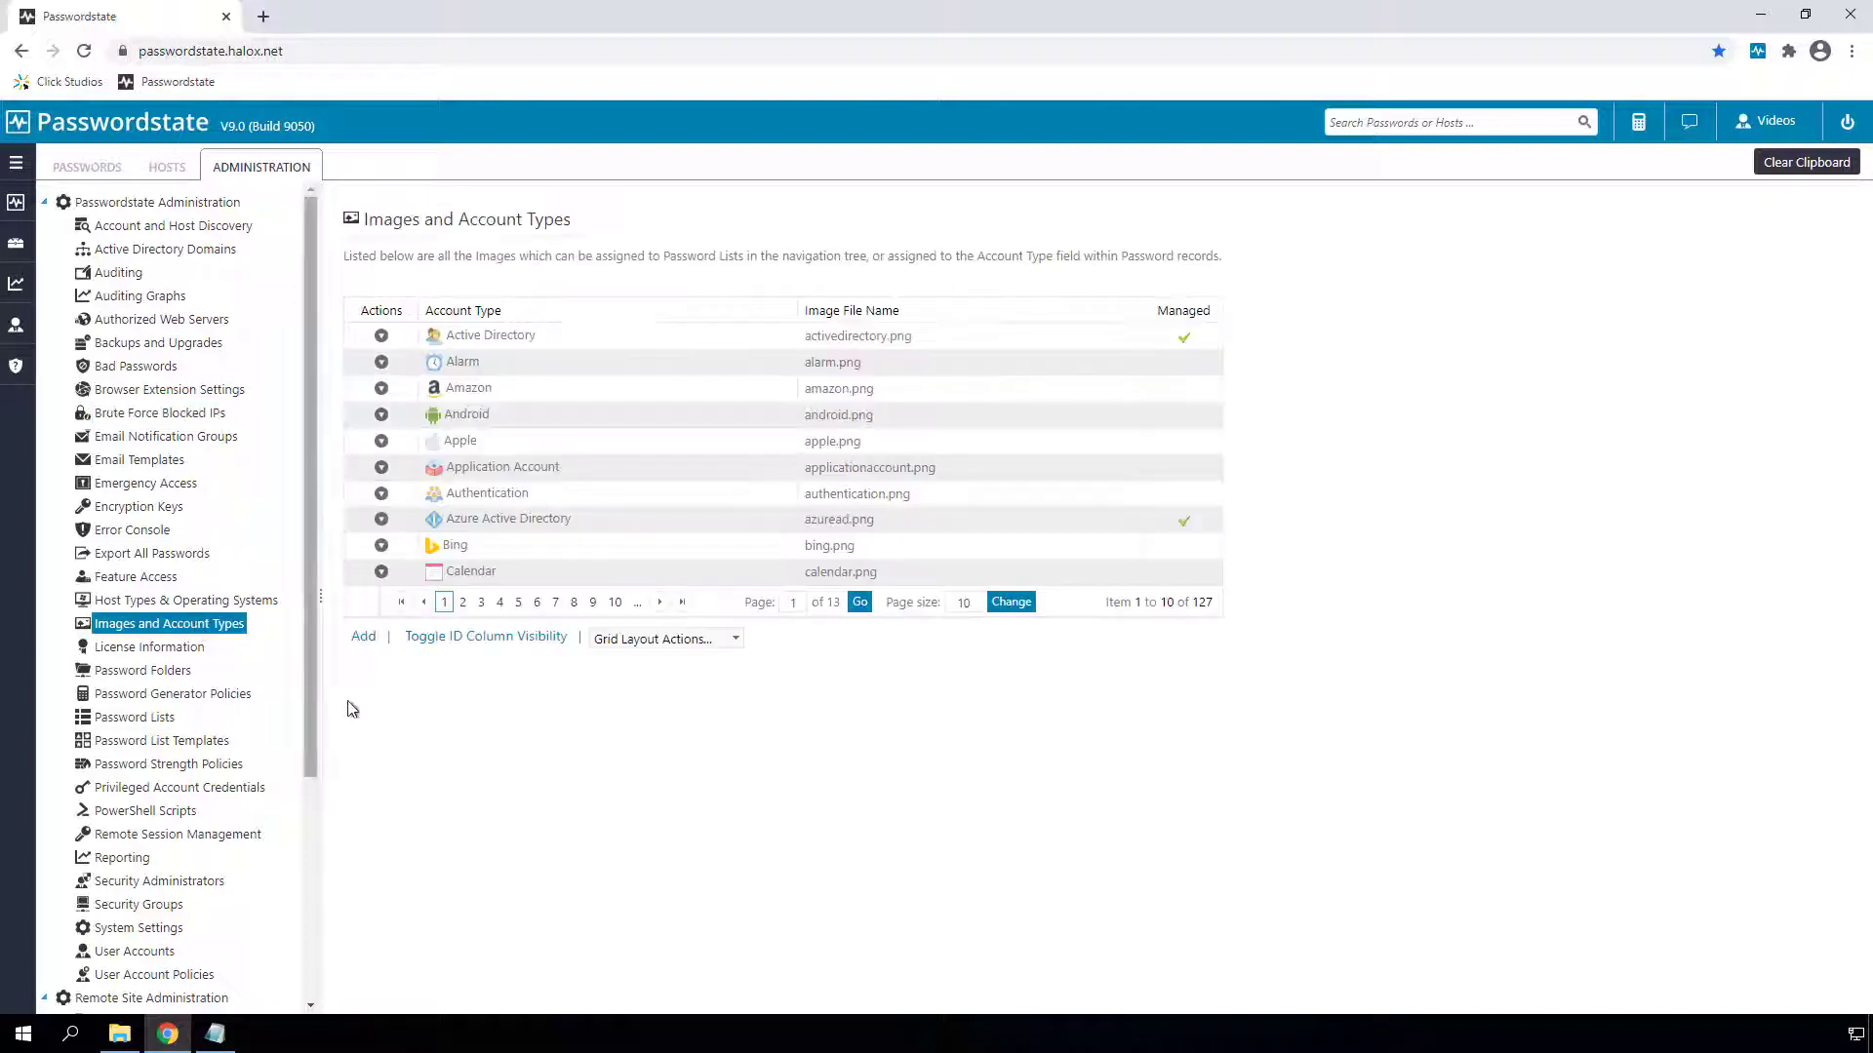
click(364, 636)
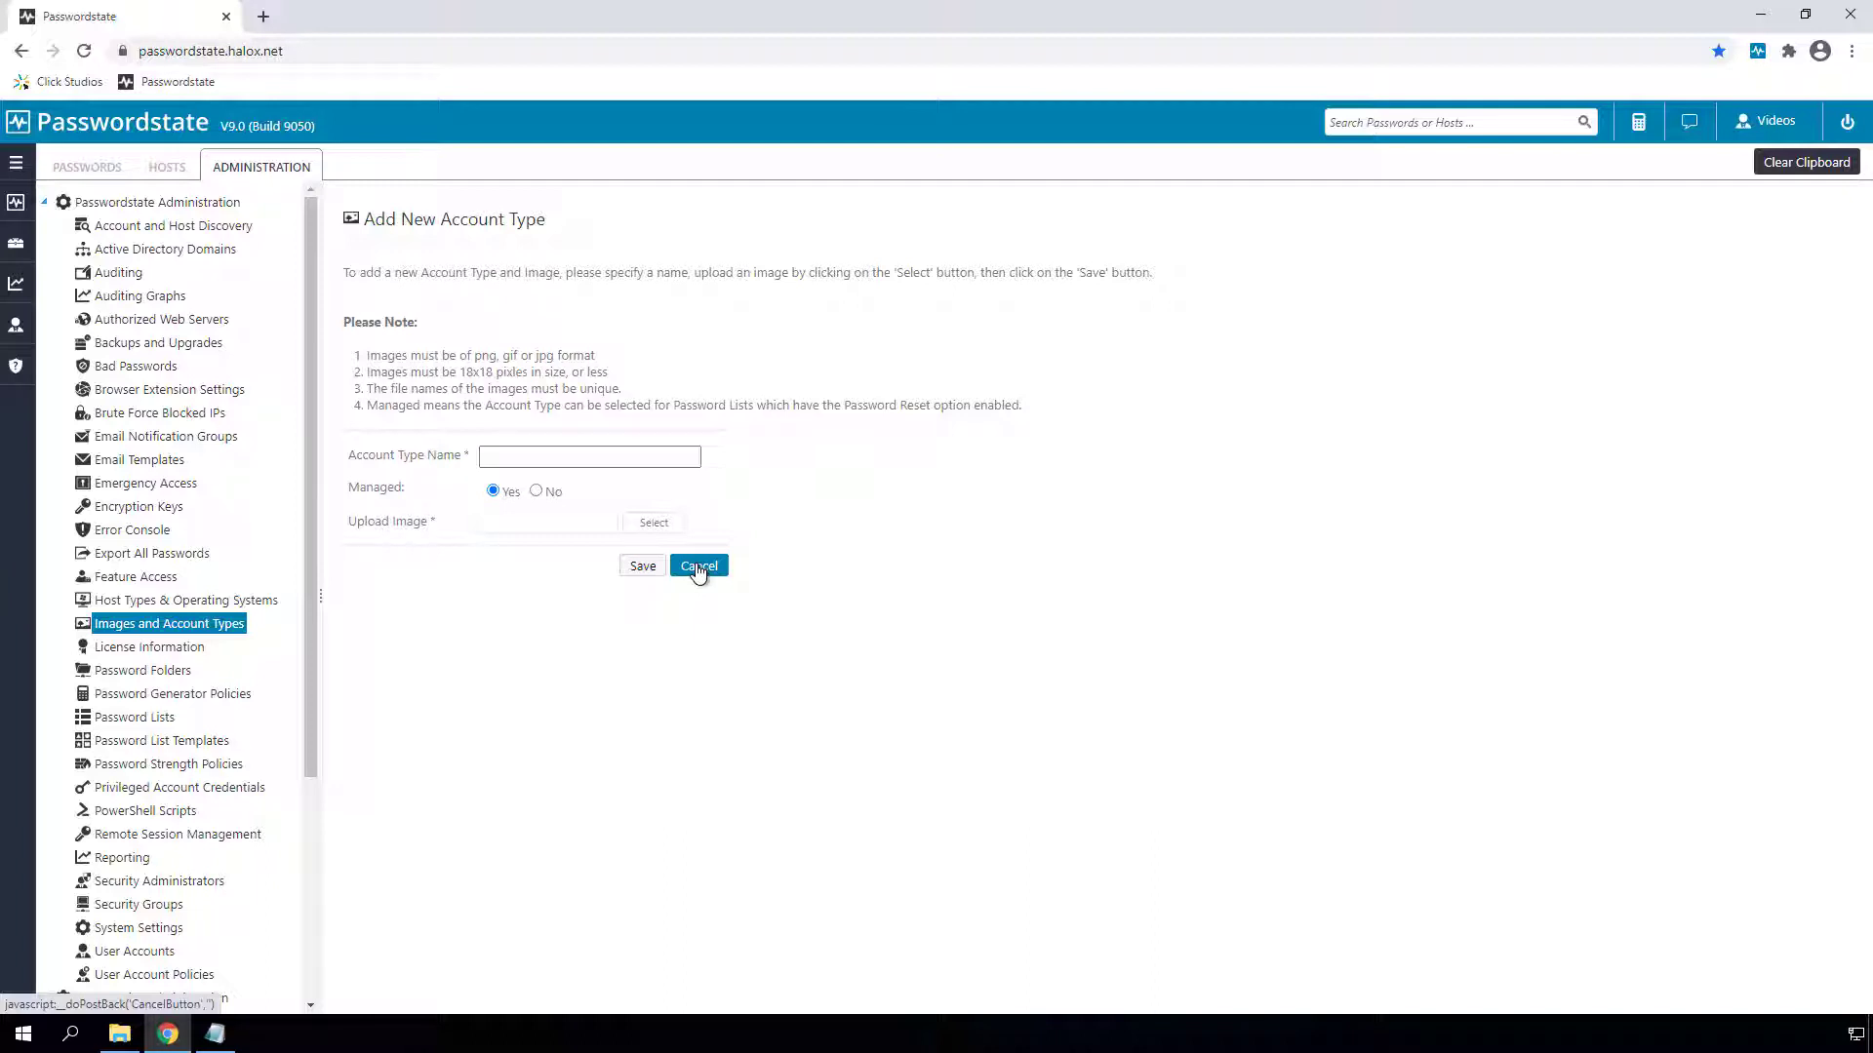
click(699, 567)
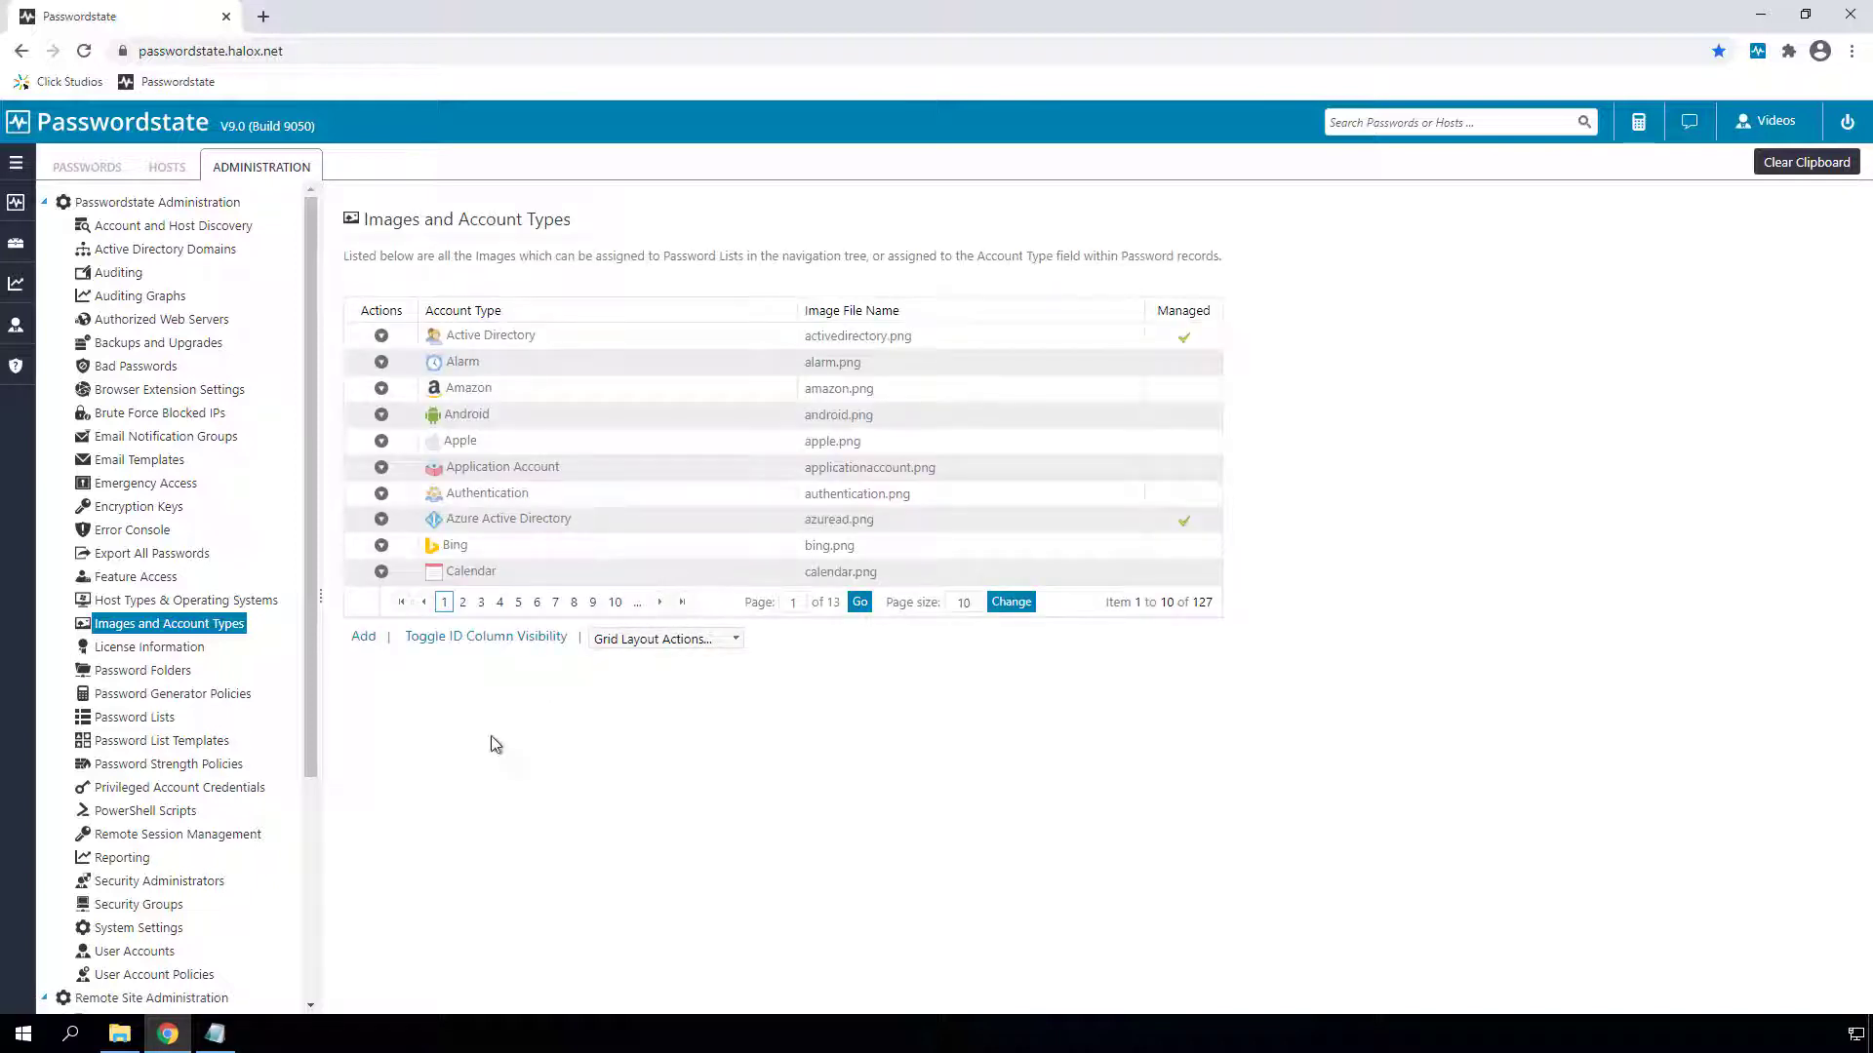
Go from Feature Access to System Settings and search 'url' to find the Base URL setting.
click(157, 577)
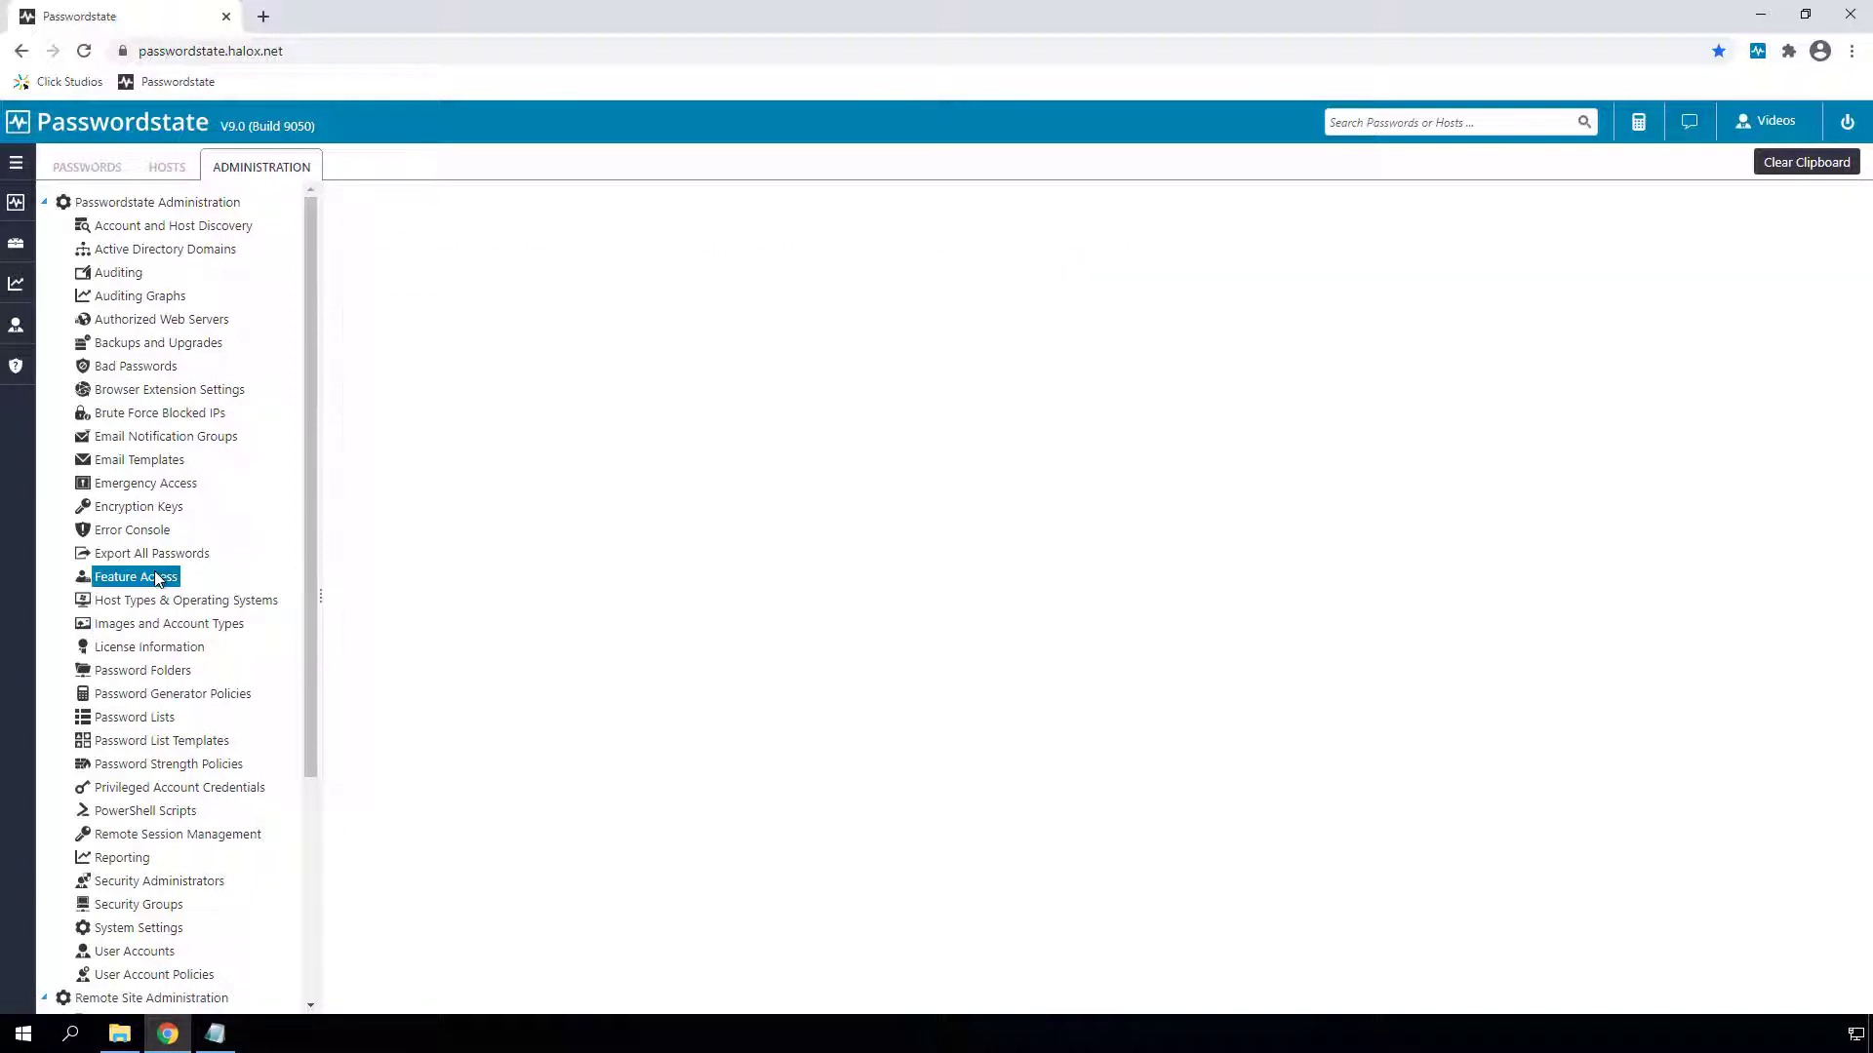
click(474, 323)
scroll(225, 438, down, 1)
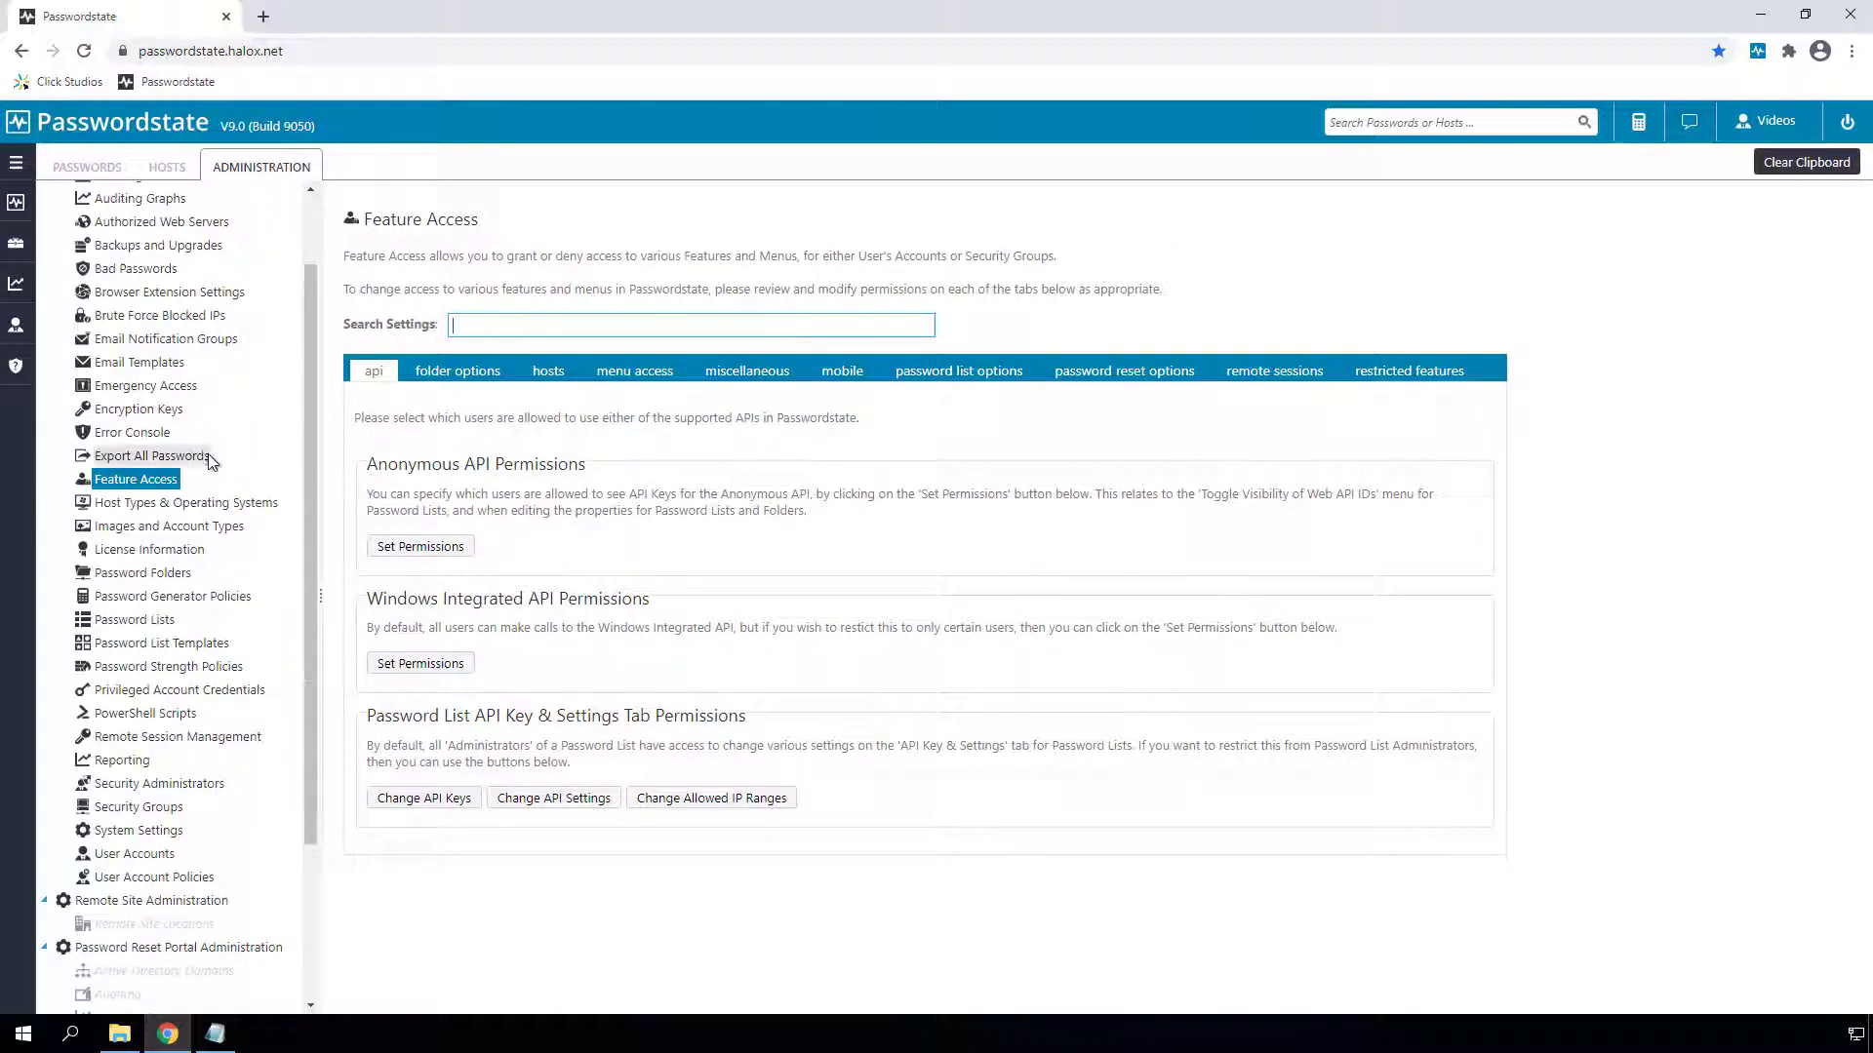
click(147, 830)
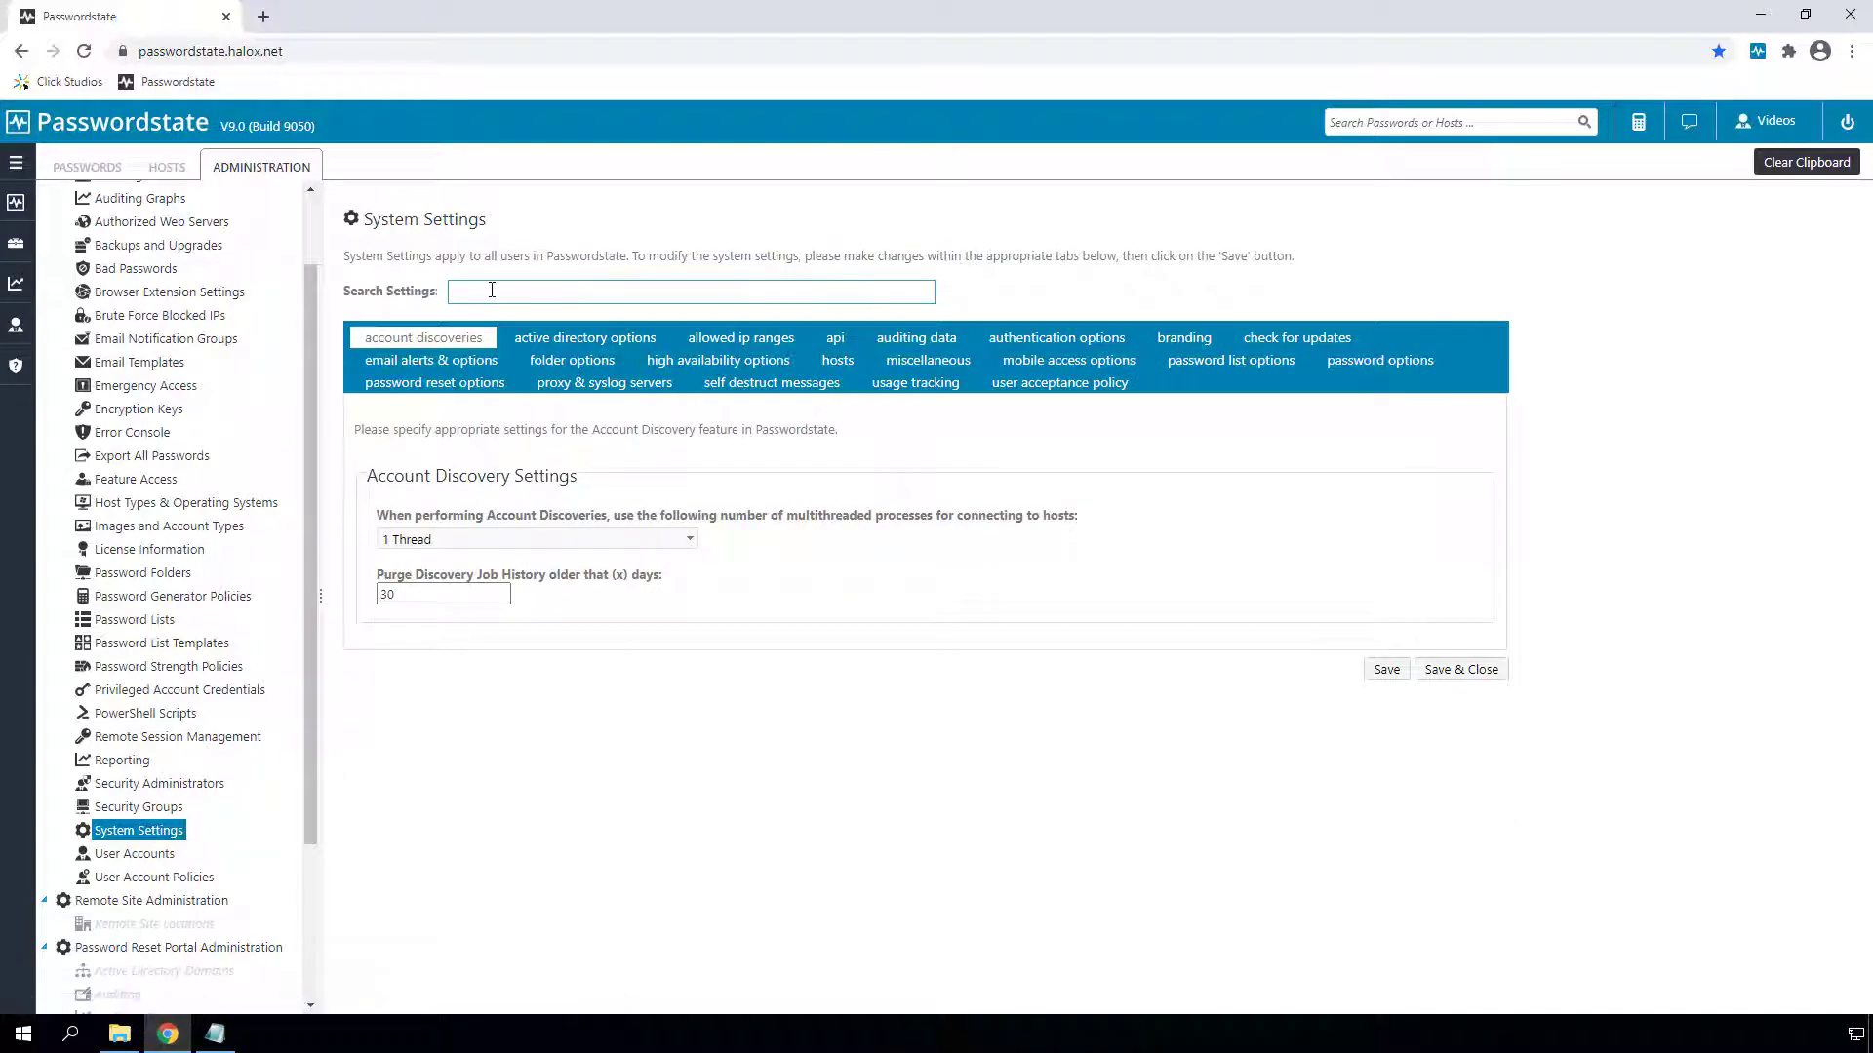
text(url)
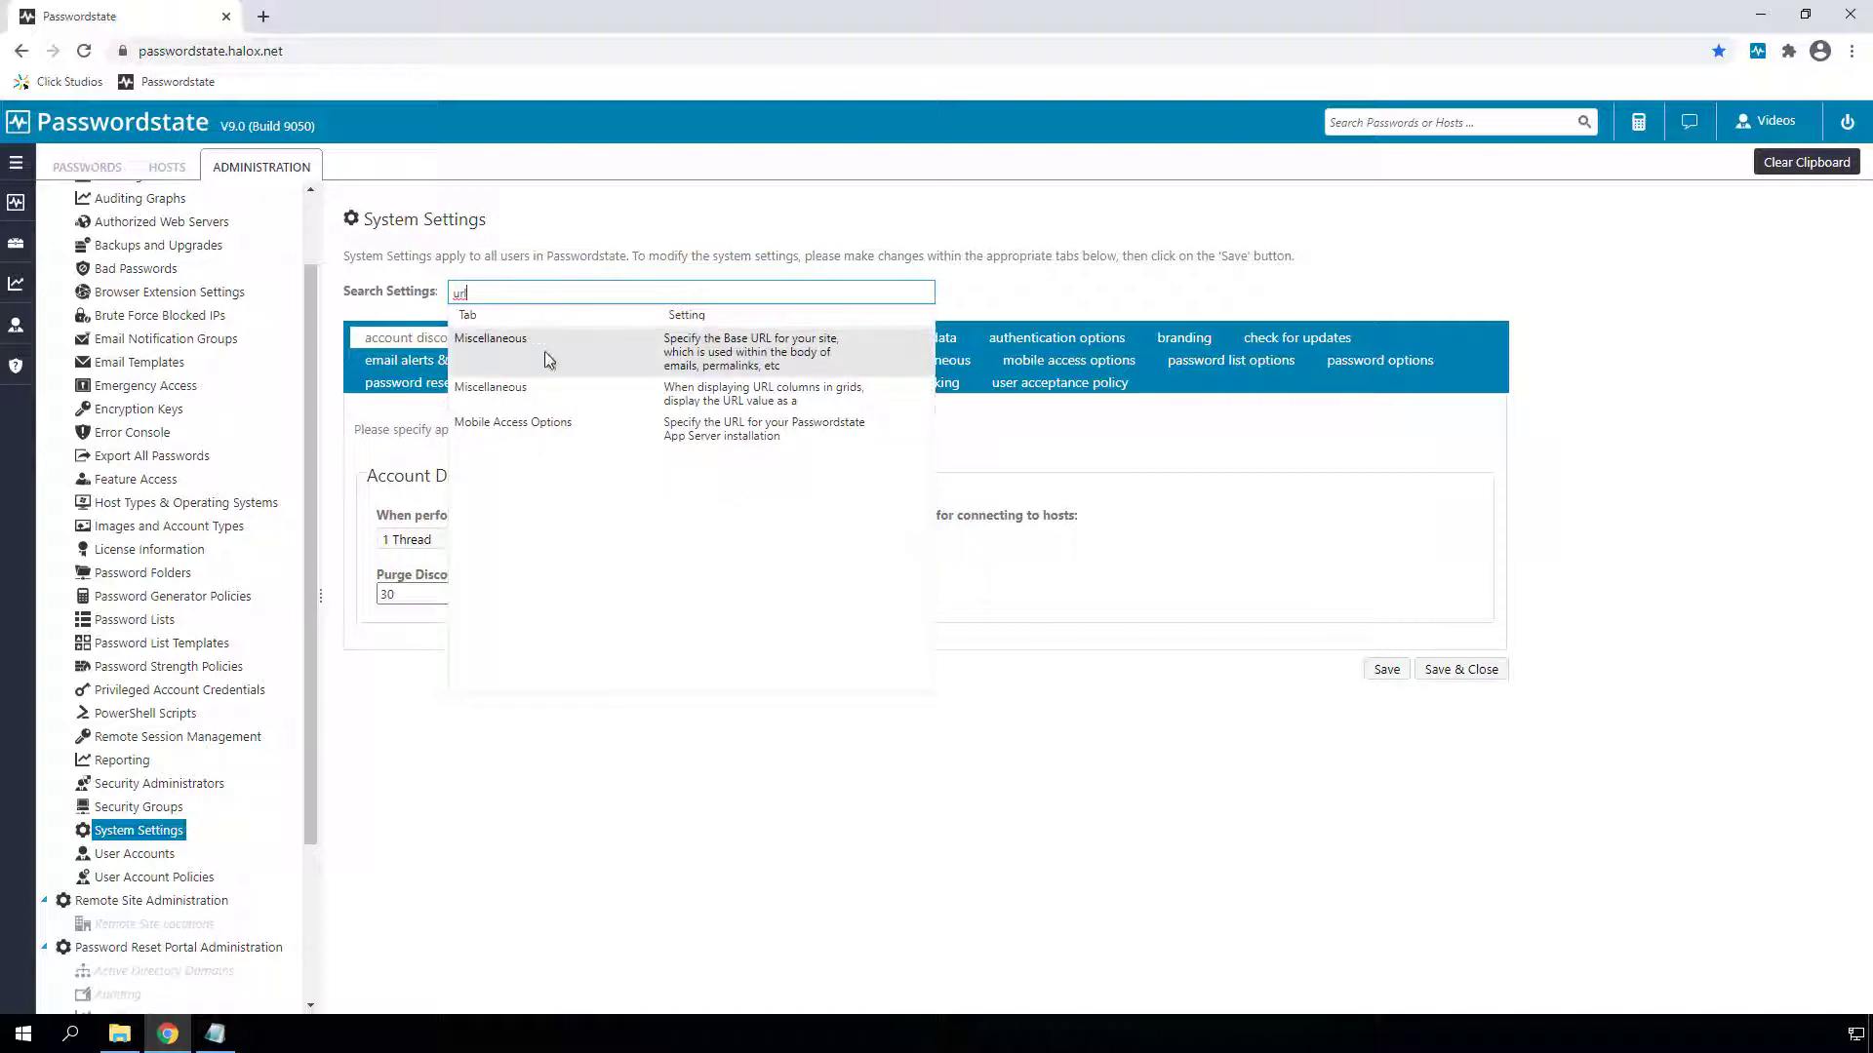
click(696, 360)
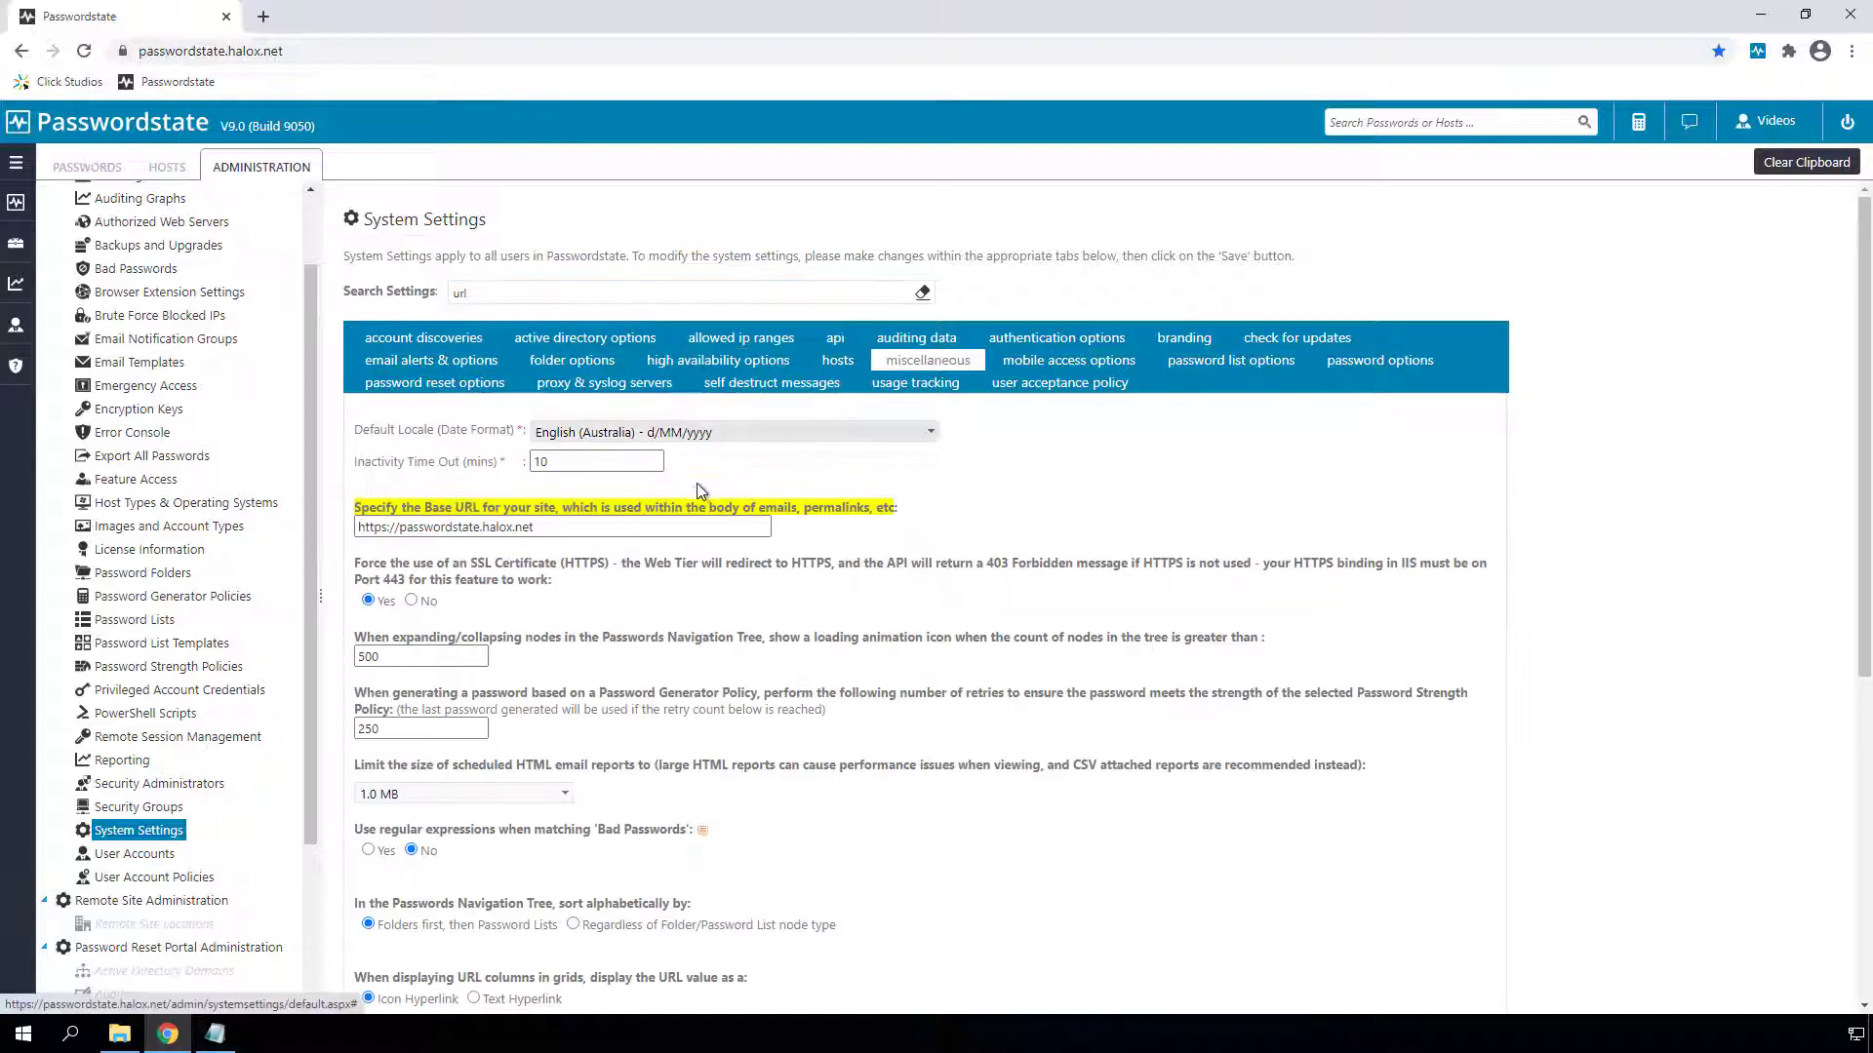
Set Account Discoveries to 30 Threads and save the system settings.
click(449, 339)
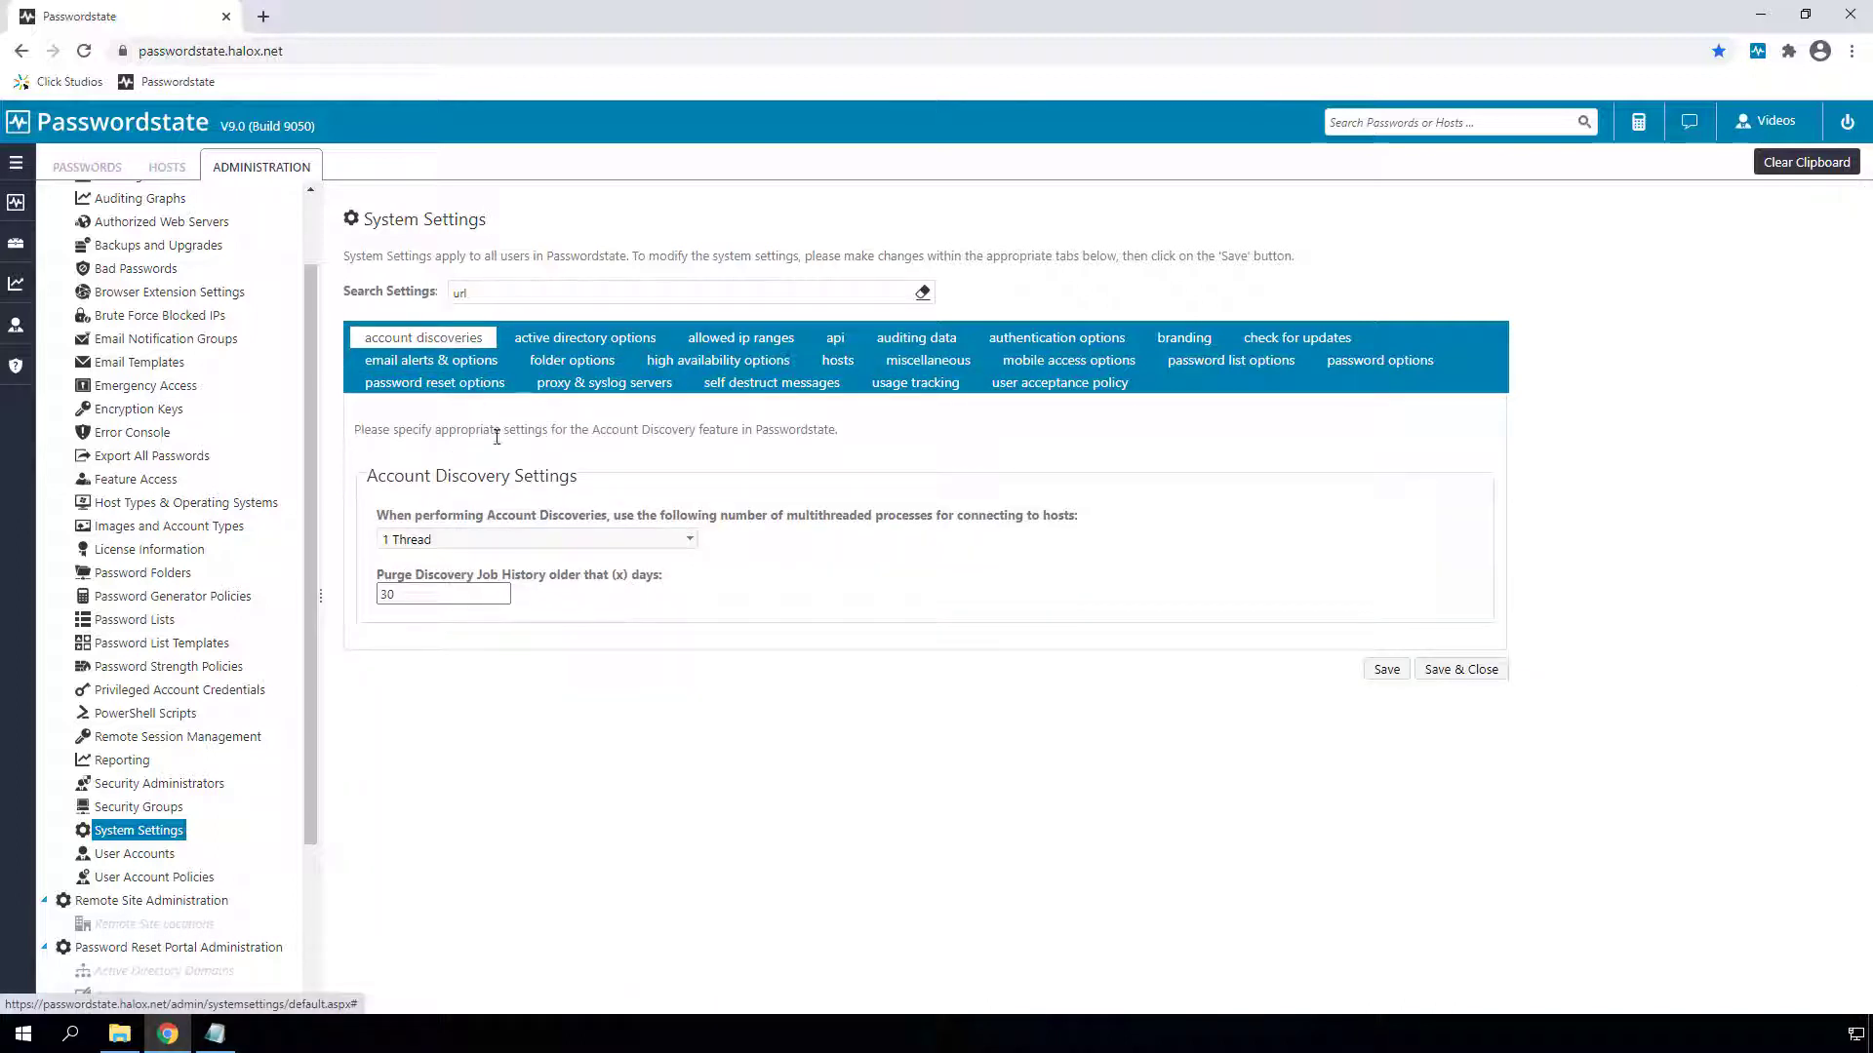
click(493, 539)
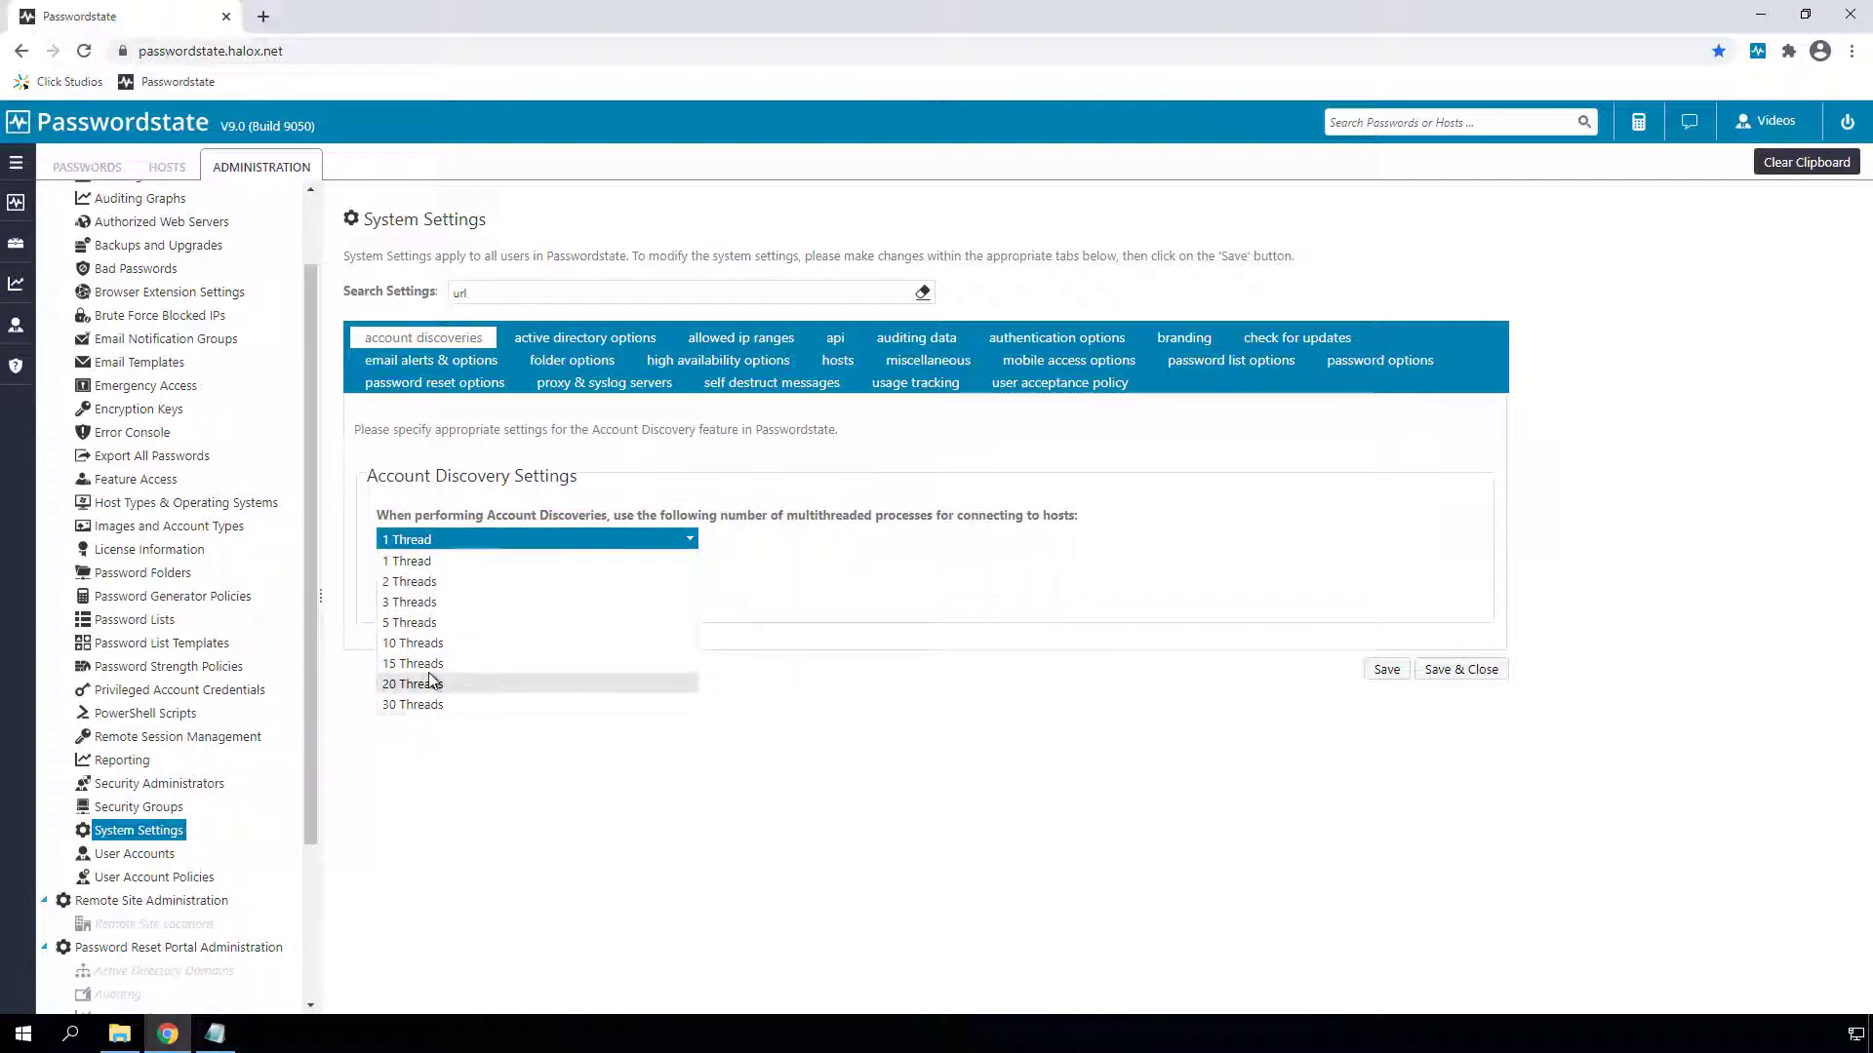
click(426, 705)
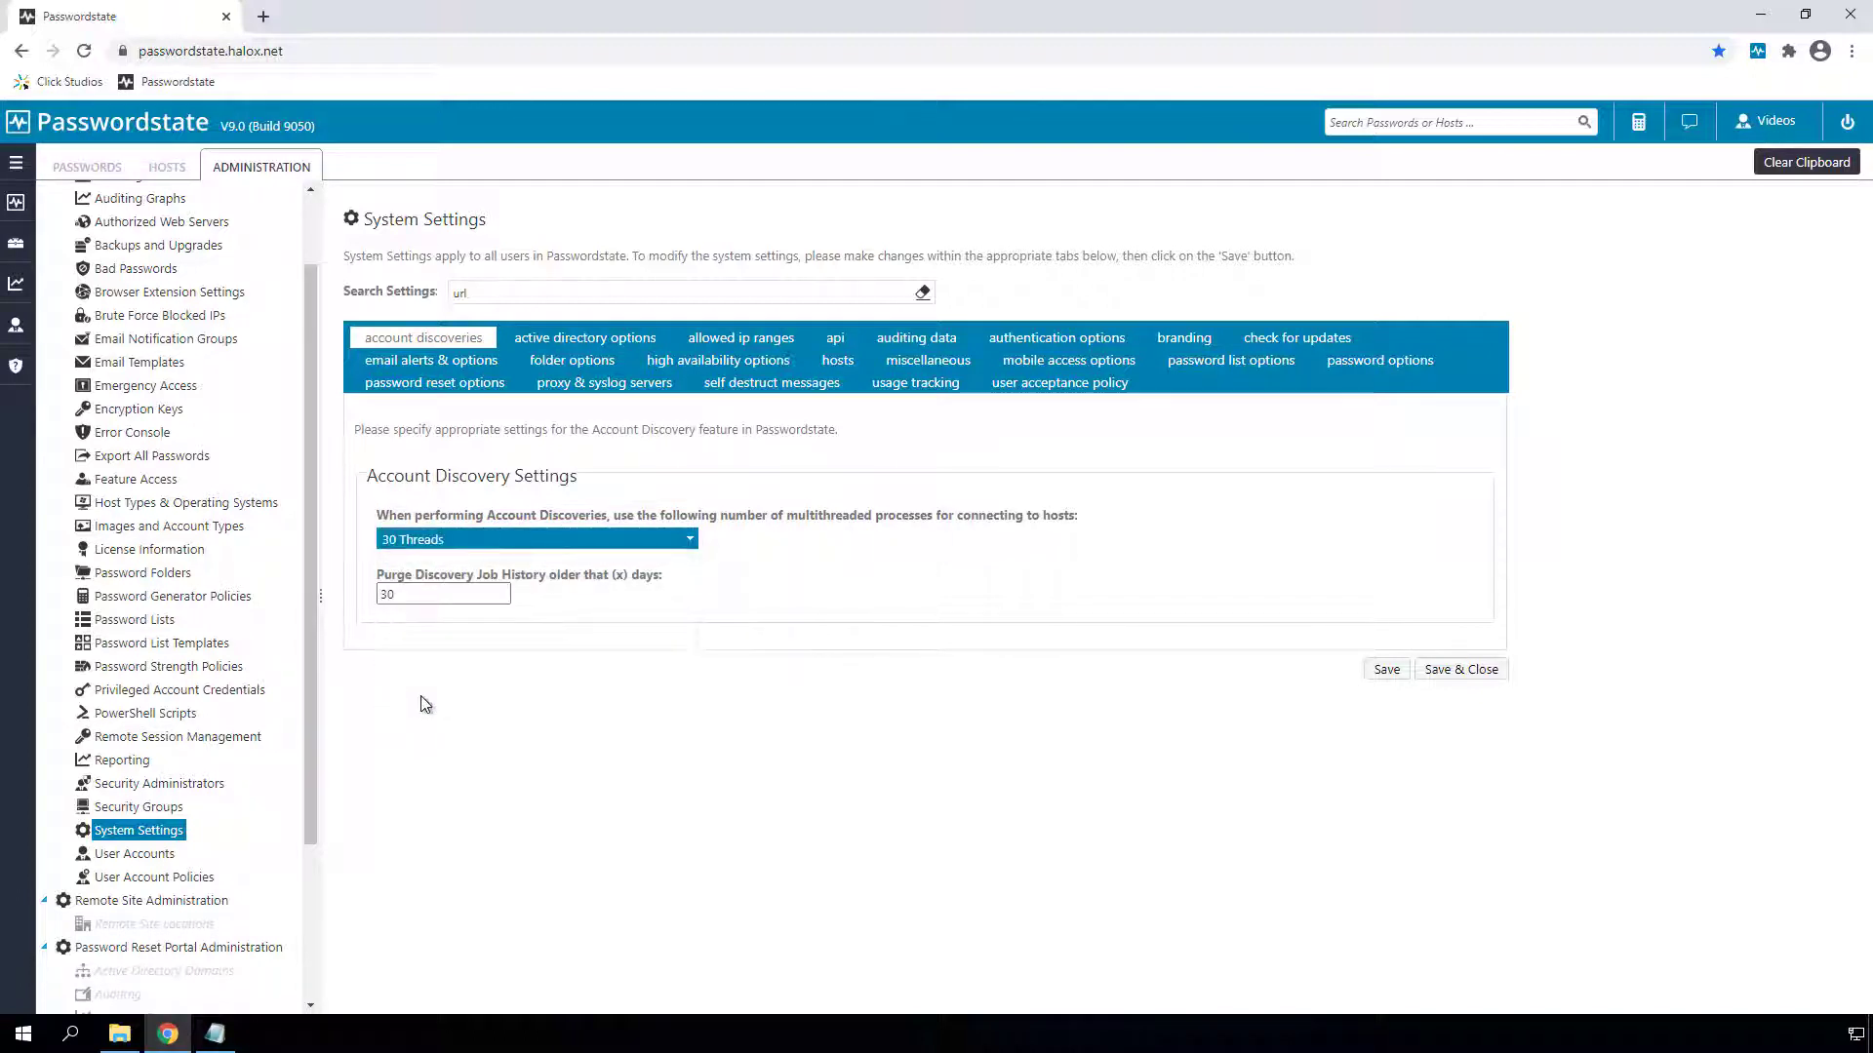
click(1453, 677)
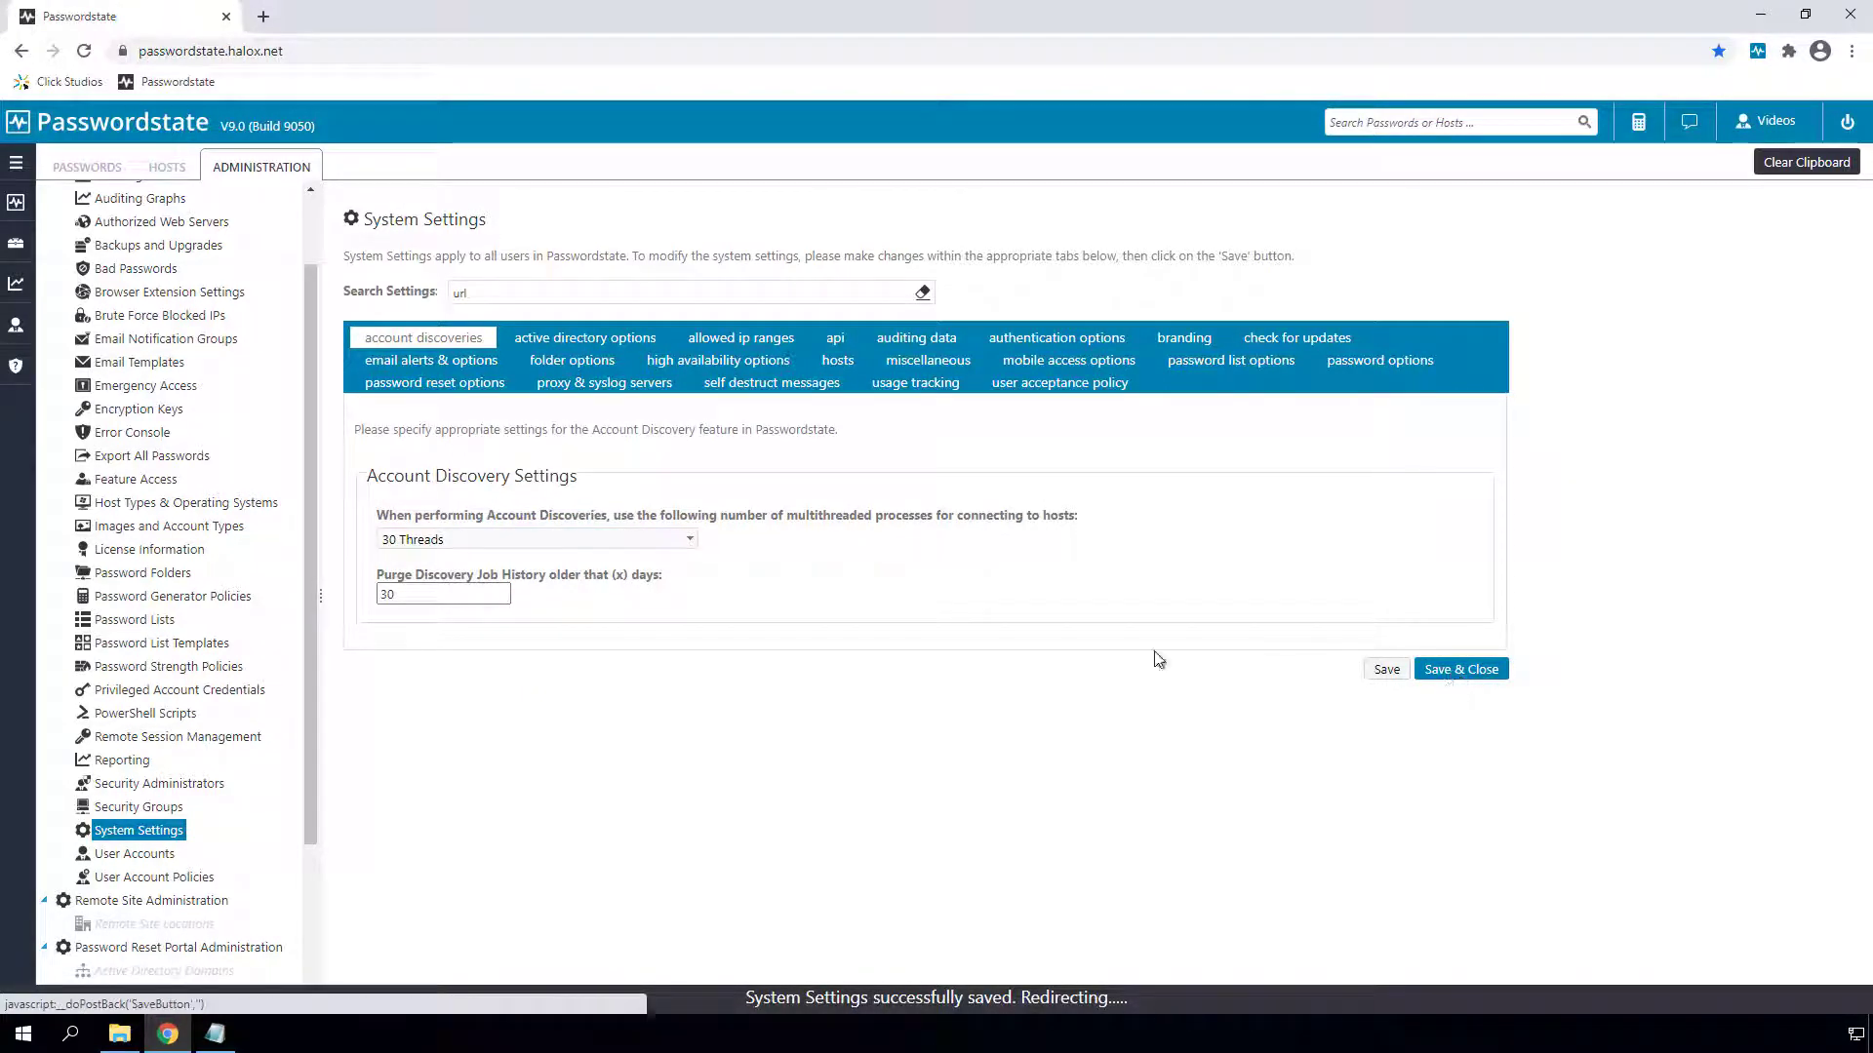
Run PasswordstateManualUpgrade.exe from the Desktop and pick the Password Reset Portal upgrade type.
click(118, 1038)
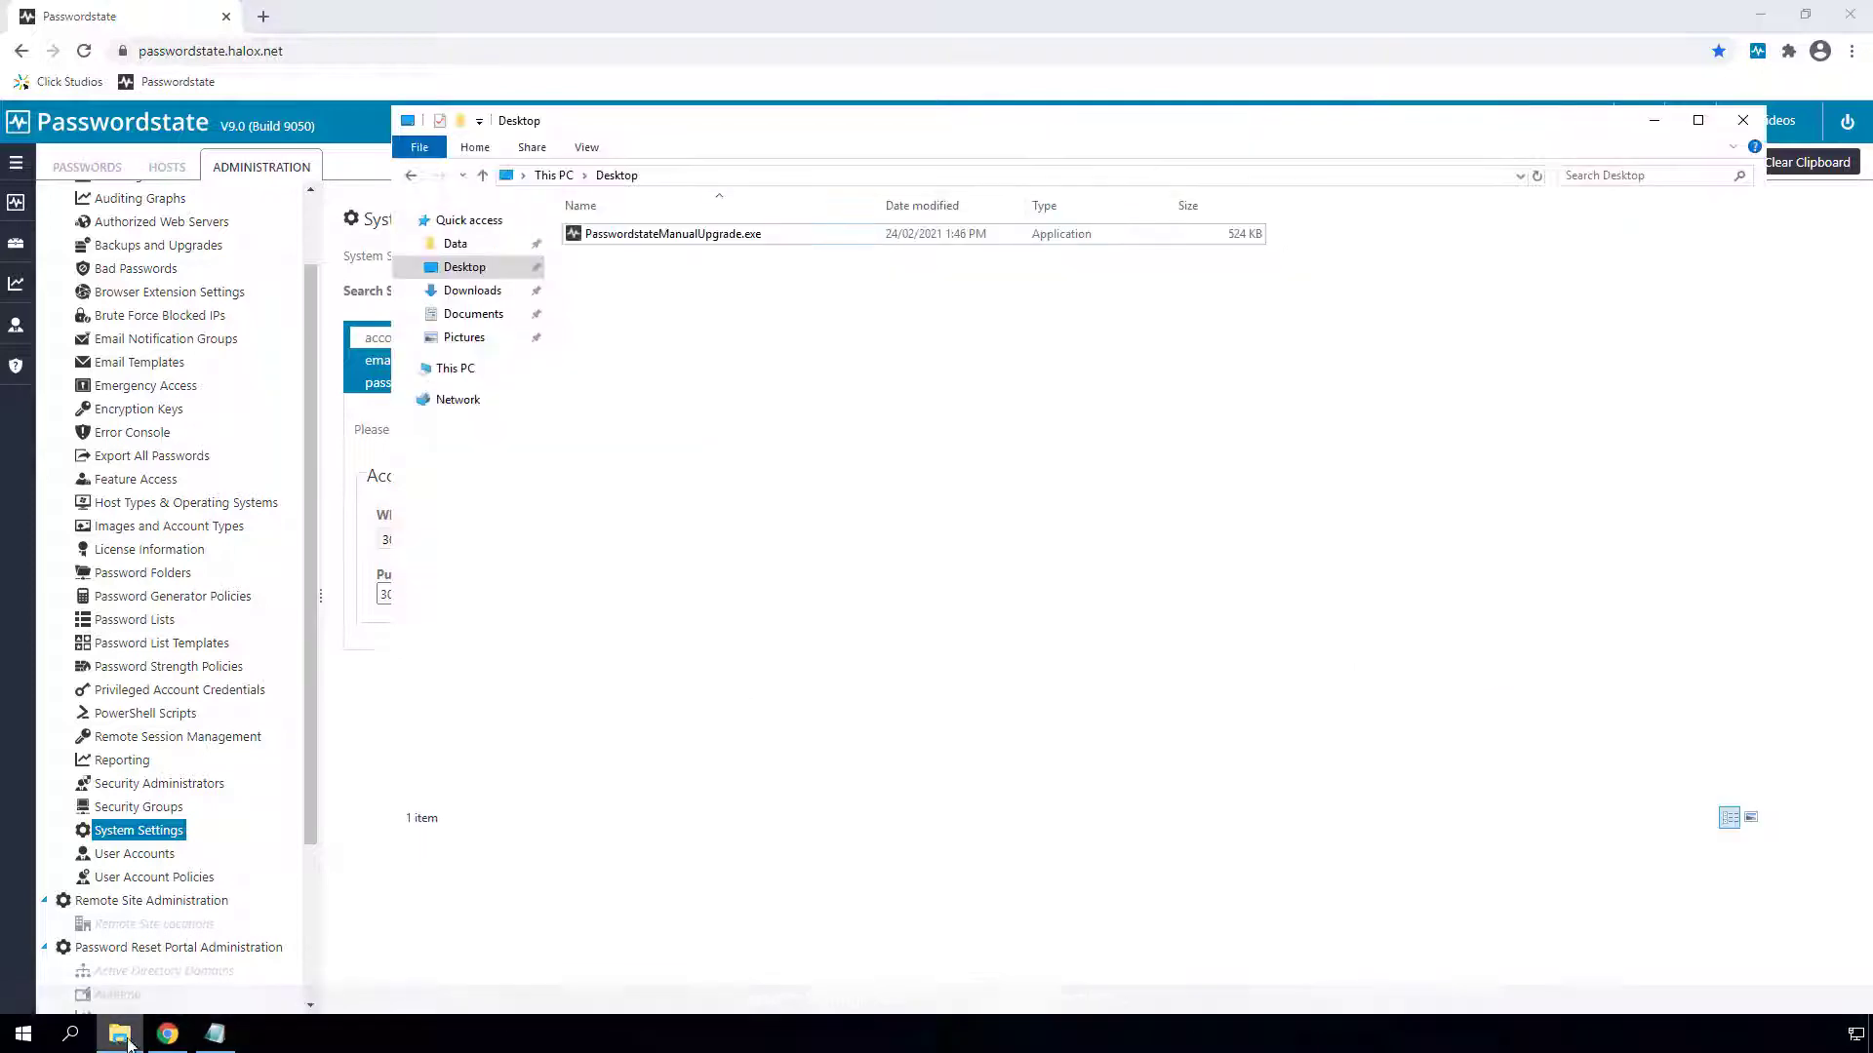
click(666, 234)
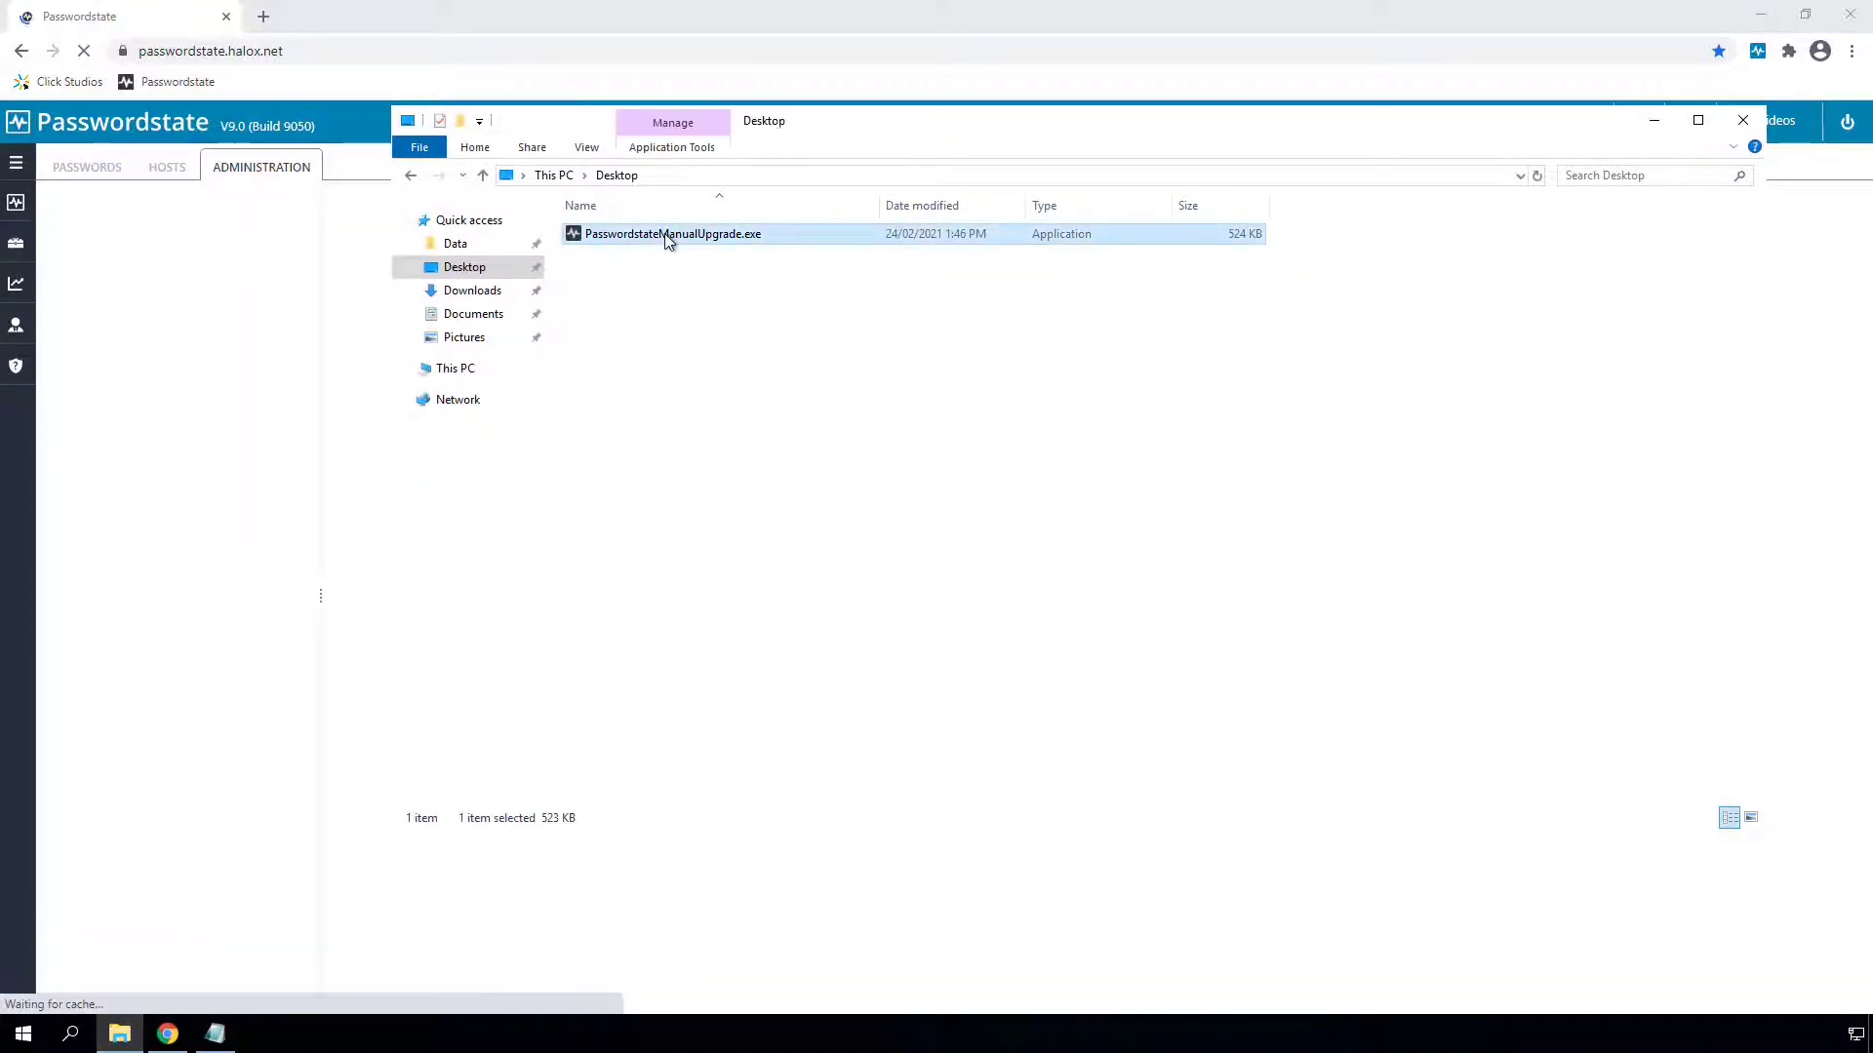
right_click(664, 234)
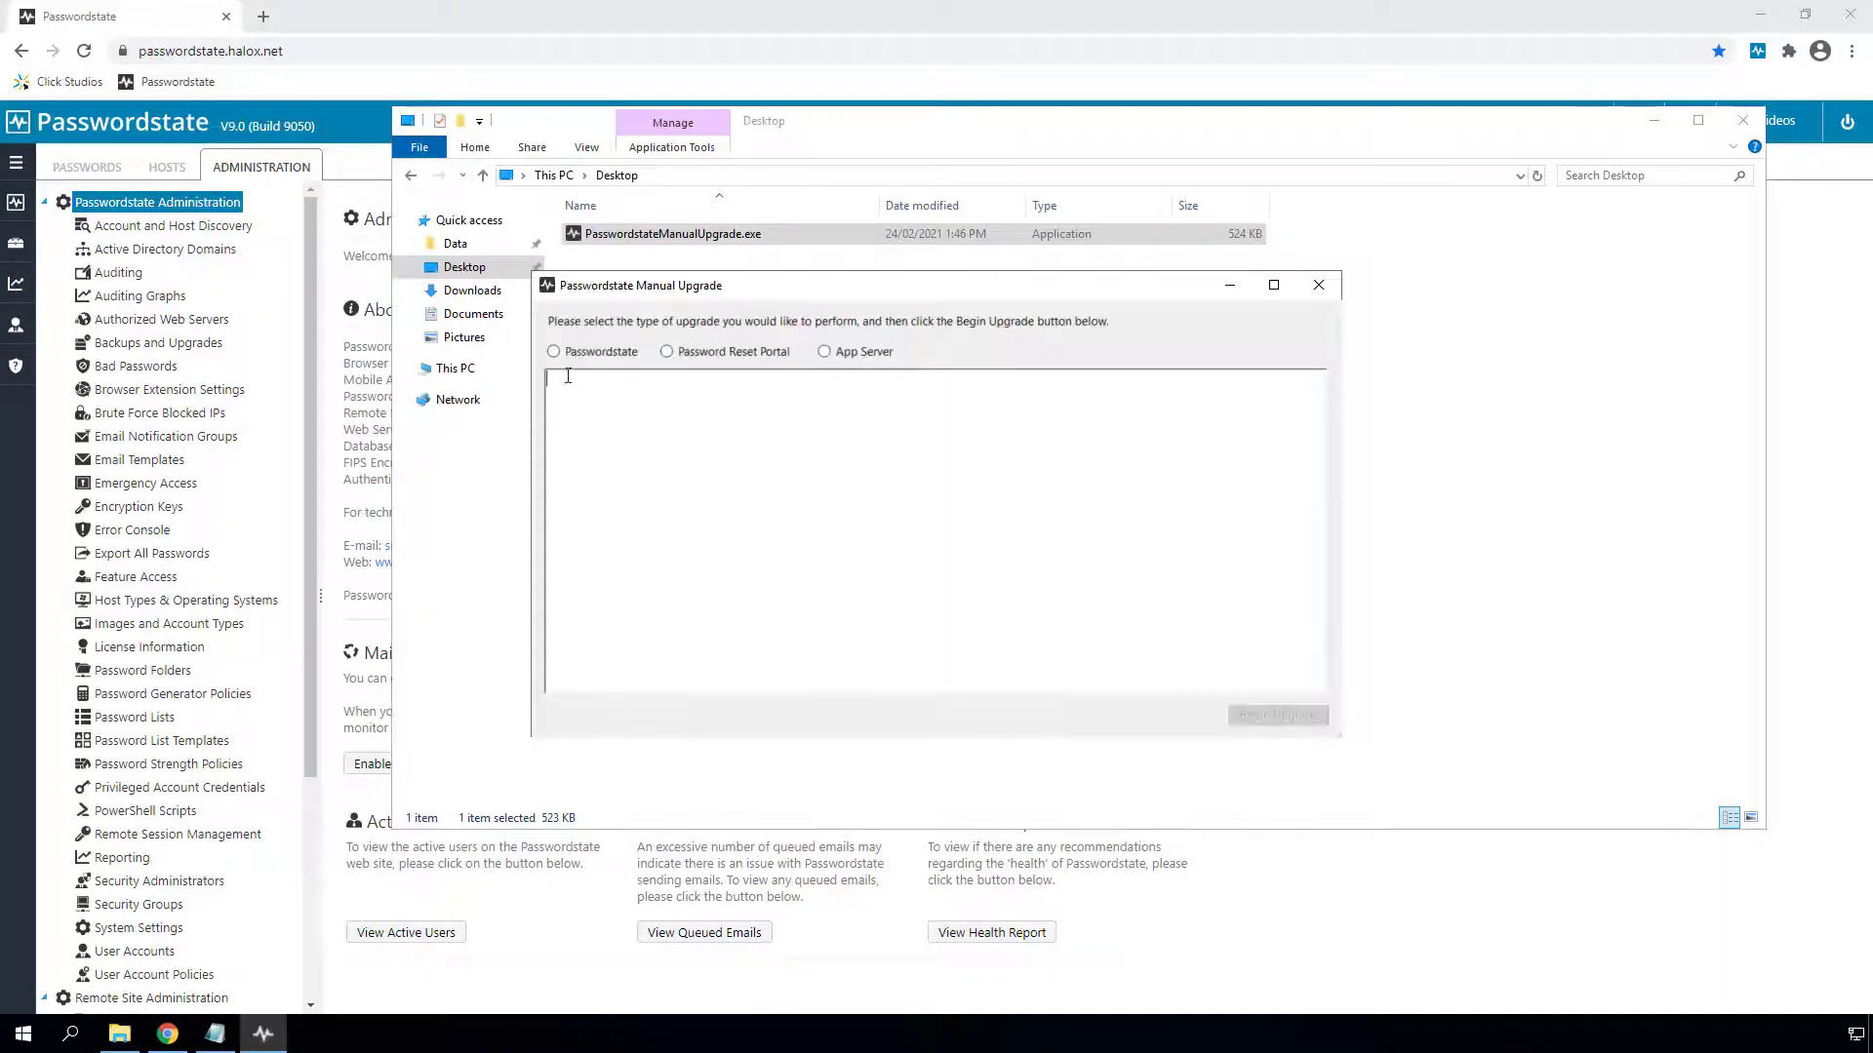
click(553, 351)
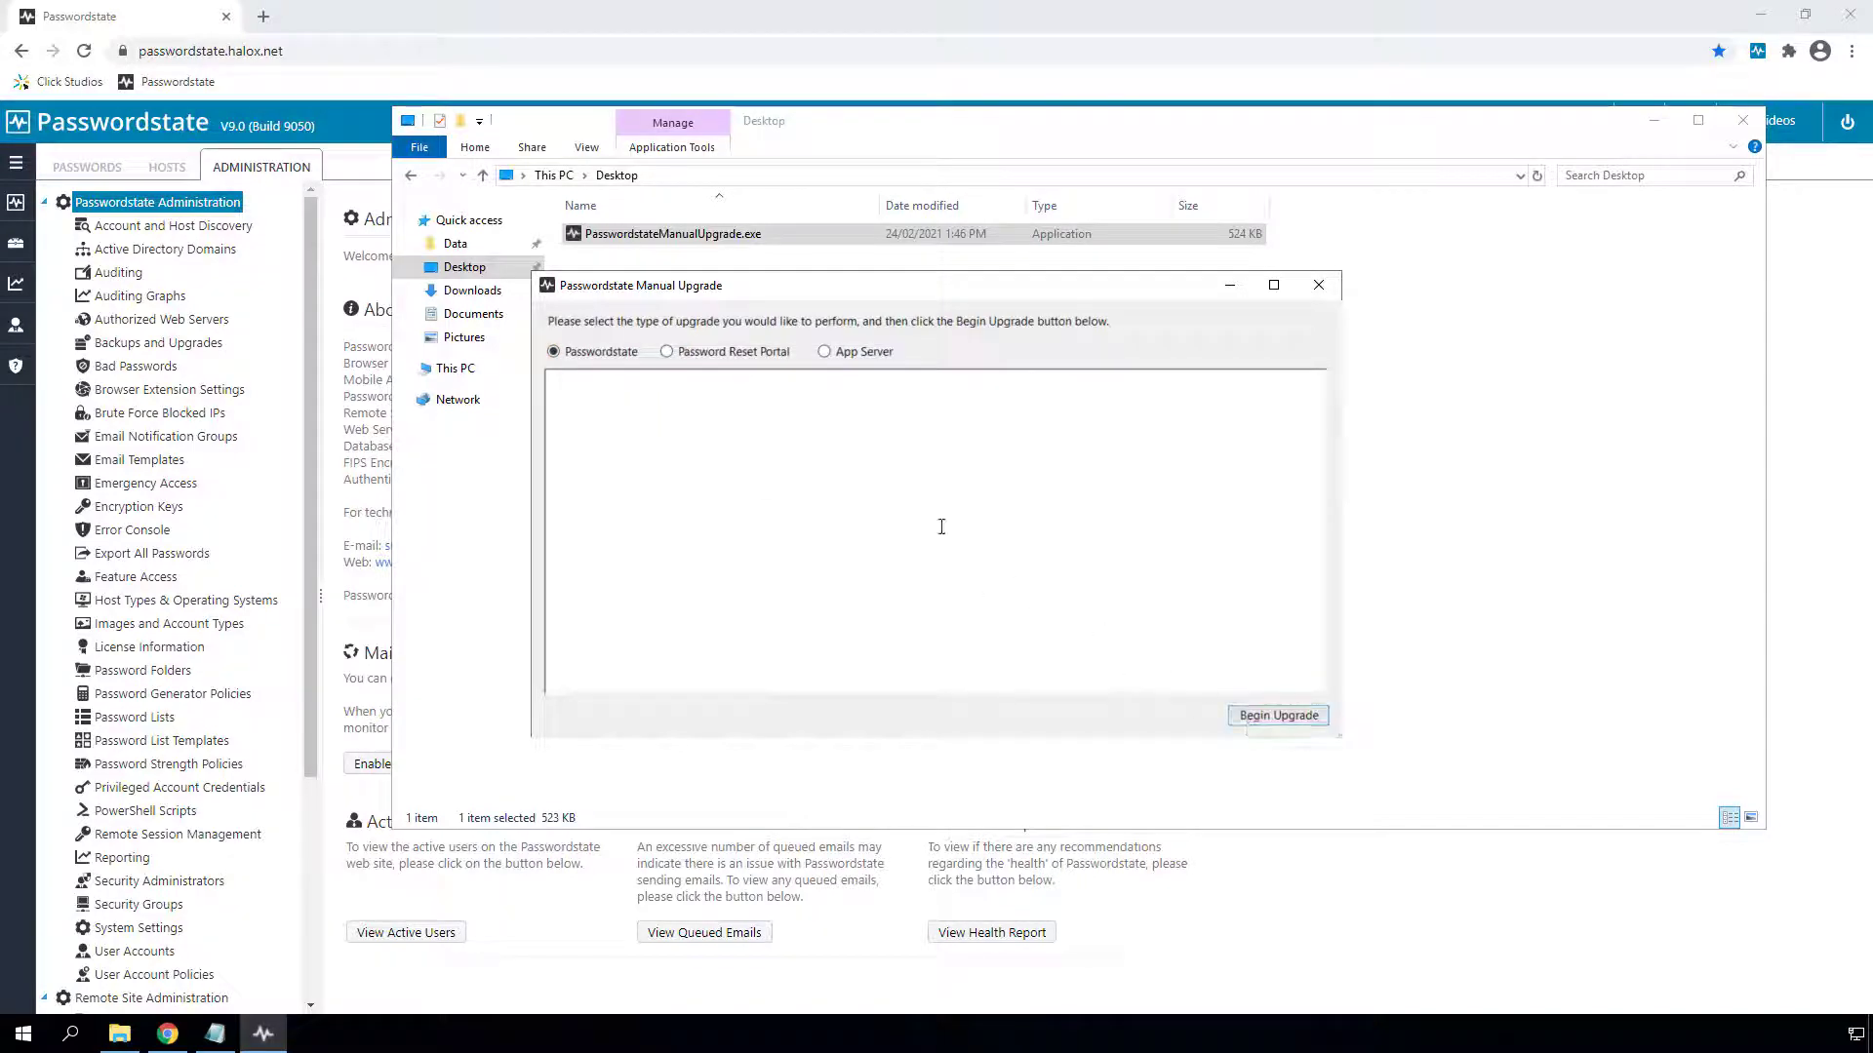
click(667, 352)
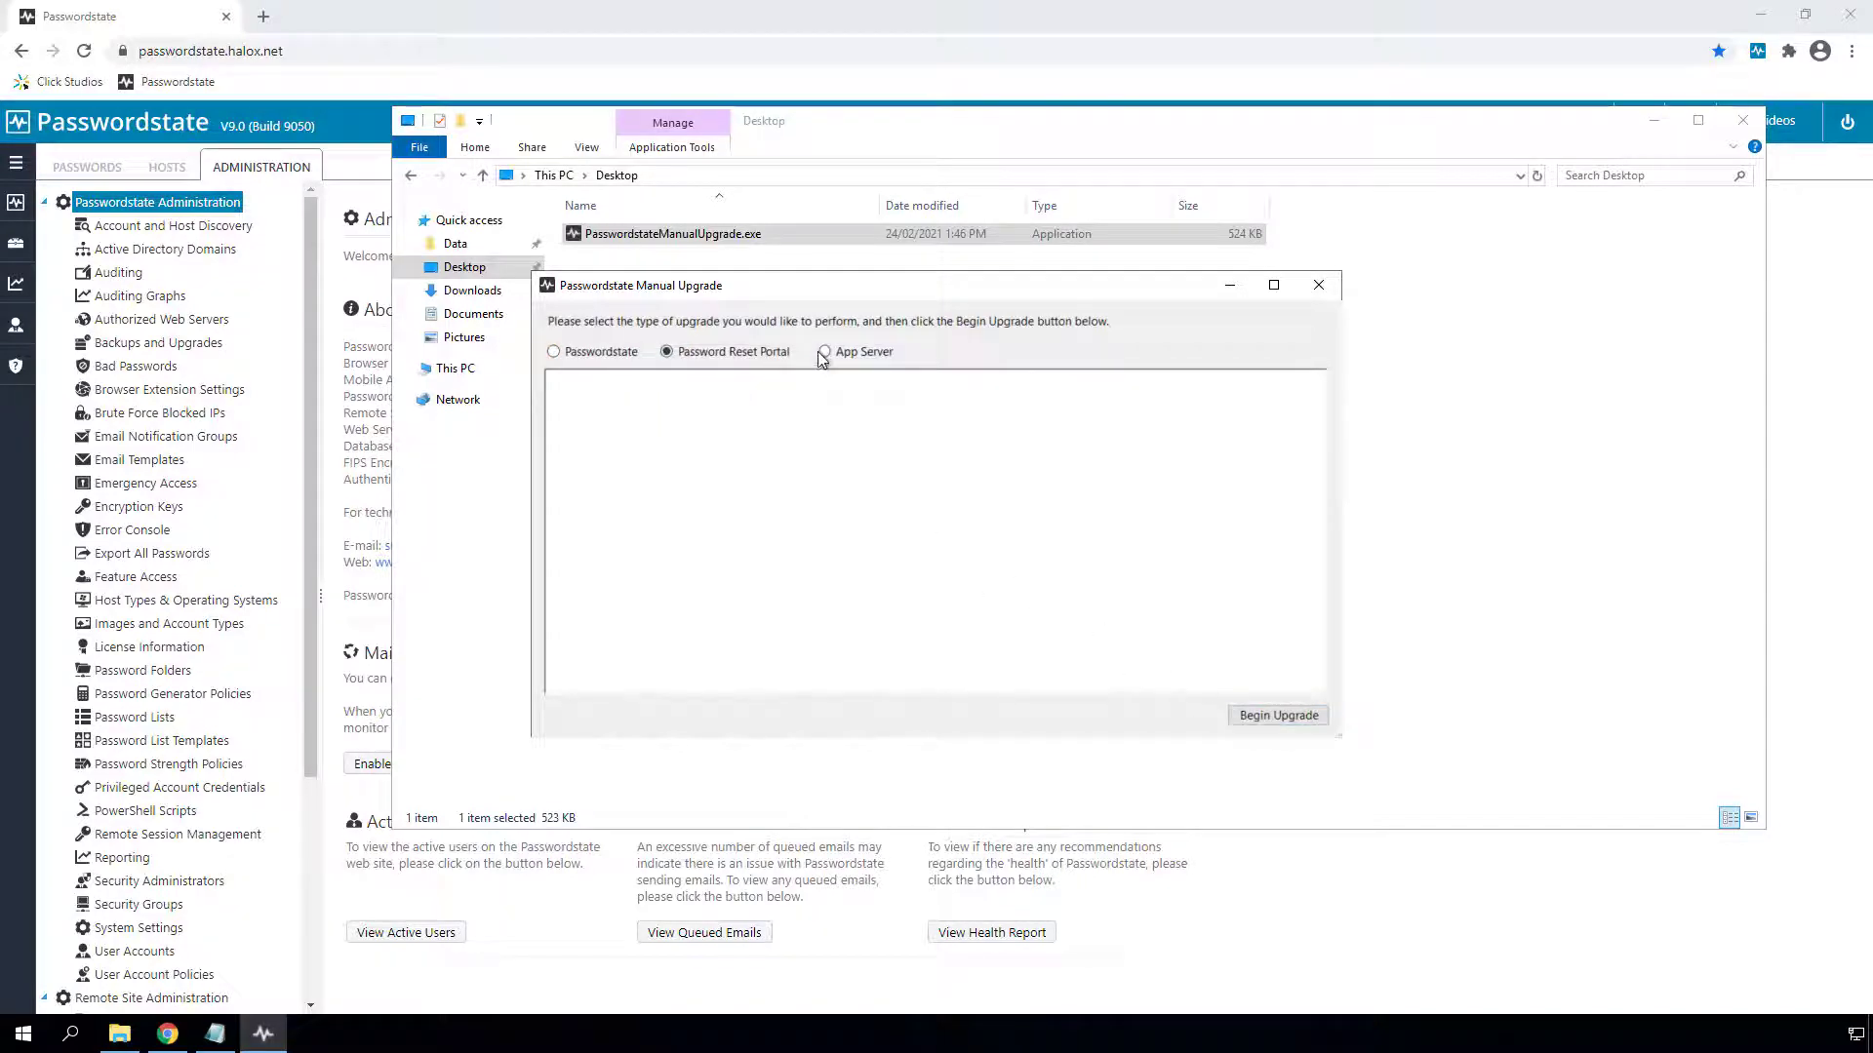